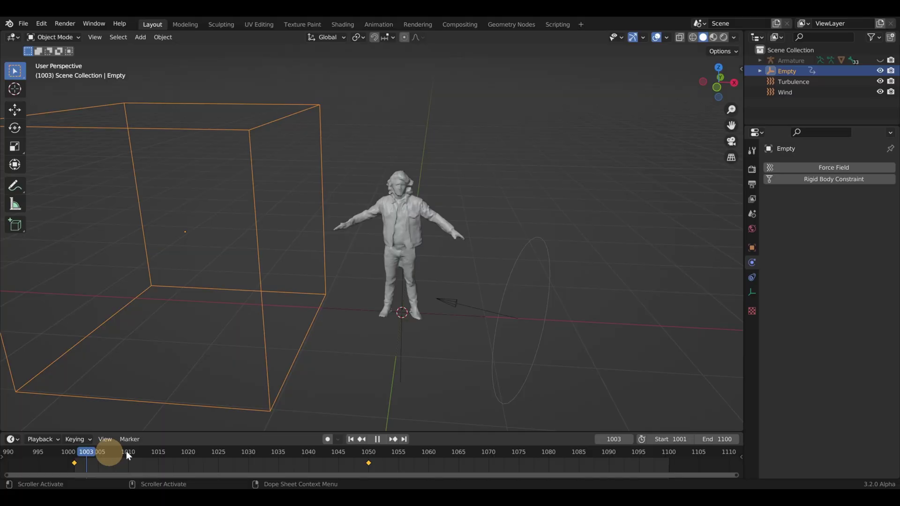
Step: Connect the image to the Conor_mask output and orbit around the character
drag(112, 450, 377, 437)
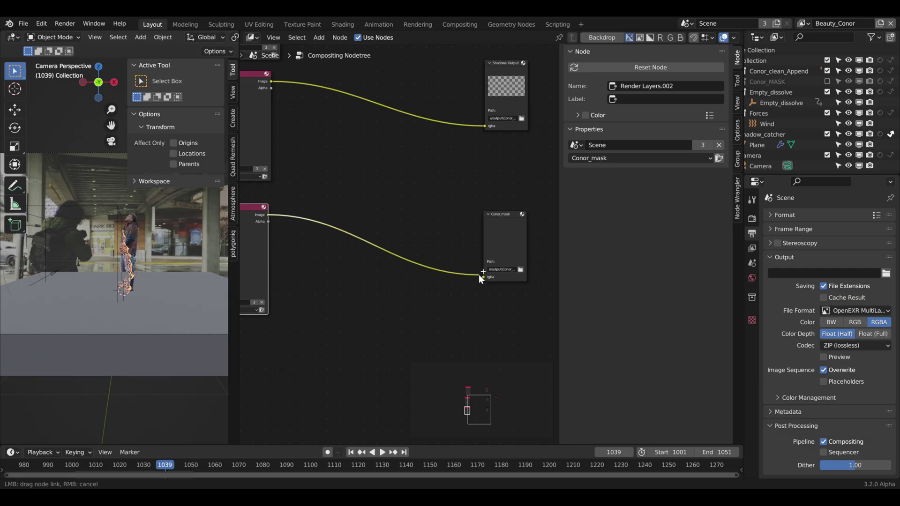
drag(479, 274, 483, 277)
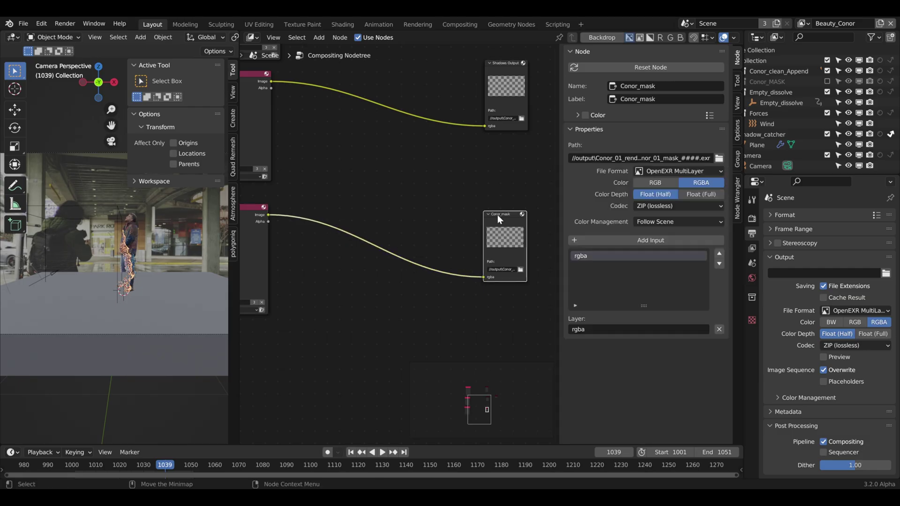
click(654, 170)
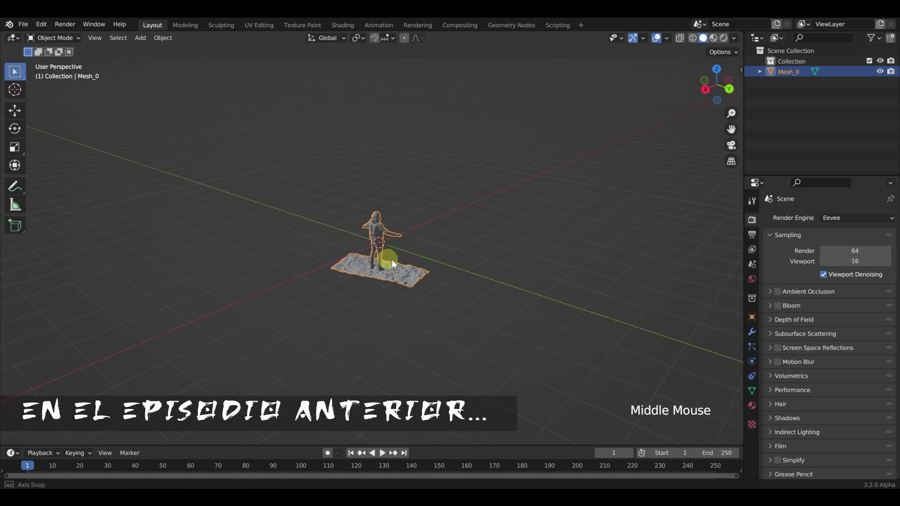
middle_drag(380, 261, 536, 266)
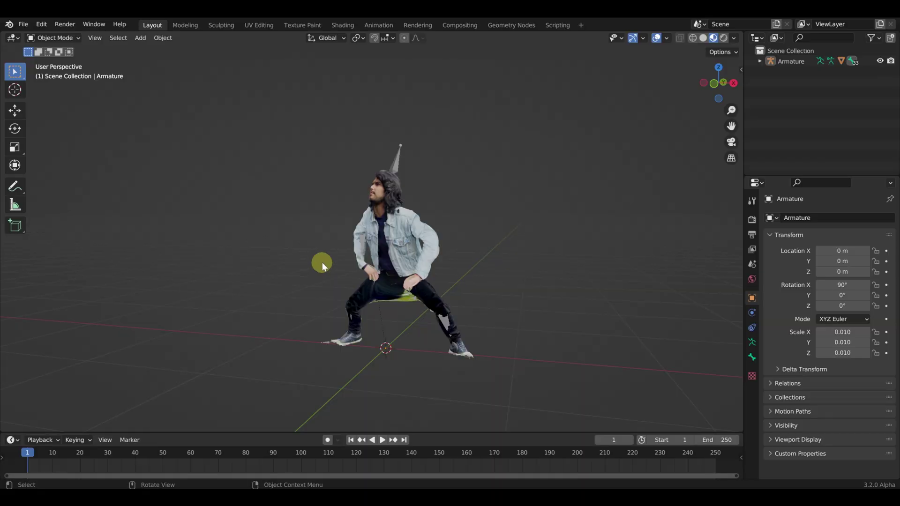
mouse_move(485, 241)
middle_down()
mouse_move(412, 251)
mouse_move(328, 241)
mouse_move(290, 248)
middle_up()
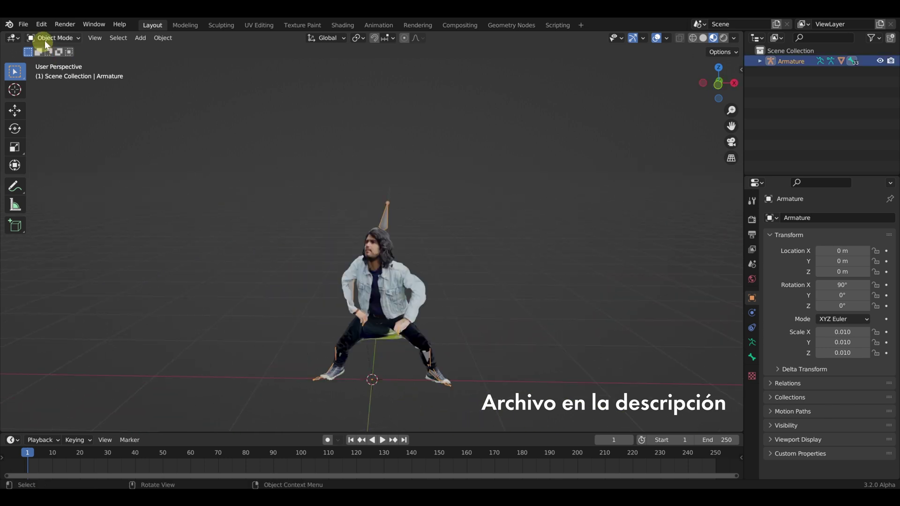
Step: In Pose Mode, clear the armature's bone rotation and location to restore the T-pose
click(55, 39)
click(52, 73)
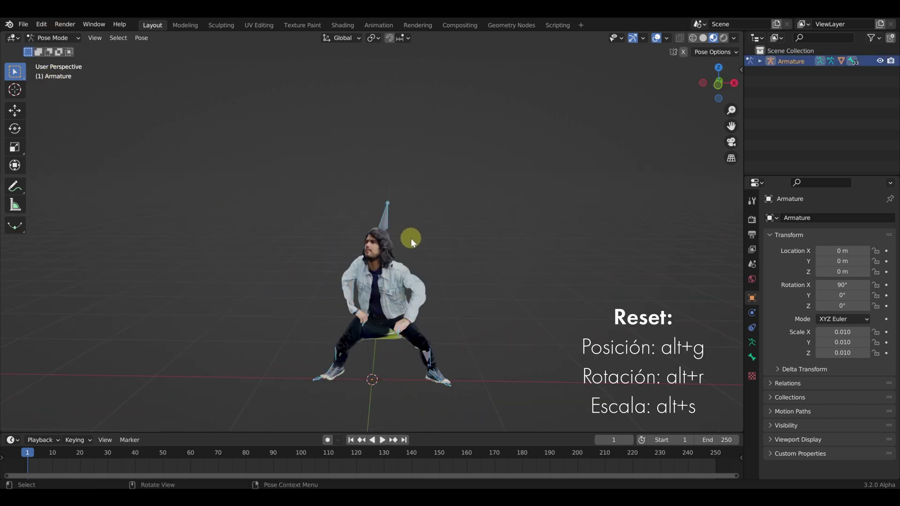
key(alt+g)
key(alt+r)
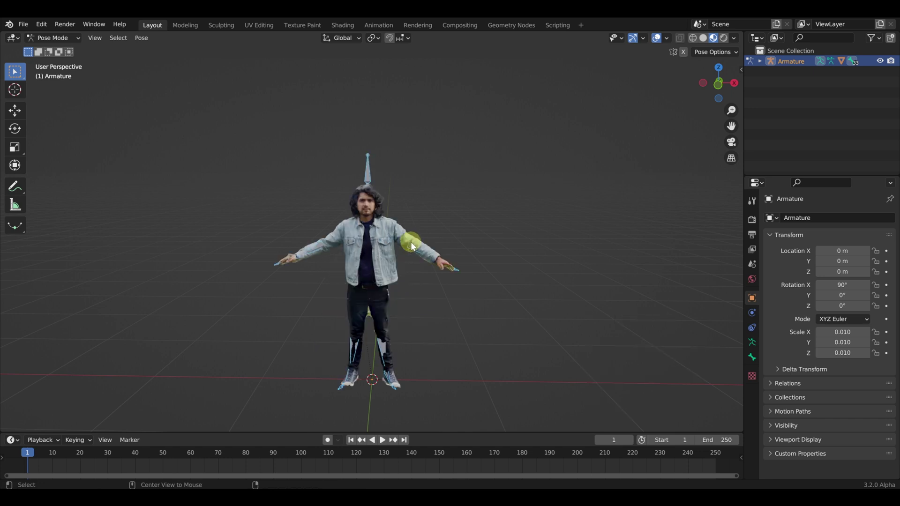
key(Tab)
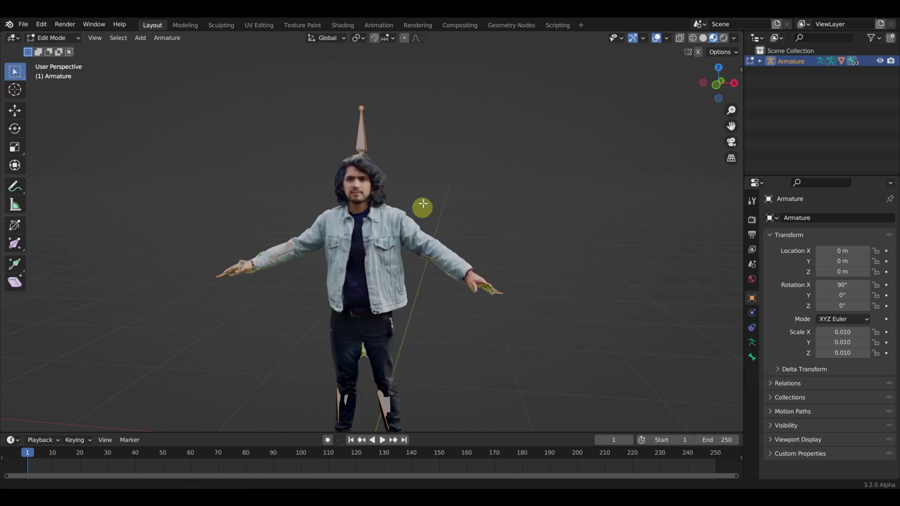
key(Tab)
click(671, 439)
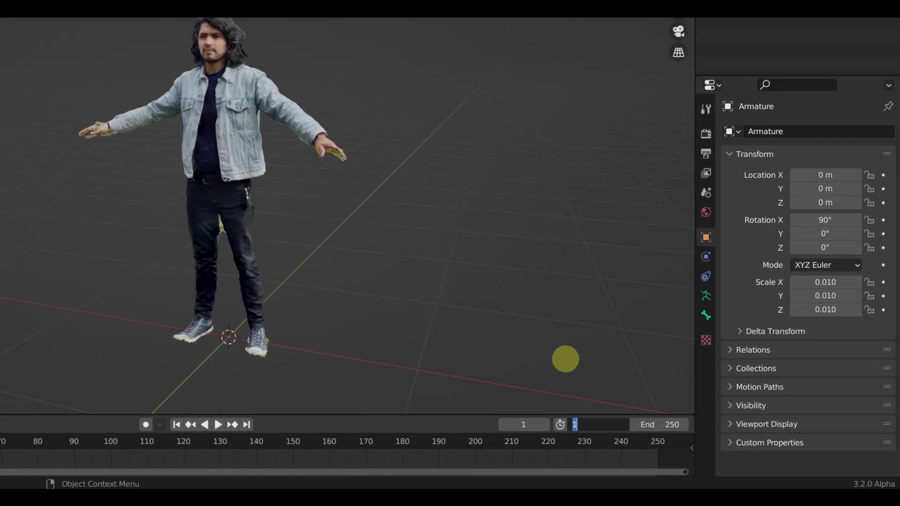
Step: Set the Timeline Start frame to 1001 and End frame to 1100
text(1001)
key(Return)
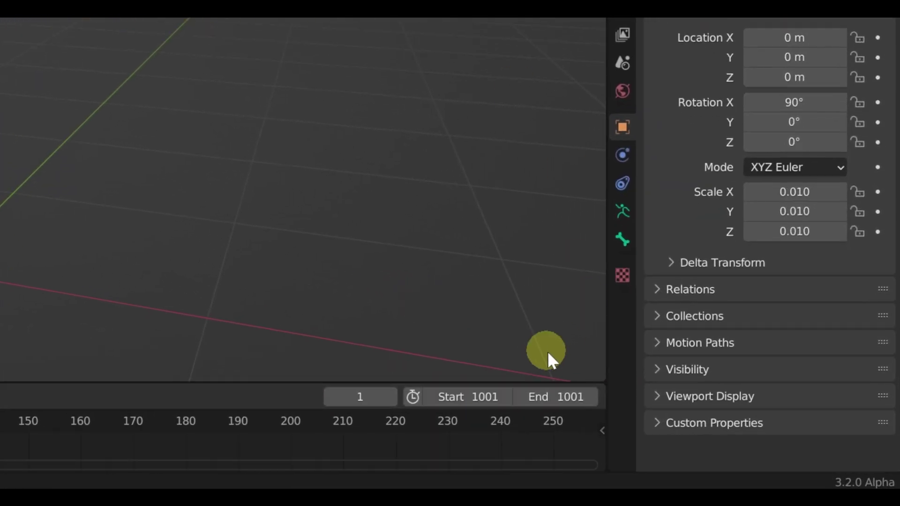
click(558, 397)
text(1100)
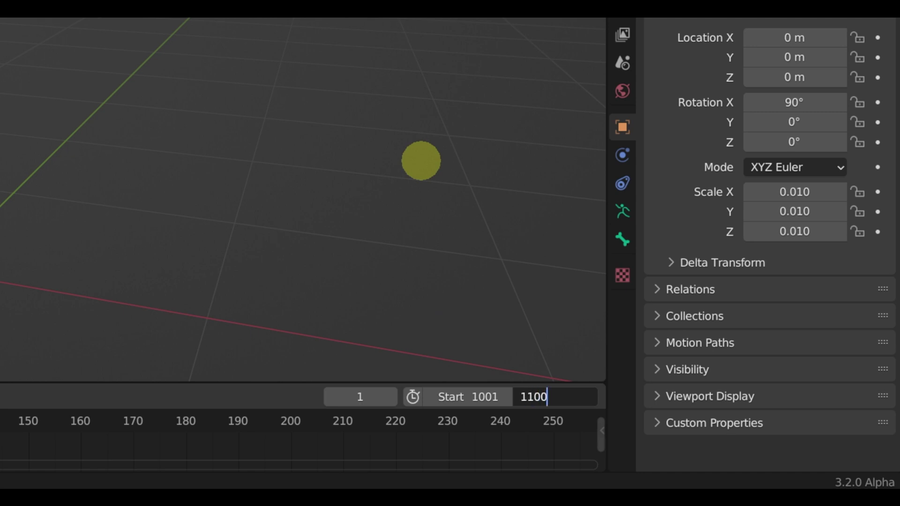
key(Return)
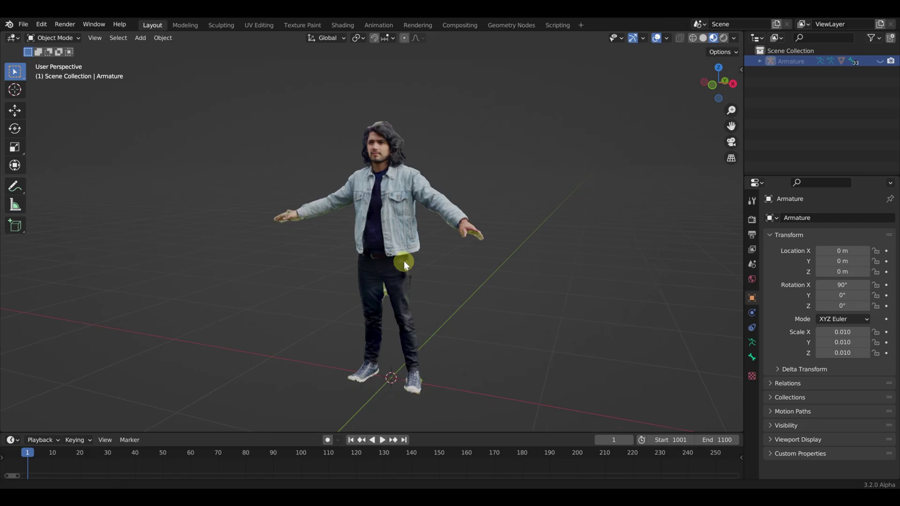
scroll(403, 253, up, 3)
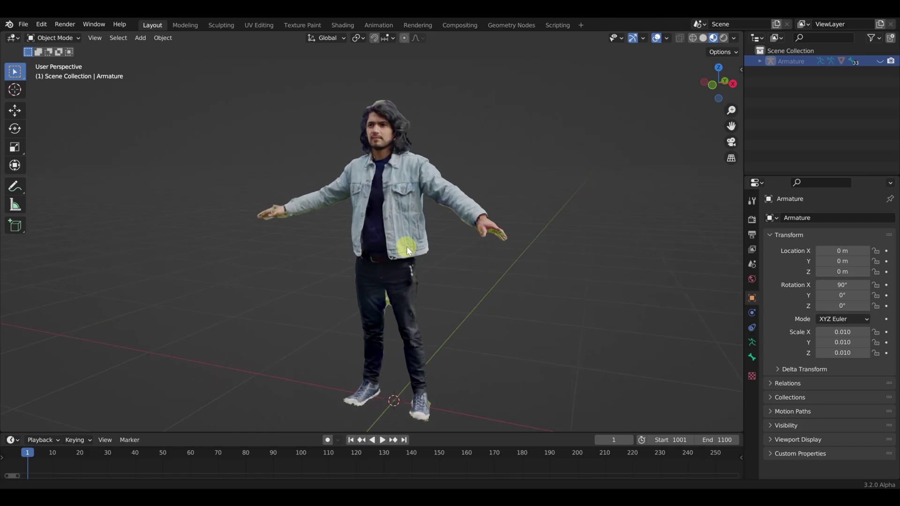
scroll(411, 243, up, 3)
scroll(411, 243, down, 2)
scroll(409, 243, down, 2)
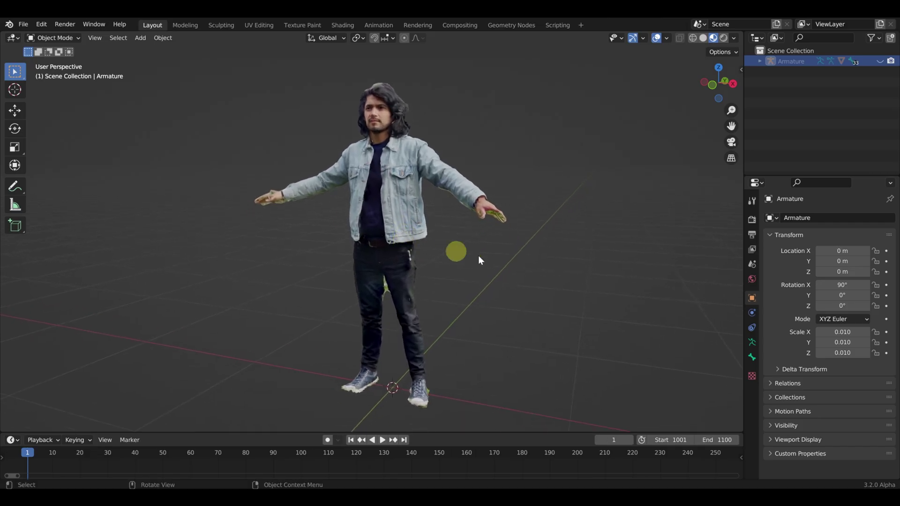
click(465, 178)
Step: Add a Particle System modifier to the character mesh at frame 1001
click(753, 313)
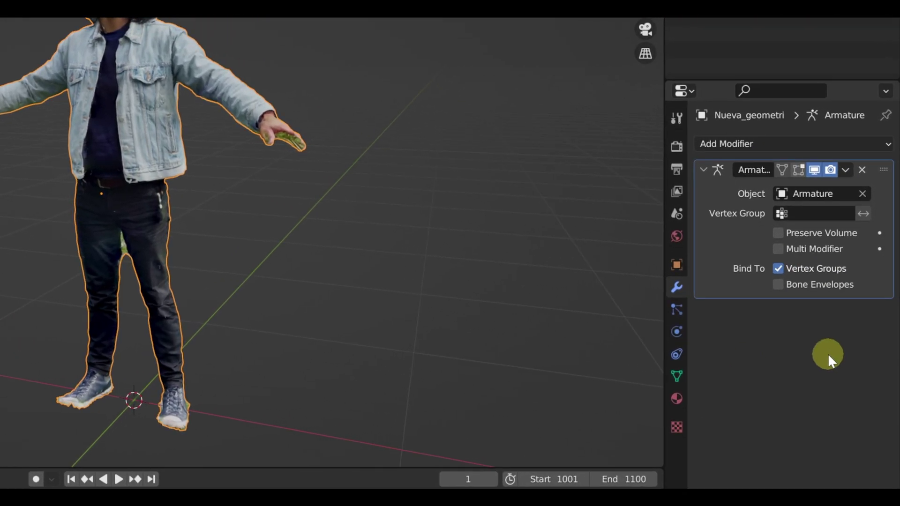
click(837, 142)
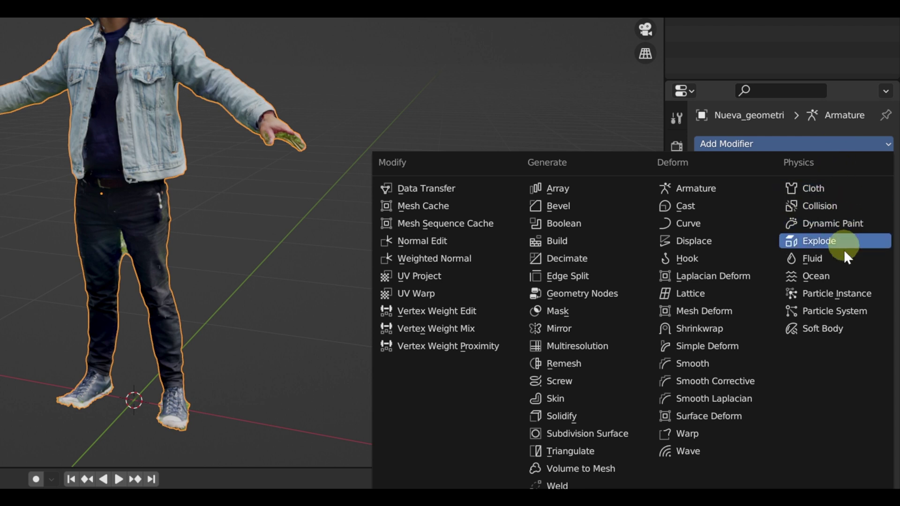
click(832, 311)
key(shift+Left)
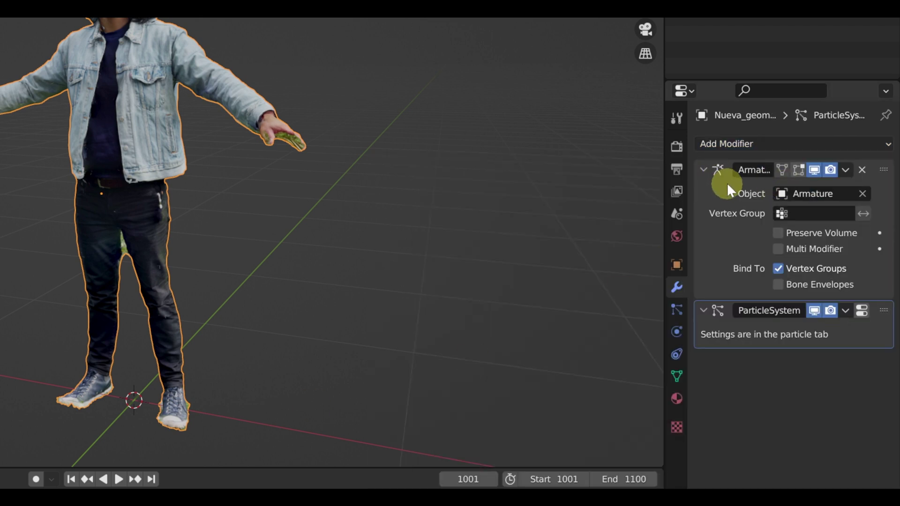
click(861, 311)
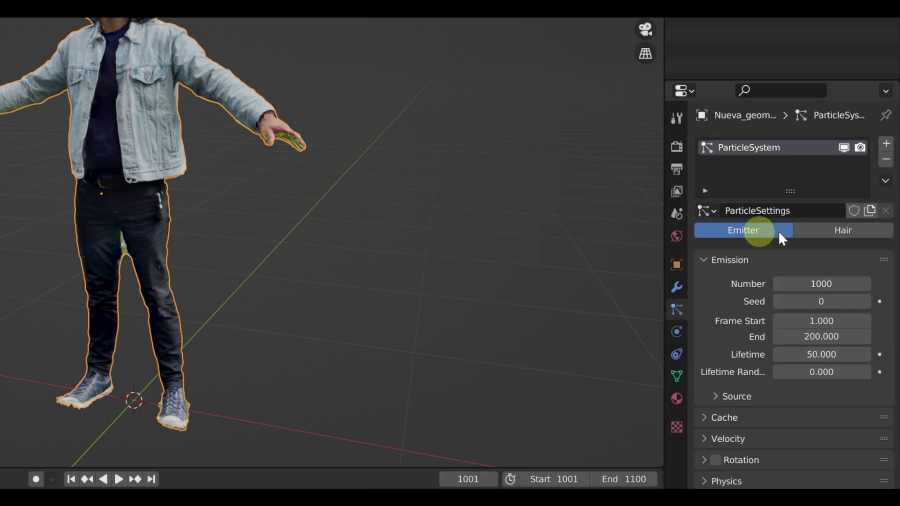
Step: Set particle emission Frame Start and End to 1001 and Lifetime to 100
click(836, 321)
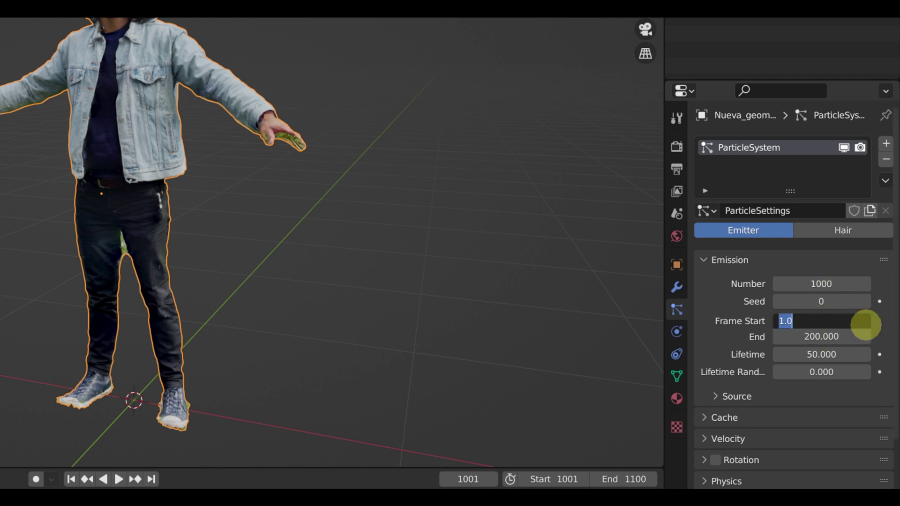
text(1001)
key(Return)
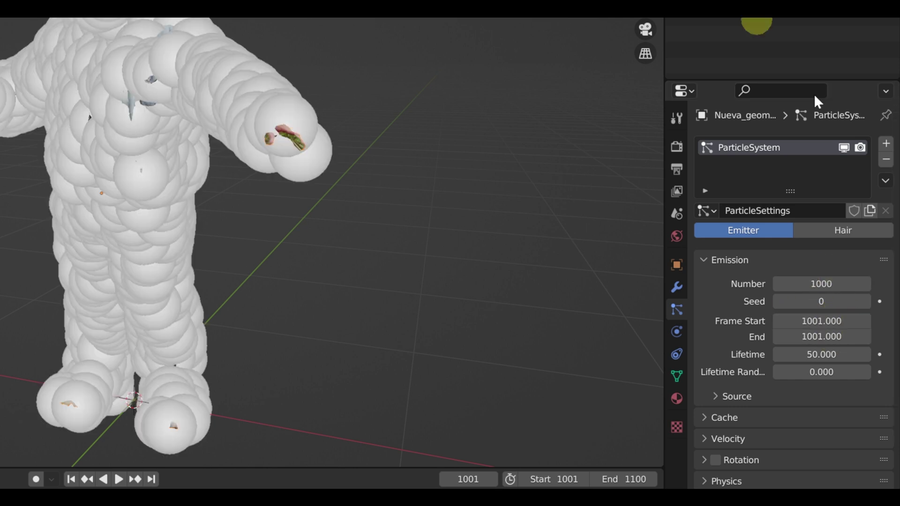
click(814, 337)
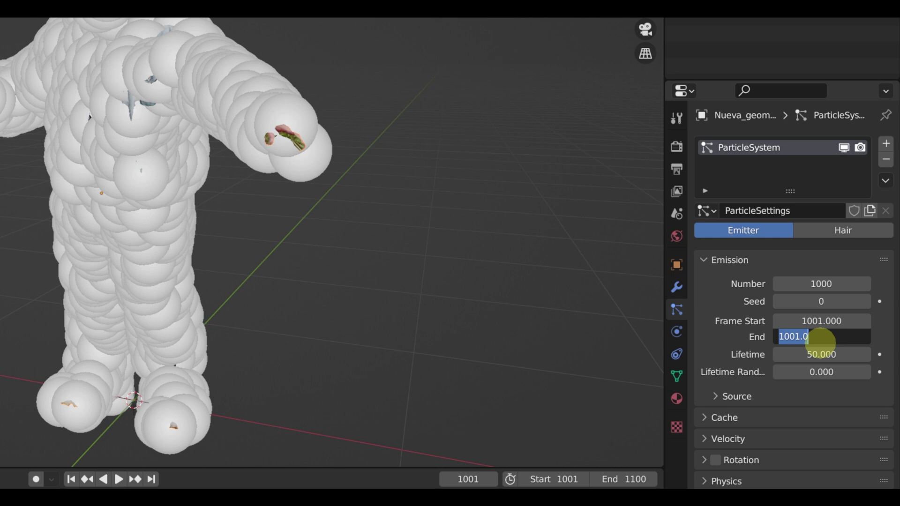
text(1100)
key(Return)
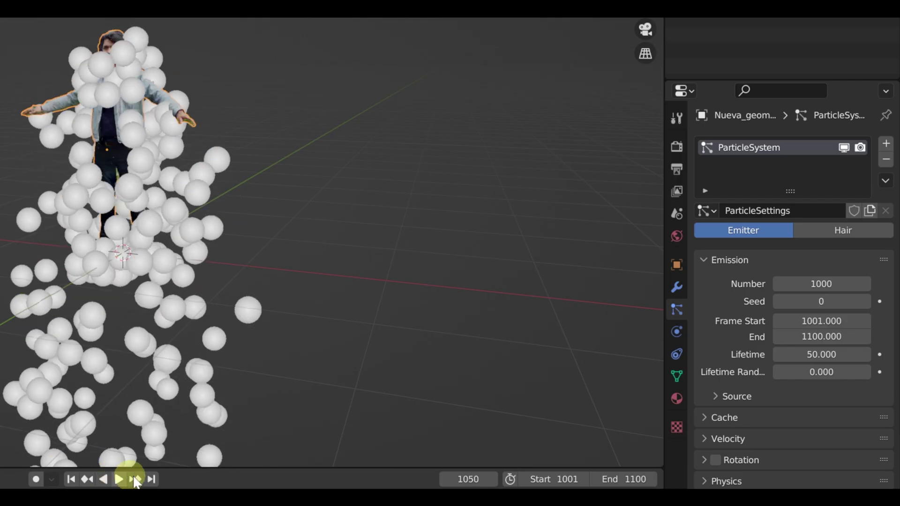
click(119, 479)
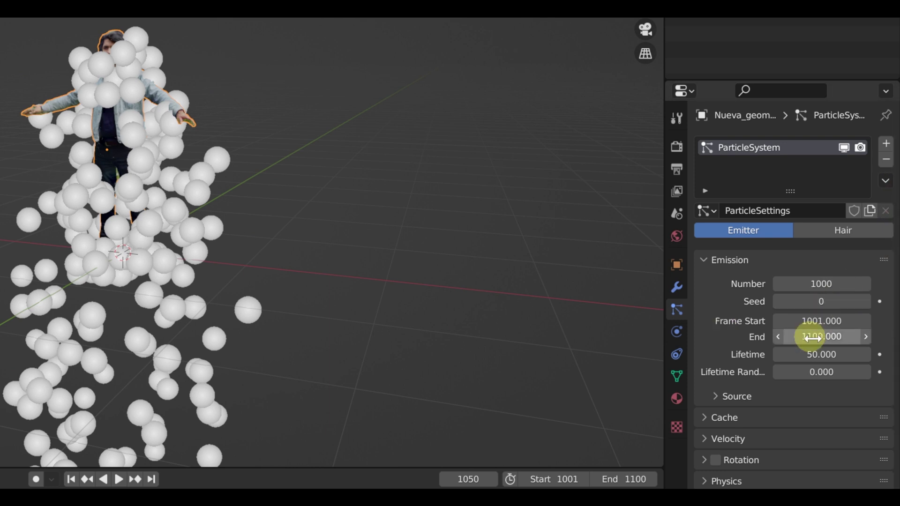
click(827, 337)
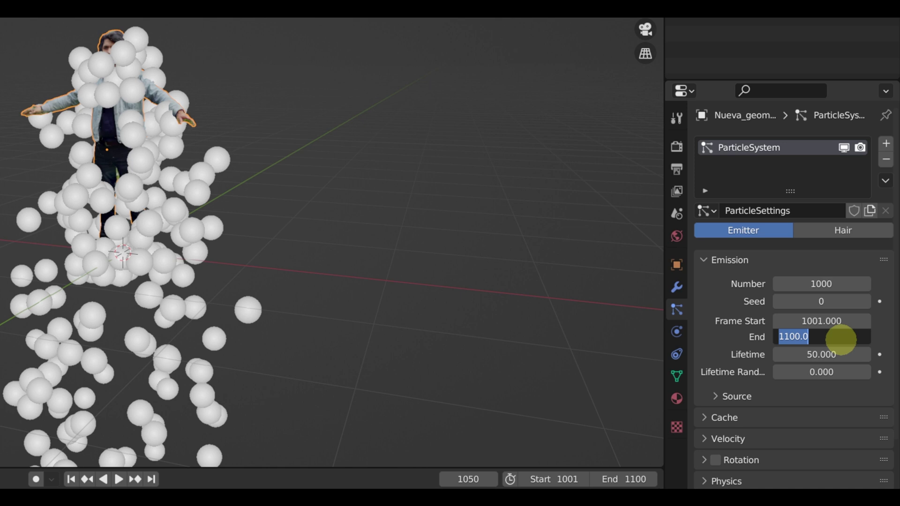
text(101)
key(Return)
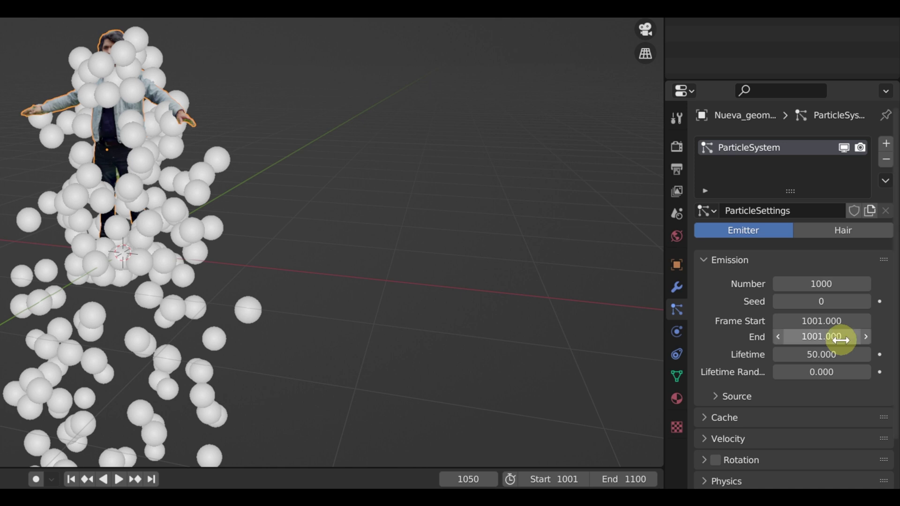
click(802, 354)
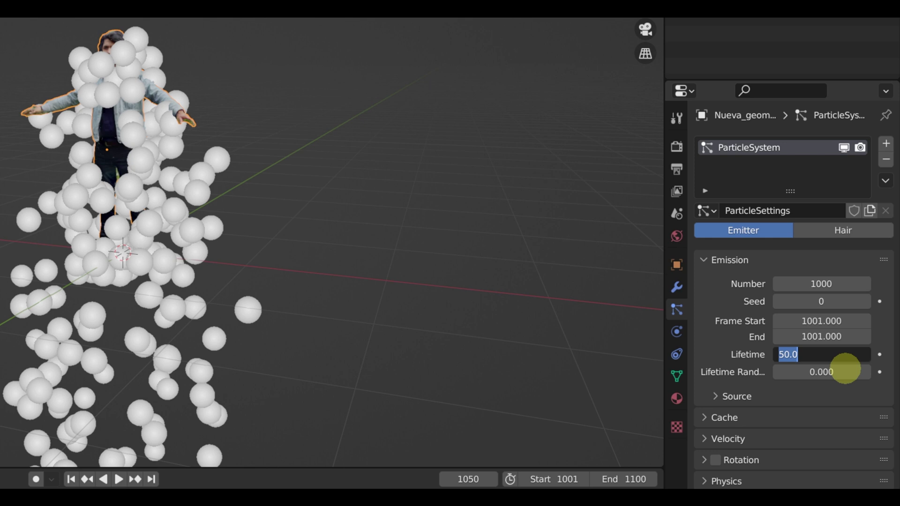
text(100)
key(Return)
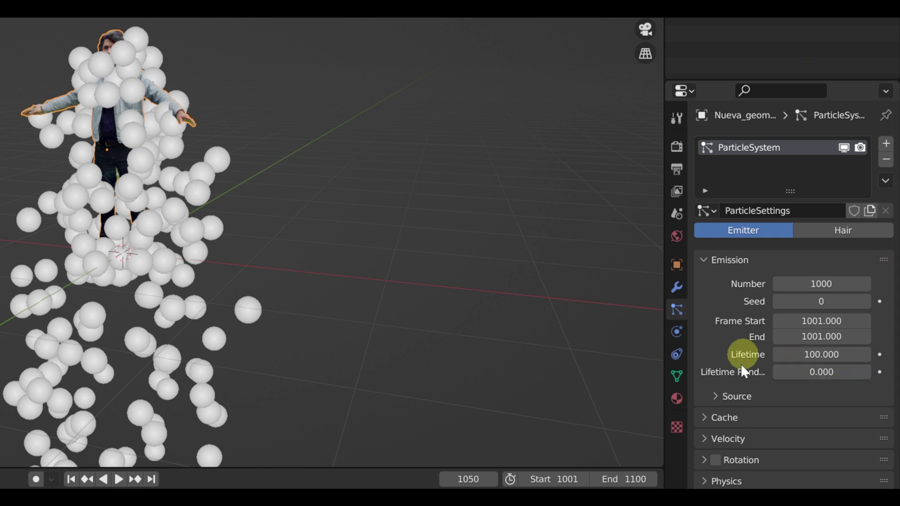
Step: Play the animation from the start frame to watch the particles, then stop it
scroll(745, 356, down, 2)
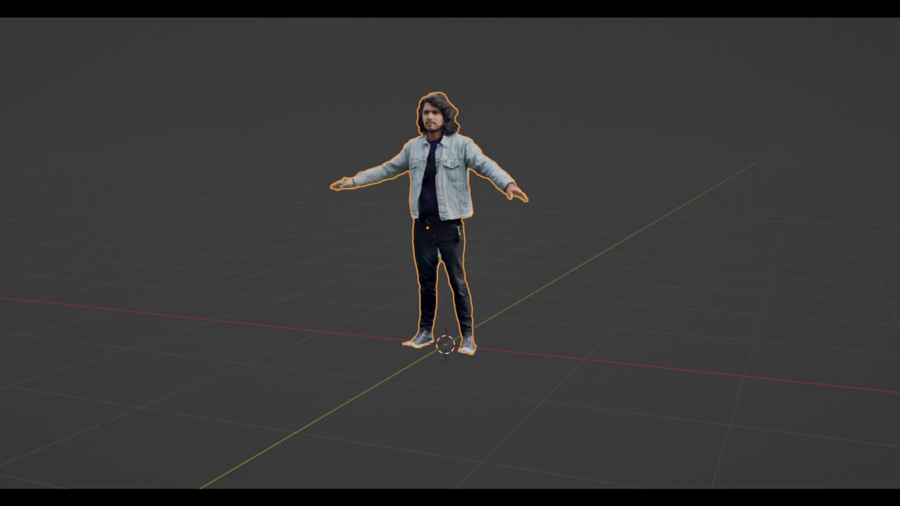
click(378, 440)
click(350, 440)
click(378, 439)
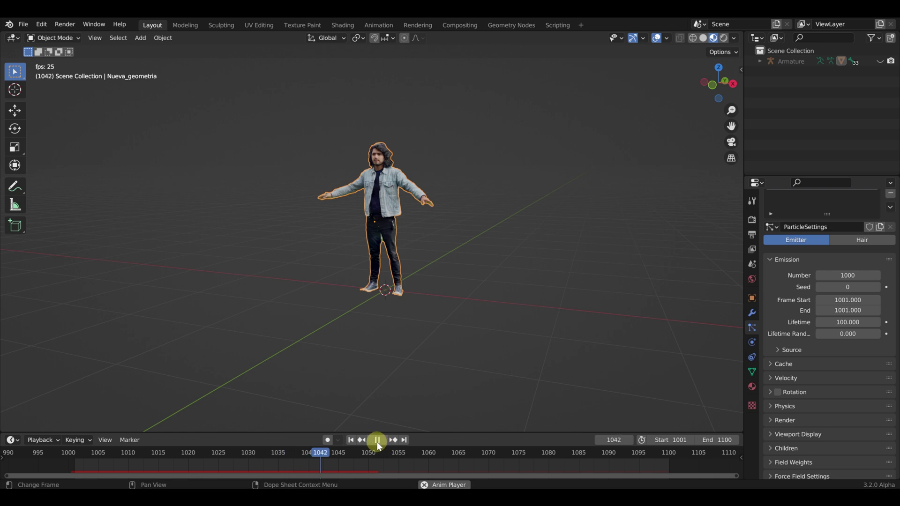
click(375, 440)
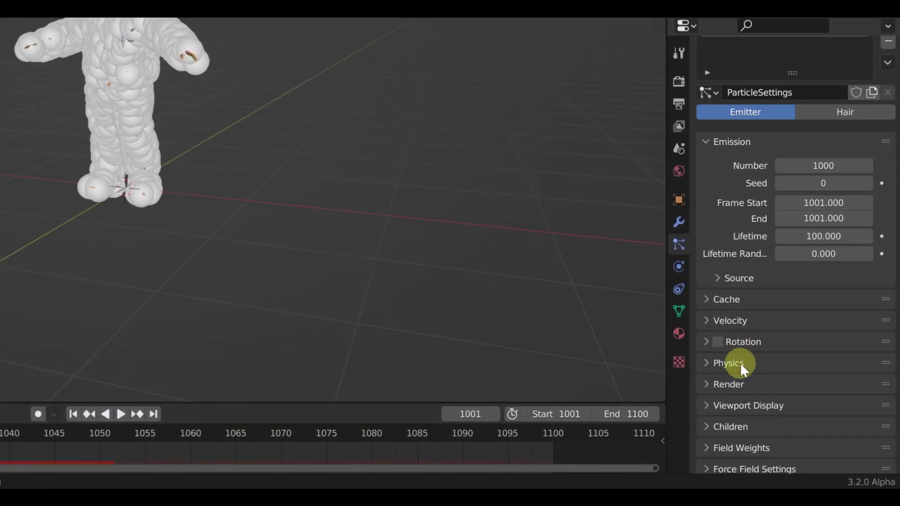
Step: Set the particle Physics Type to None
click(740, 368)
scroll(727, 235, down, 5)
click(795, 246)
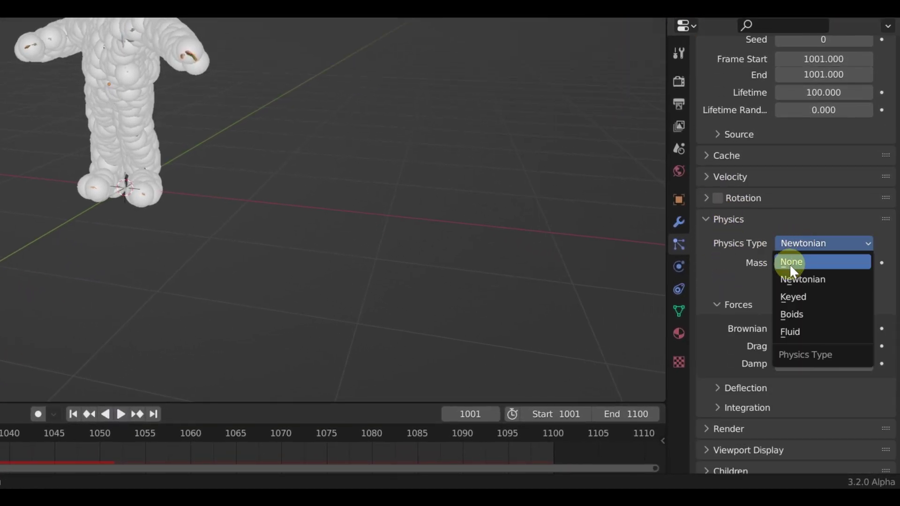
click(789, 263)
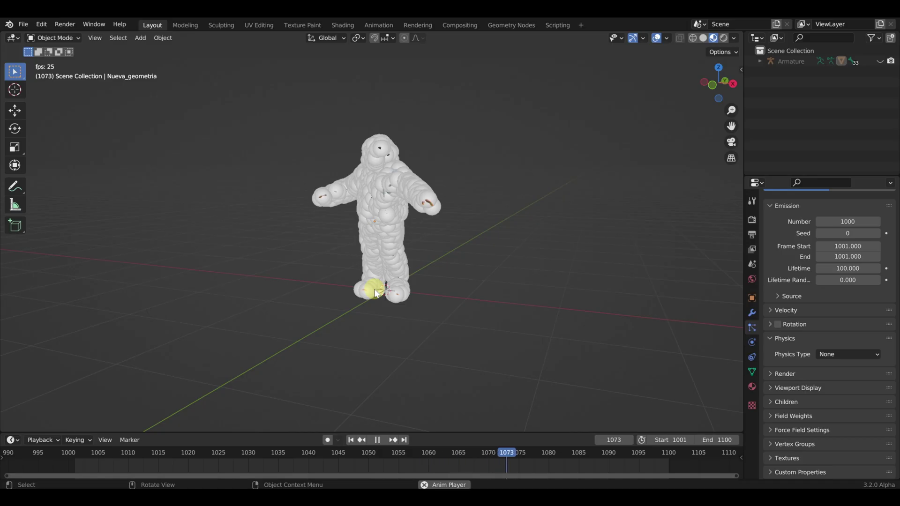
Step: Return to frame 1001 and set the particle Render As option to None
key(Escape)
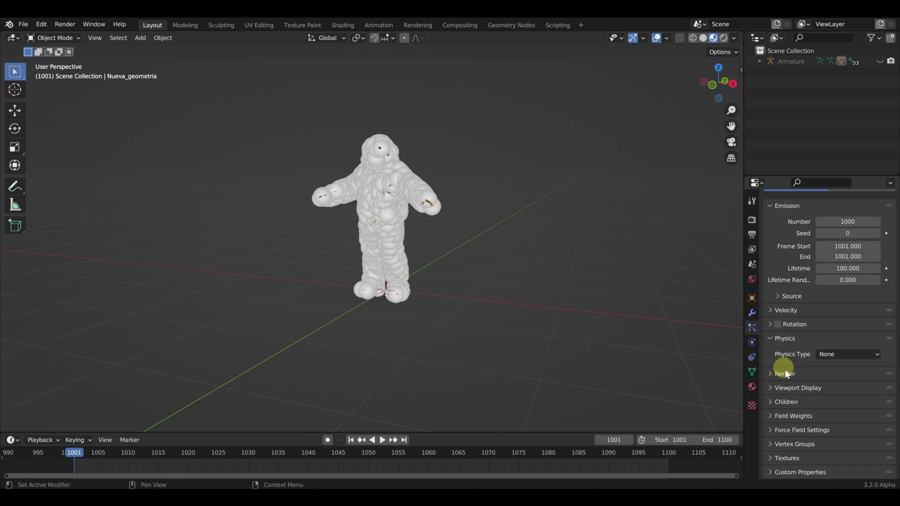
click(785, 374)
click(836, 389)
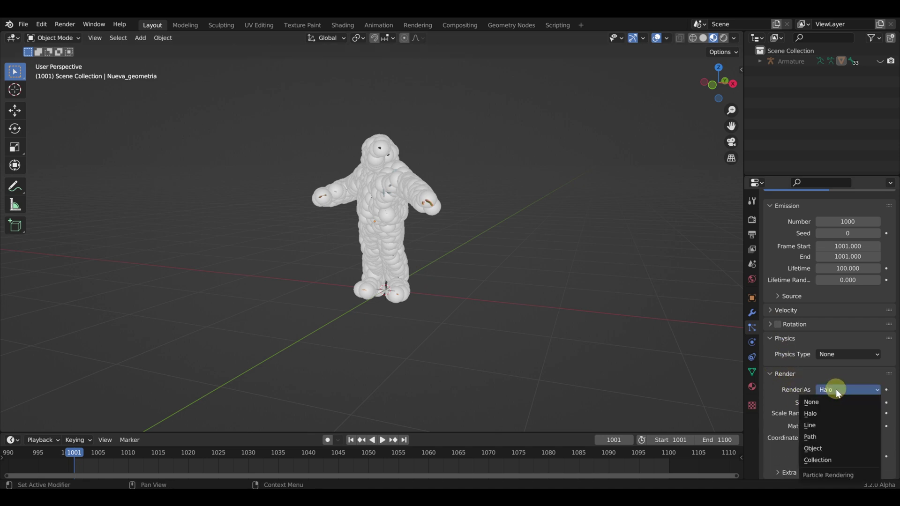
click(811, 401)
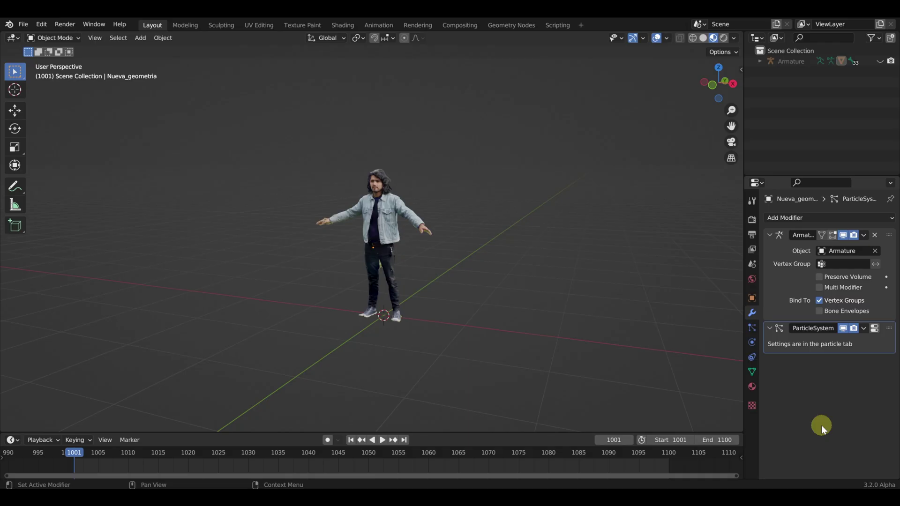
Step: Add an Explode modifier and switch the viewport to Solid shading
click(859, 219)
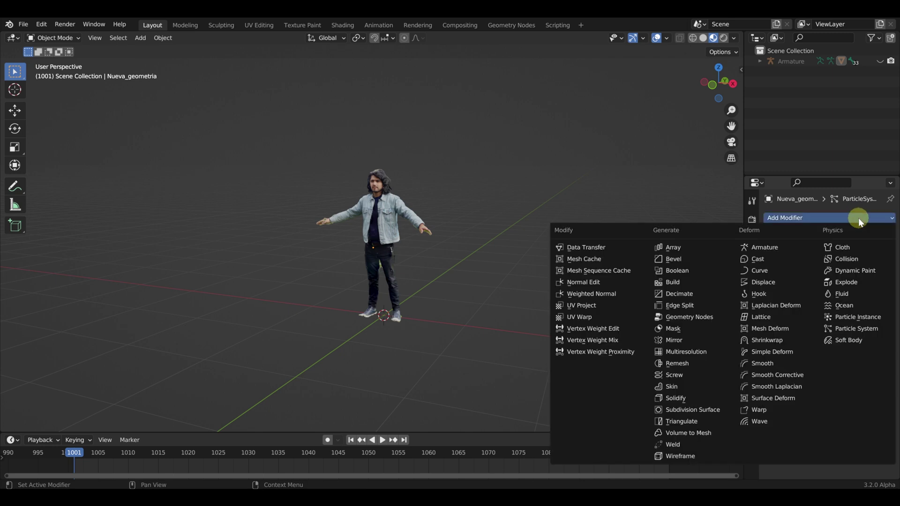
click(840, 283)
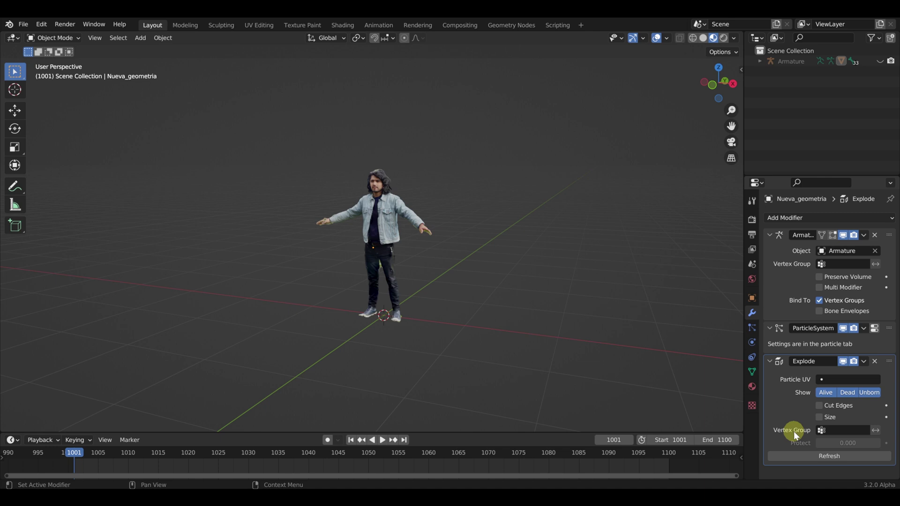
scroll(539, 244, up, 3)
key(z)
click(555, 250)
Step: Zoom to the torso and toggle the Explode modifier's viewport display to compare
scroll(412, 178, up, 2)
scroll(468, 243, up, 4)
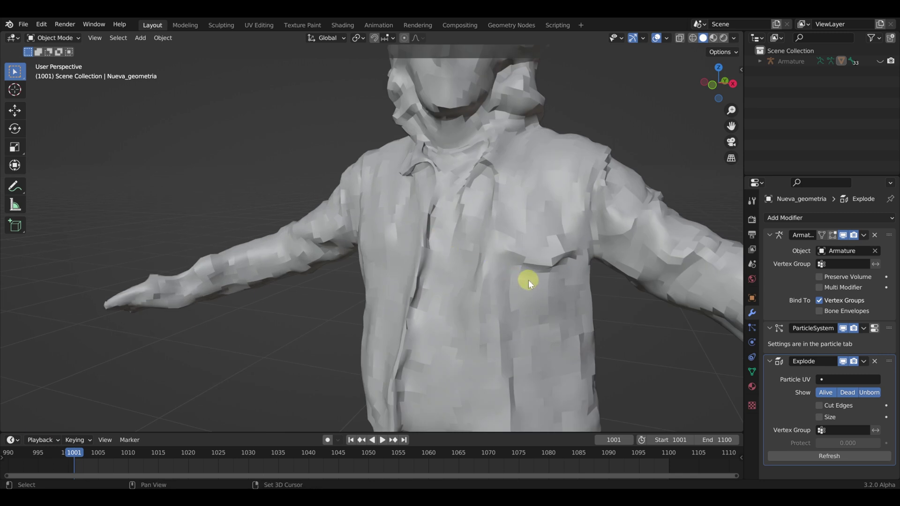
shift+middle_drag(527, 280, 462, 294)
click(843, 361)
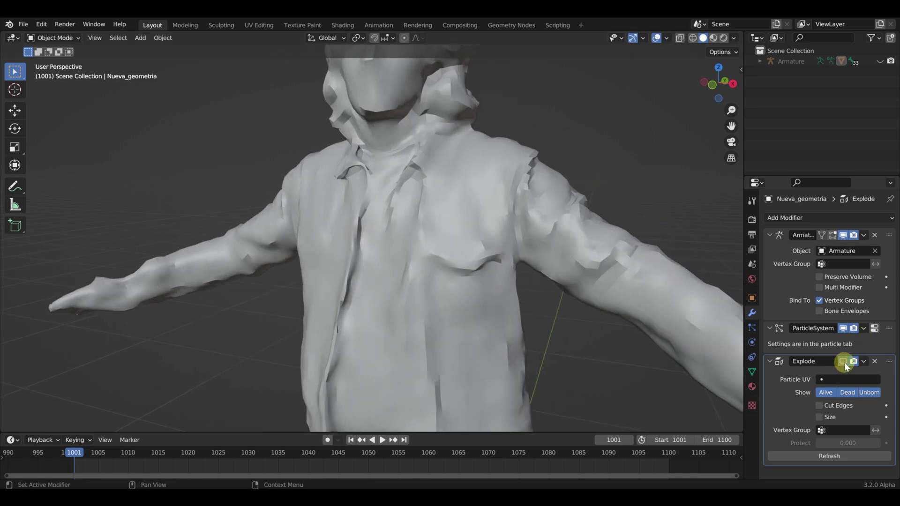
click(843, 361)
click(843, 361)
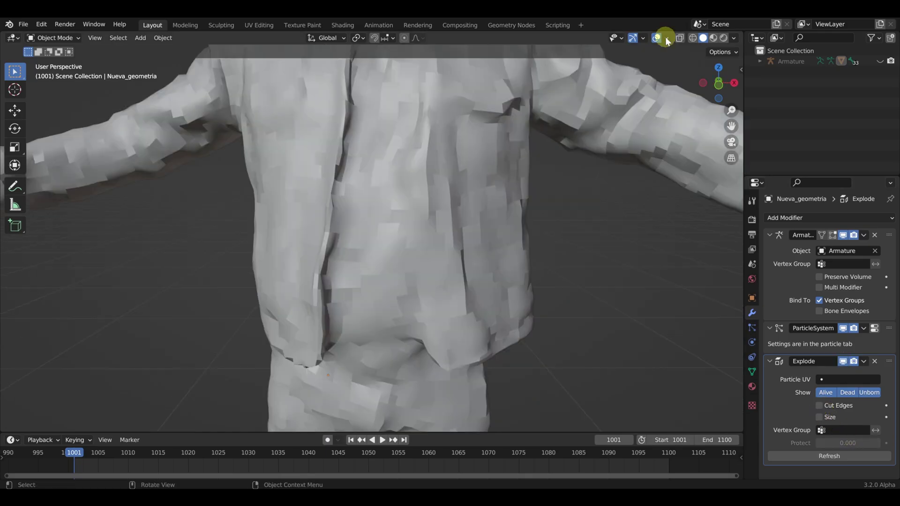
Step: Show the wireframe overlay and enable Cut Edges on the Explode modifier
click(665, 37)
click(601, 216)
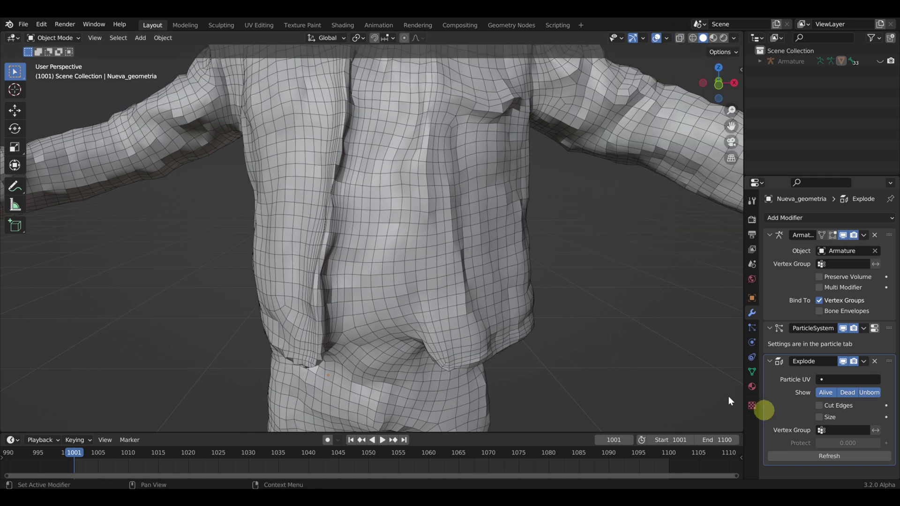
click(819, 404)
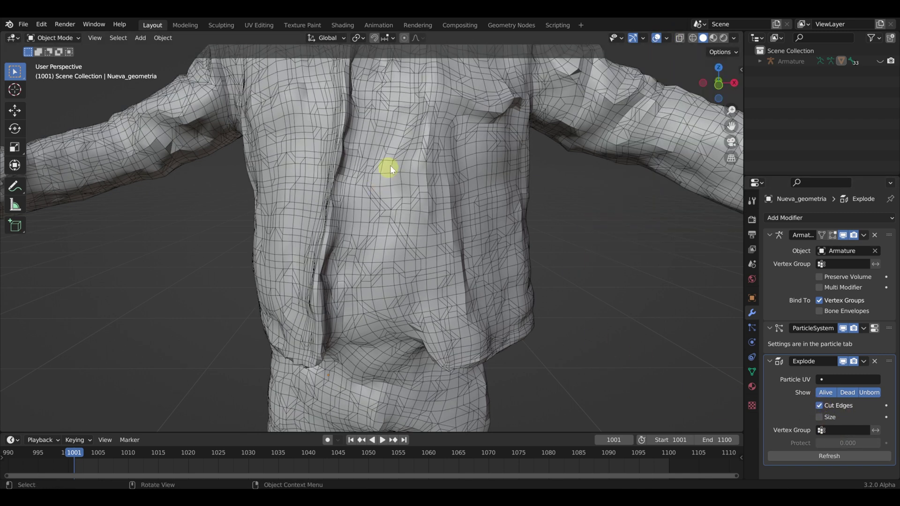
middle_drag(389, 167, 426, 360)
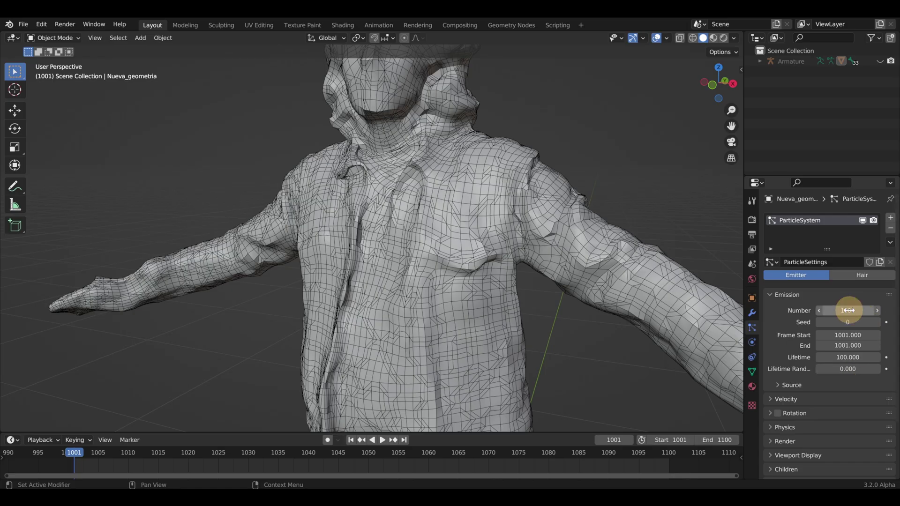
Step: Try a particle emission count of 5000, then set it back to 1000
click(849, 310)
text(5000)
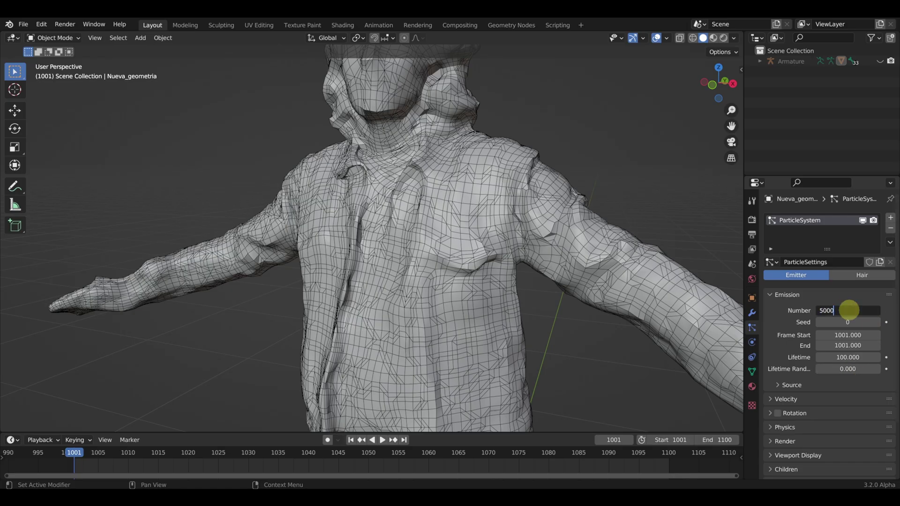
text(1000)
key(Return)
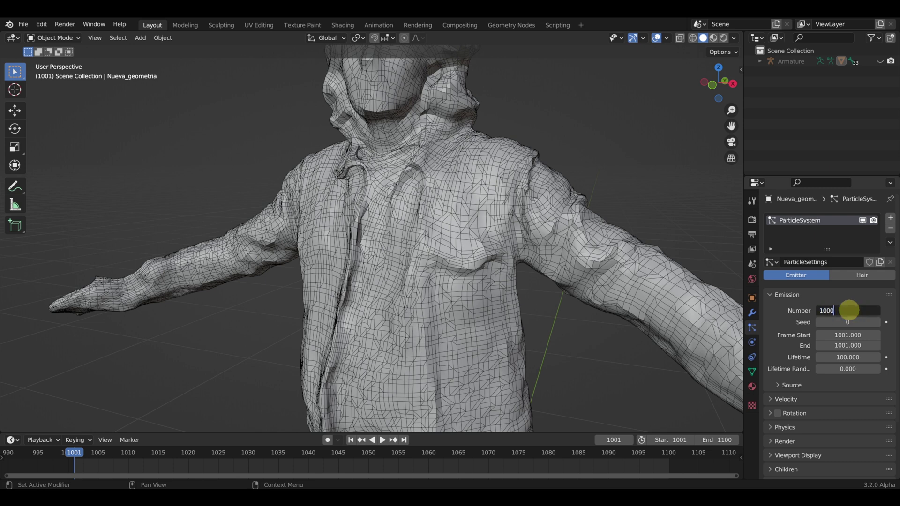
key(Return)
click(848, 310)
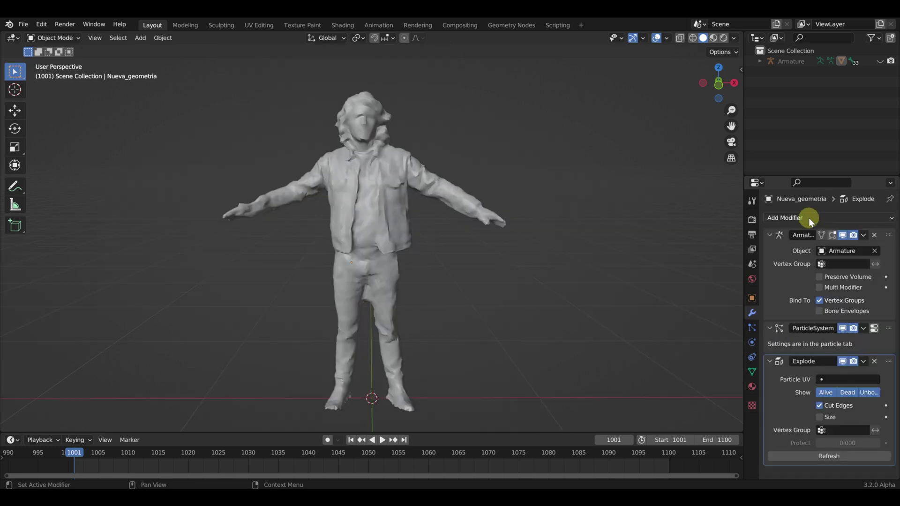
click(808, 217)
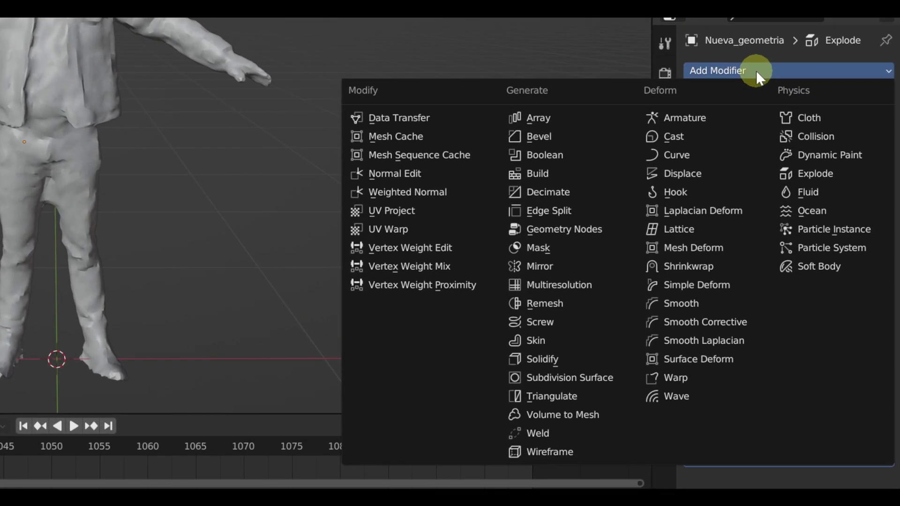
Step: Add a Vertex Weight Proximity modifier below Explode and orbit the view
click(451, 285)
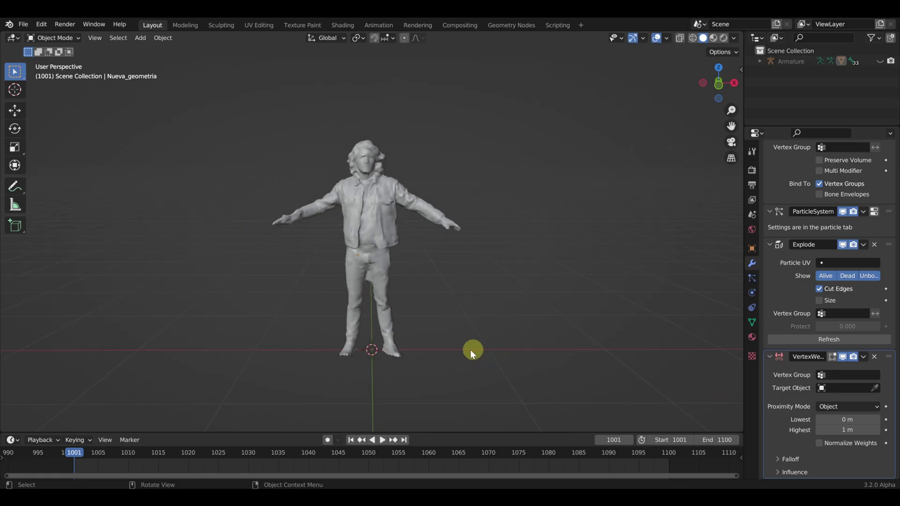
middle_drag(471, 350, 468, 300)
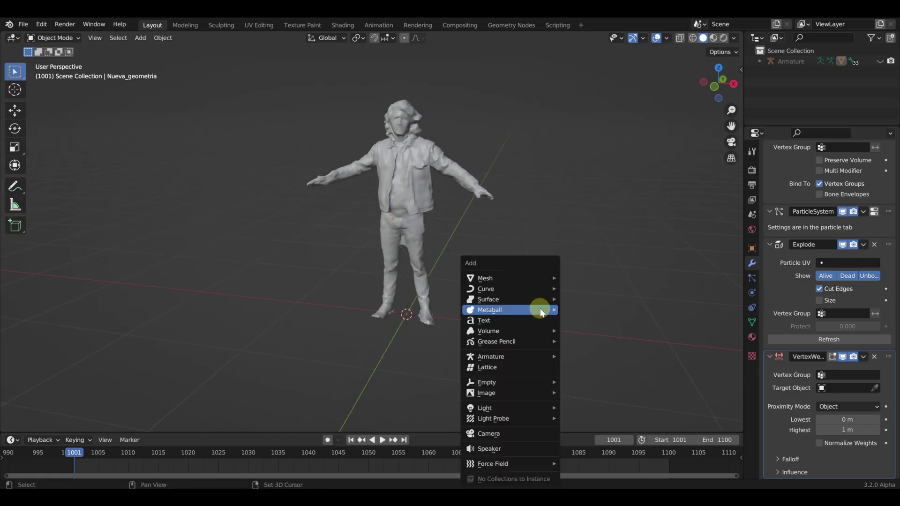
Step: Add a Cube Empty, raise it along Z, scale it to about 1.416, and move it aside along X
key(shift+a)
mouse_move(486, 381)
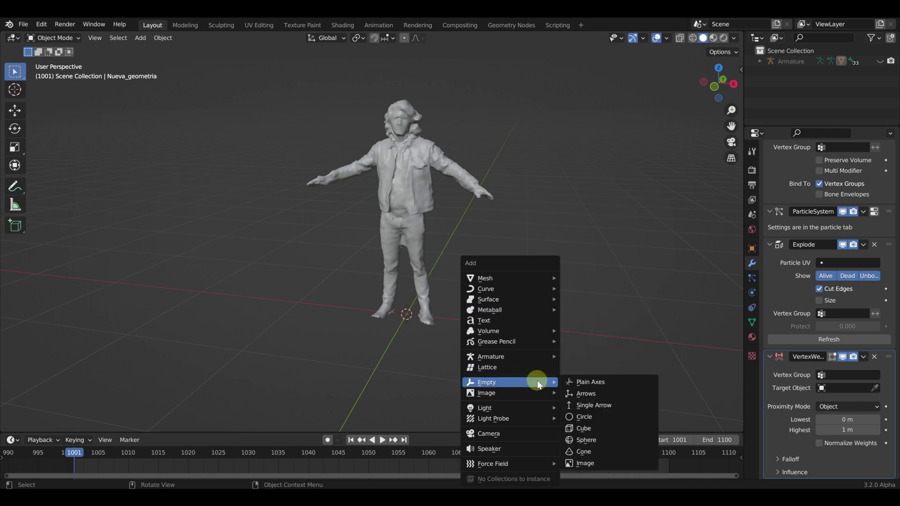
click(584, 428)
middle_drag(493, 349, 528, 310)
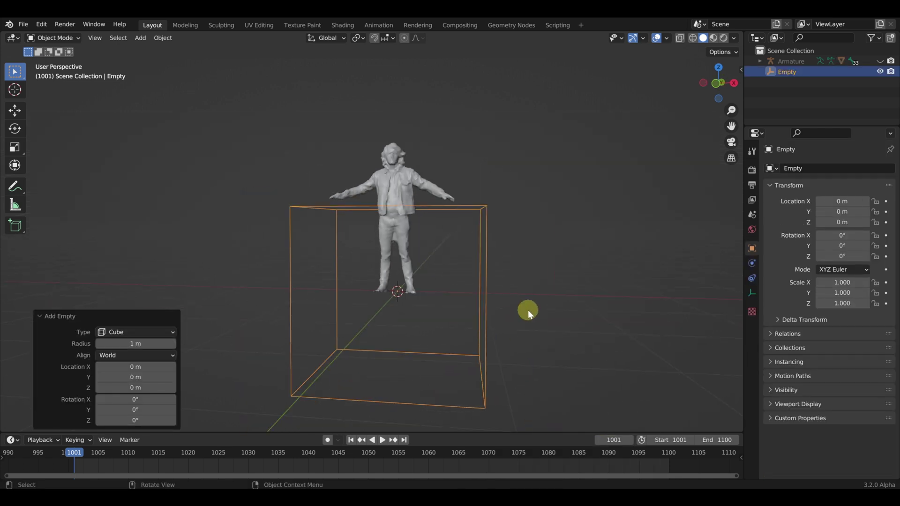
key(g)
key(z)
click(515, 270)
key(s)
click(564, 275)
key(g)
key(x)
click(405, 245)
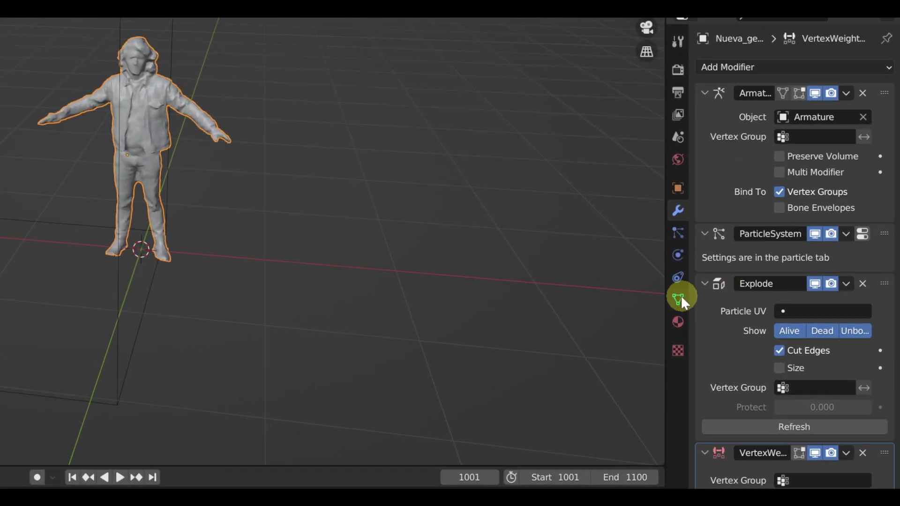
Step: Add a vertex group named Desintegrar and assign all mesh vertices to it at weight 1.0
click(678, 300)
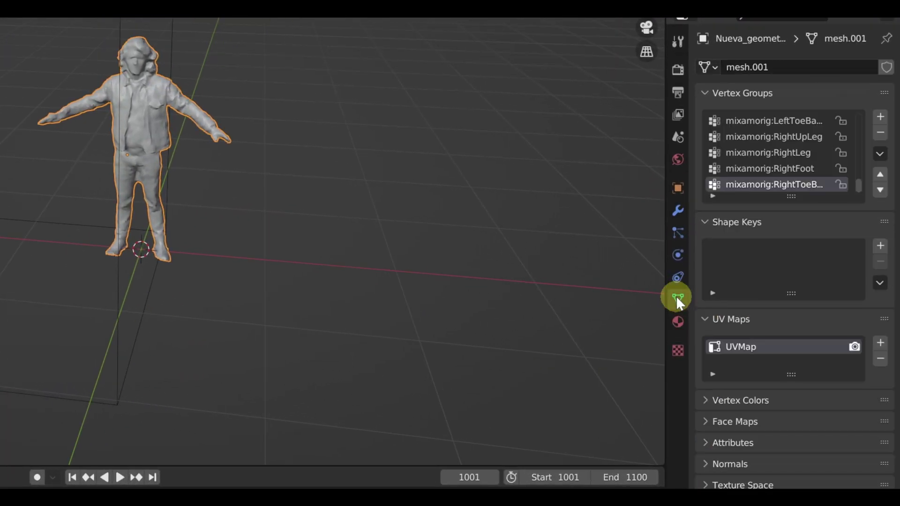
click(880, 117)
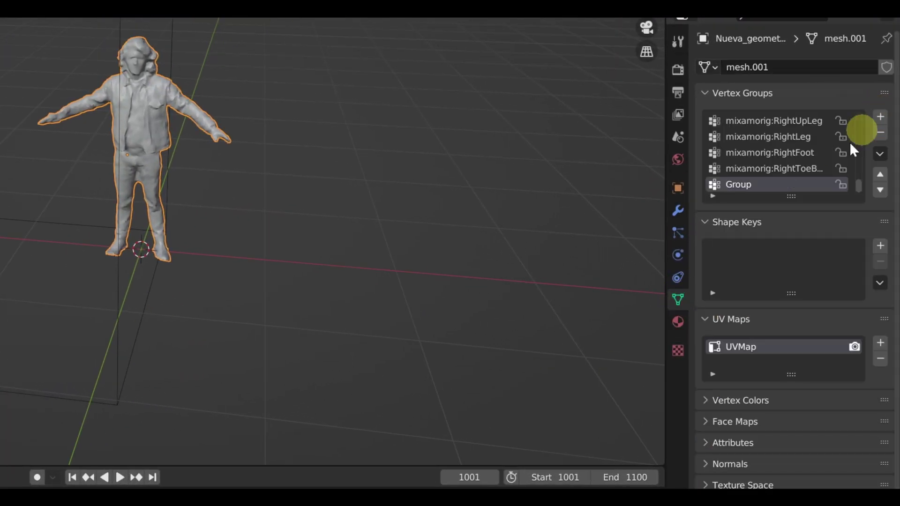
double_click(744, 185)
text(Desinteg)
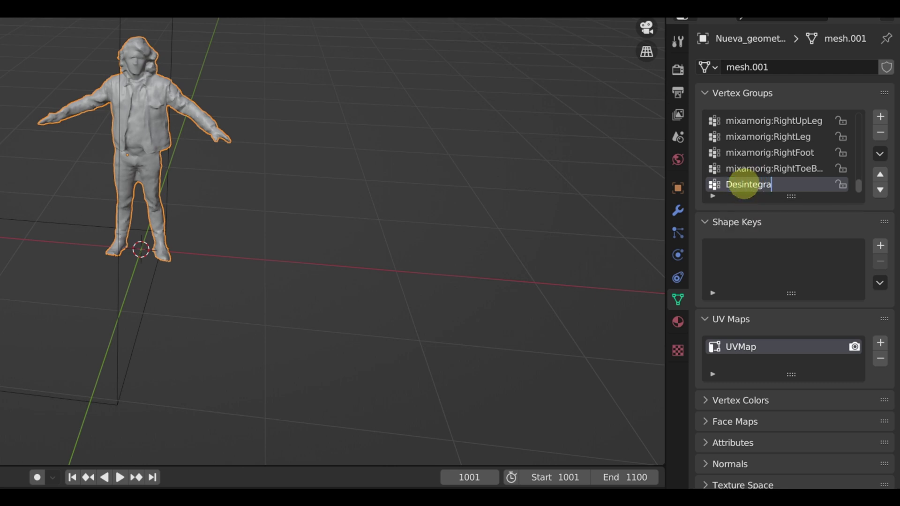
text(ra)
key(Return)
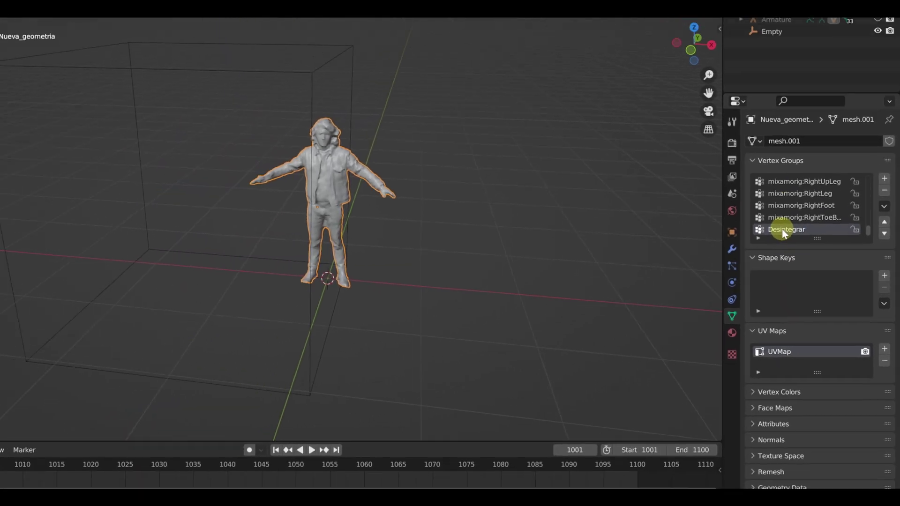
key(Tab)
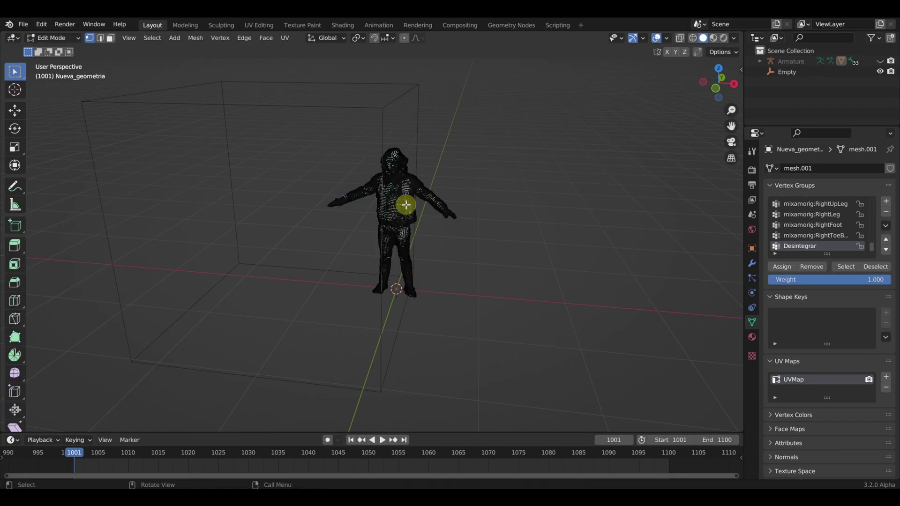
key(a)
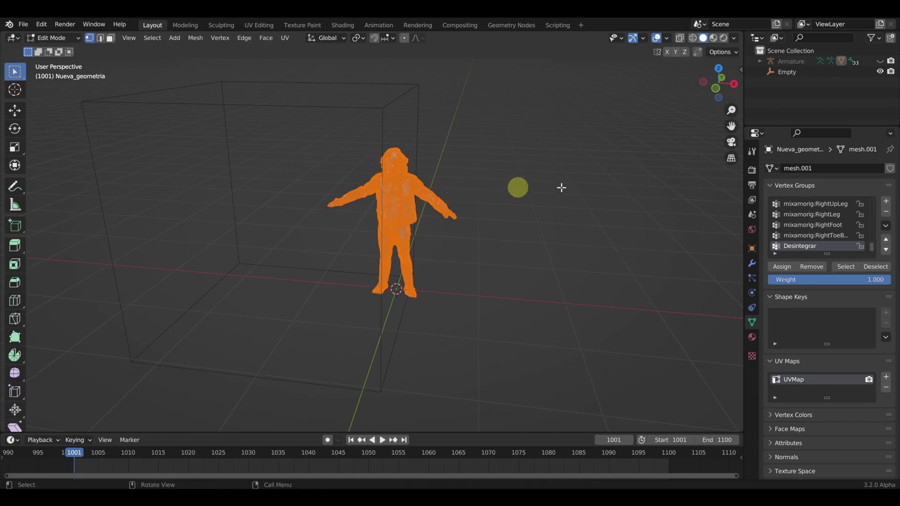
click(782, 267)
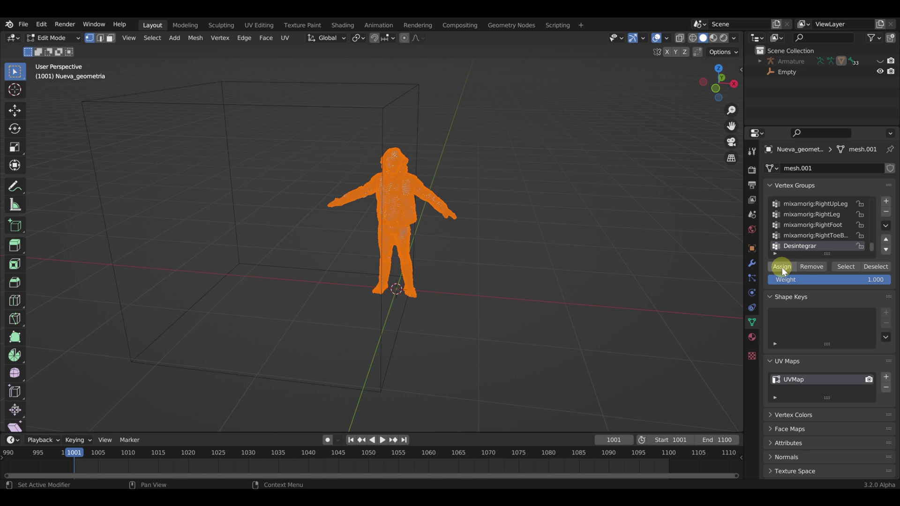
key(Tab)
Step: Set the VertexWeightProximity modifier's Vertex Group to Desintegrar and Target Object to the Empty
click(752, 264)
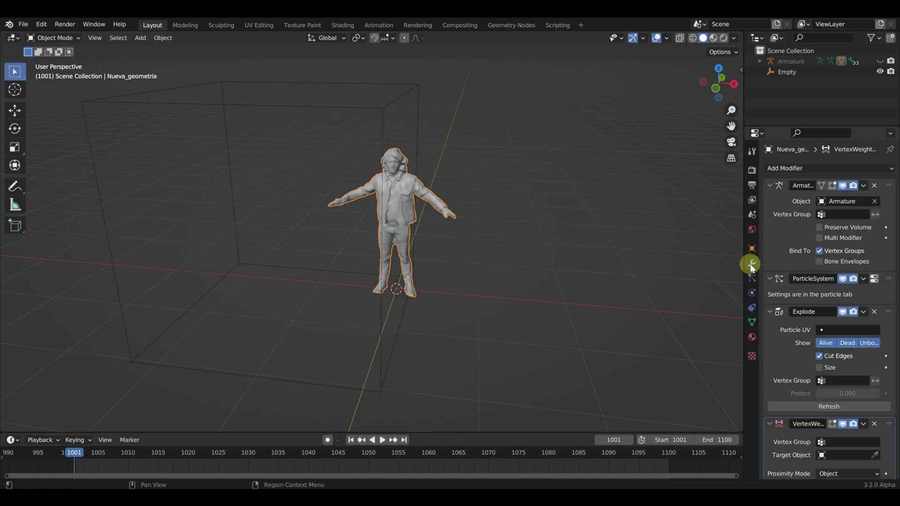
scroll(786, 409, down, 3)
click(842, 375)
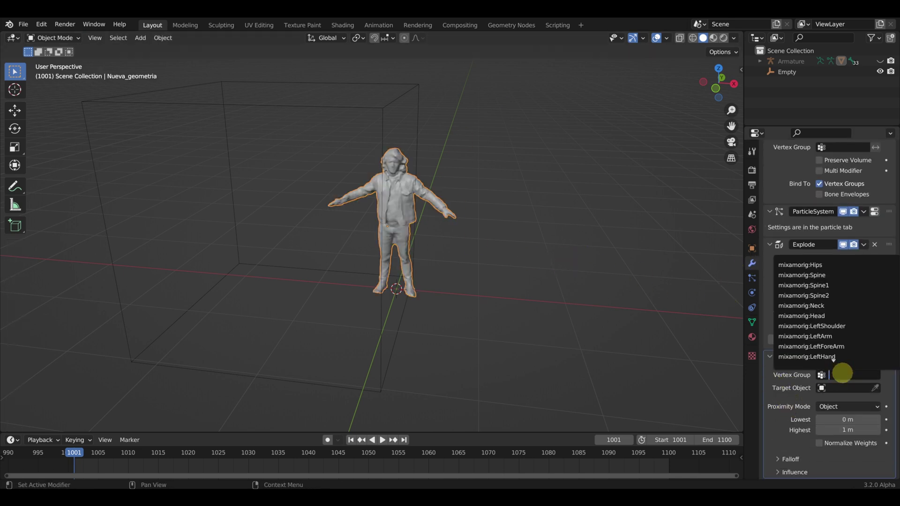
scroll(842, 374, down, 5)
text(des)
scroll(842, 374, down, 5)
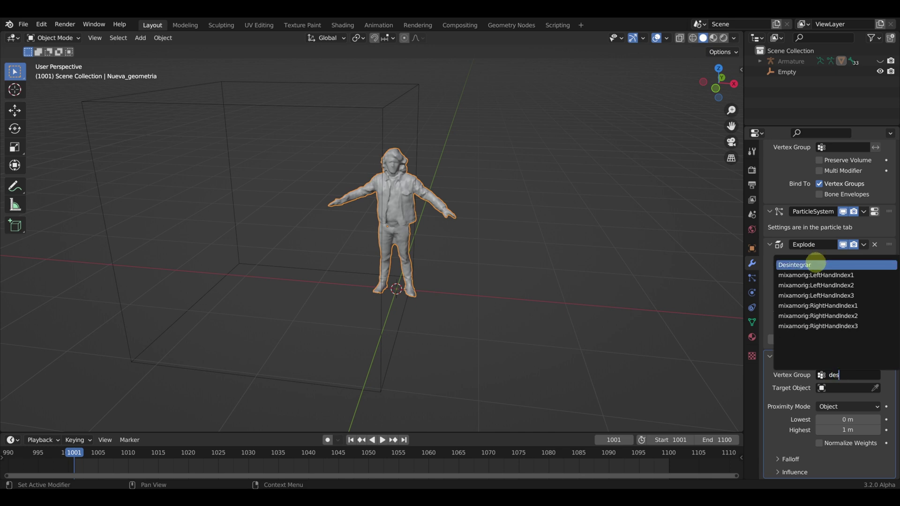
click(815, 263)
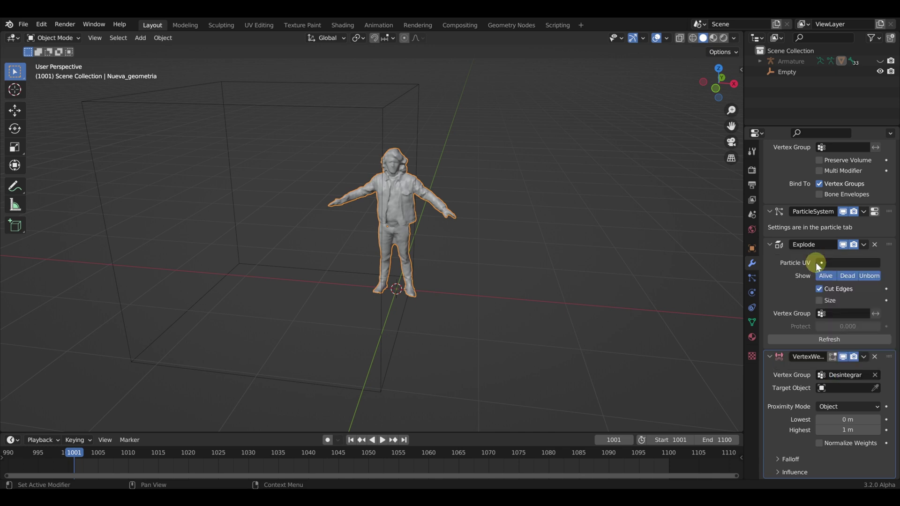
click(875, 388)
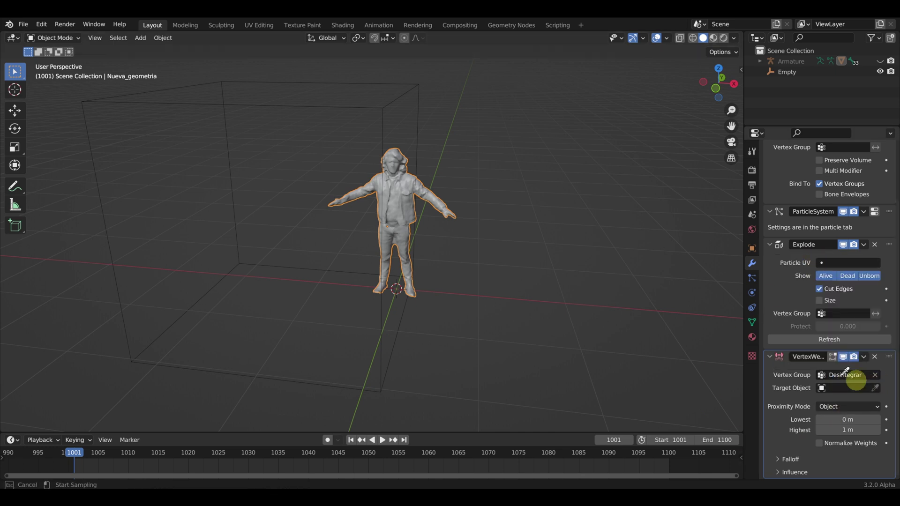
click(417, 83)
key(ctrl+Tab)
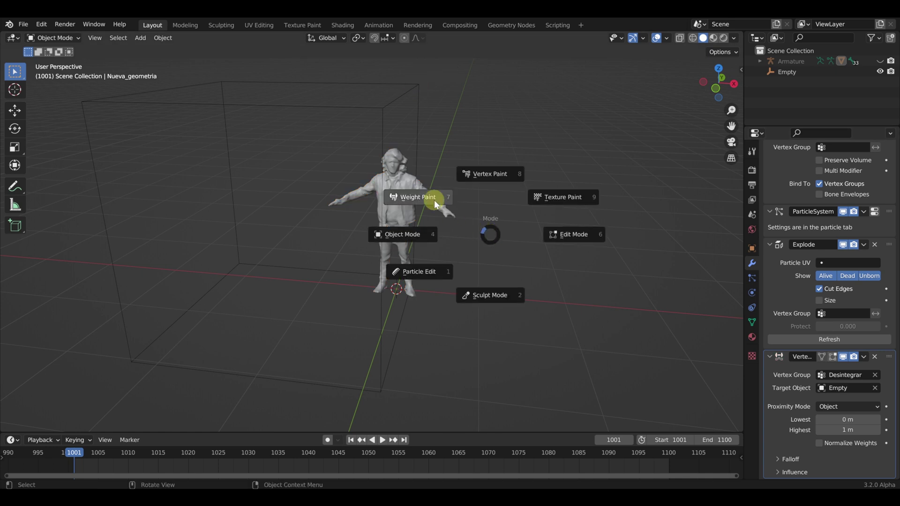
Step: In Weight Paint, set proximity to Face geometry with Lowest 1.2 m and Highest 1.6 m
click(434, 201)
scroll(434, 201, up, 1)
scroll(434, 201, up, 1)
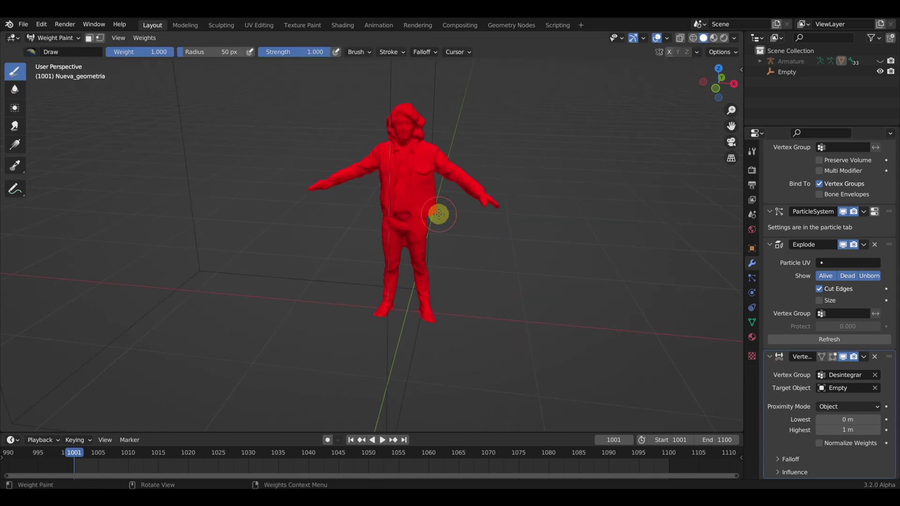
scroll(434, 201, up, 1)
click(844, 407)
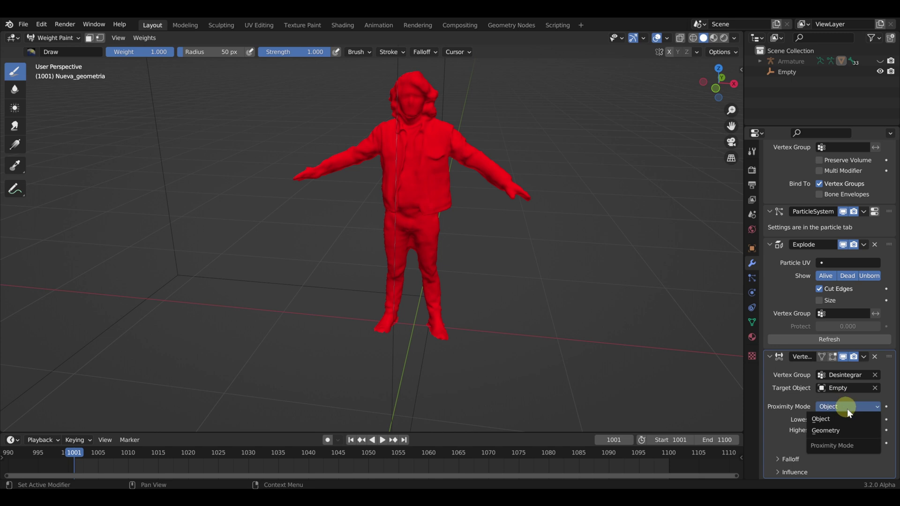
click(828, 432)
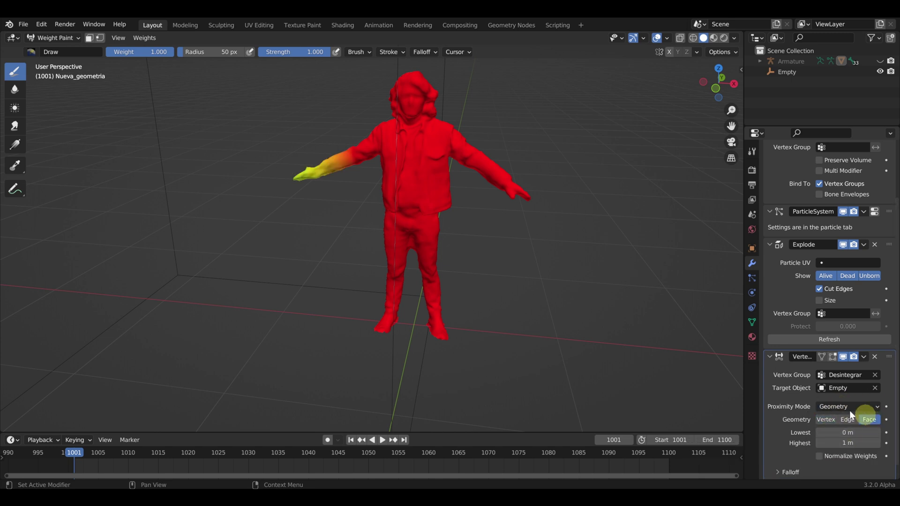
mouse_move(844, 443)
mouse_down()
mouse_move(866, 442)
mouse_move(843, 441)
mouse_move(846, 432)
mouse_move(877, 432)
mouse_move(849, 443)
mouse_move(850, 432)
mouse_up()
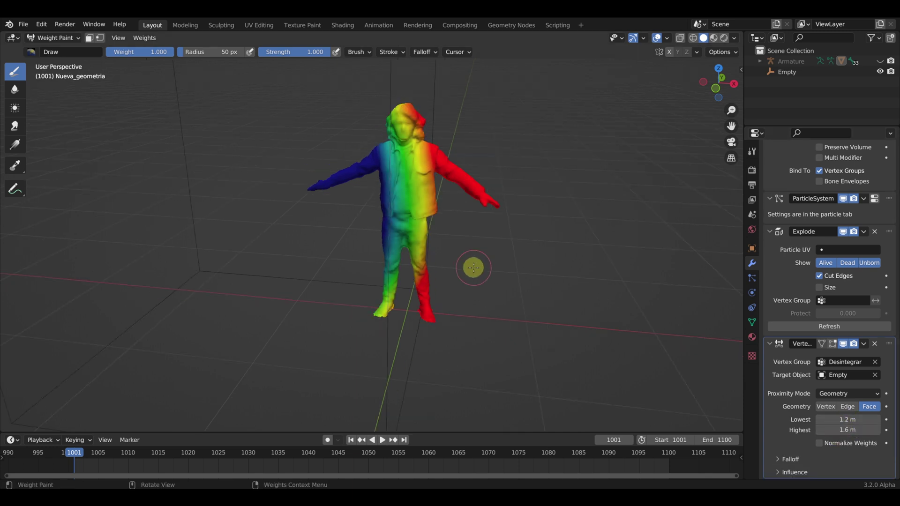
Step: Back in Object Mode, add a Displace modifier with a new texture
key(ctrl+Tab)
click(386, 287)
scroll(796, 197, up, 5)
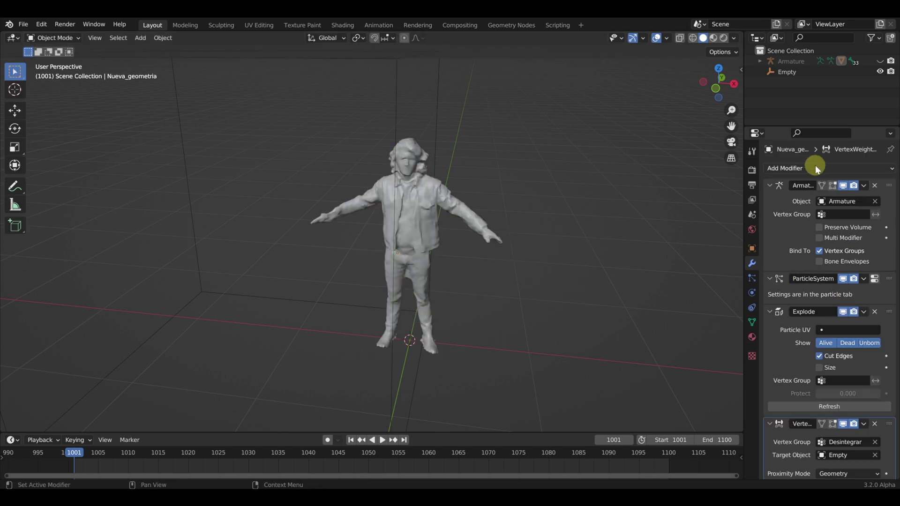
click(814, 167)
click(555, 85)
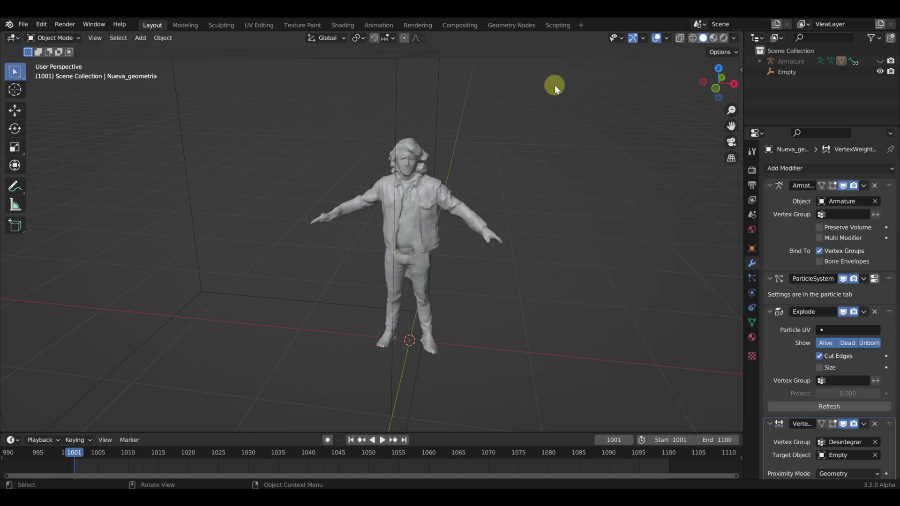
click(802, 168)
click(764, 233)
scroll(796, 281, down, 10)
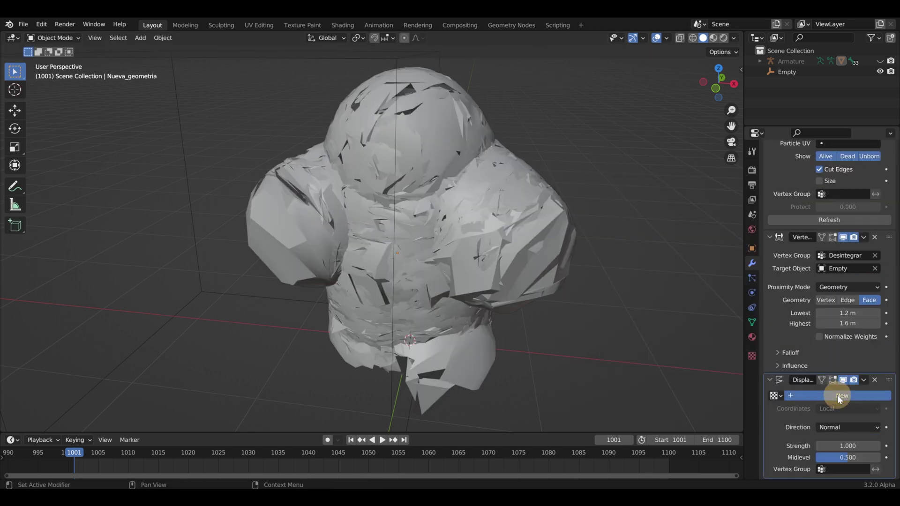
click(837, 395)
Step: Limit the Displace modifier to the Desintegrar vertex group
click(841, 469)
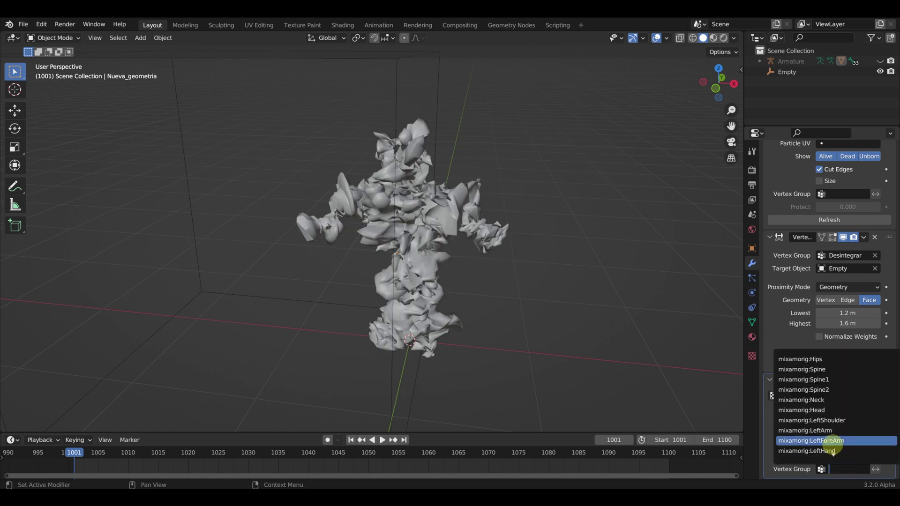
text(des)
click(811, 359)
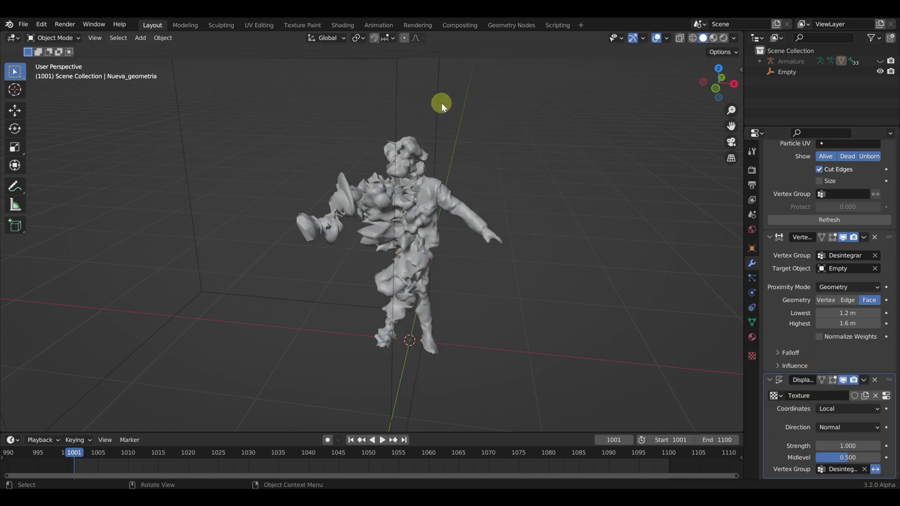
key(g)
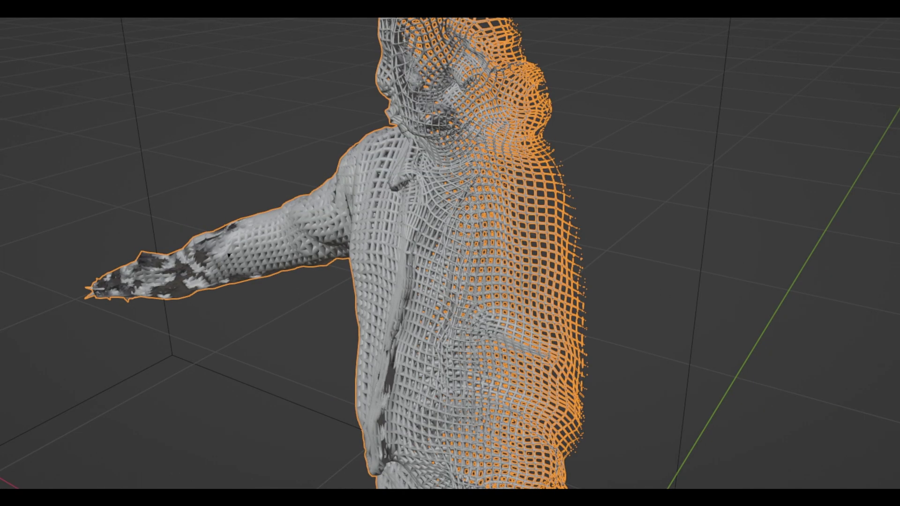
Step: Move the Empty along X toward the figure's lower side to shift the breakup
drag(780, 261, 711, 290)
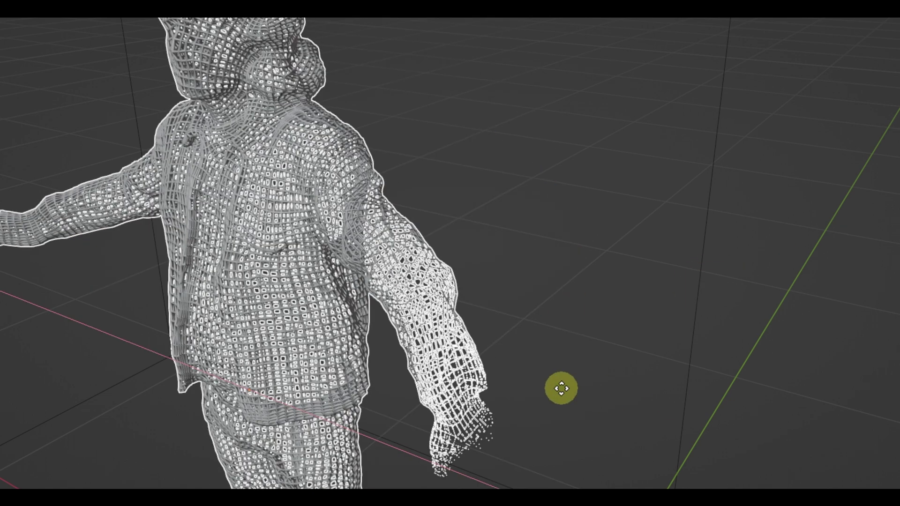
click(702, 259)
key(g)
key(x)
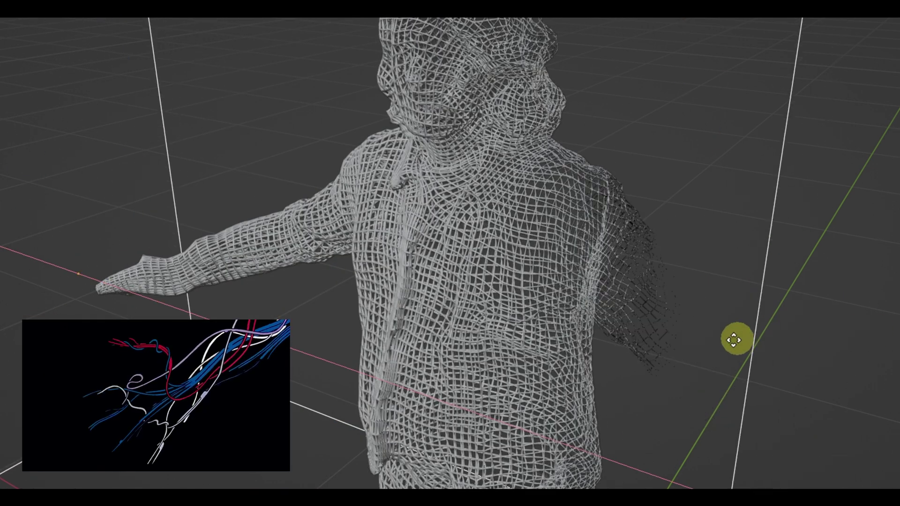
click(820, 364)
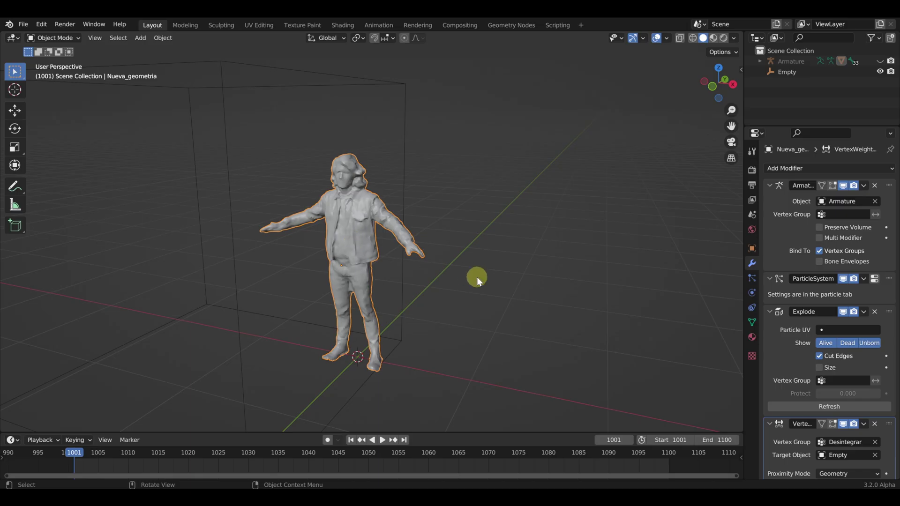
Step: In Weight Paint, add a new mask texture under the proximity modifier's Influence
key(ctrl+Tab)
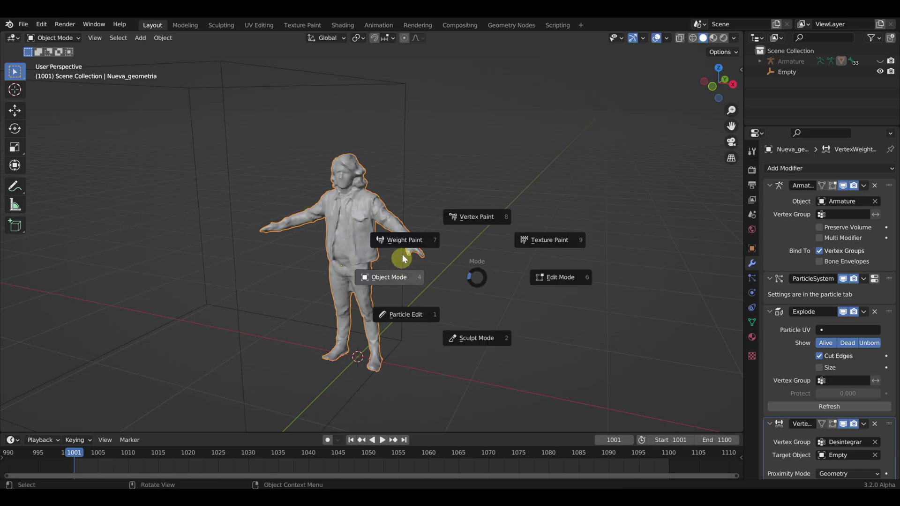
click(394, 237)
scroll(407, 240, up, 3)
middle_drag(403, 239, 412, 236)
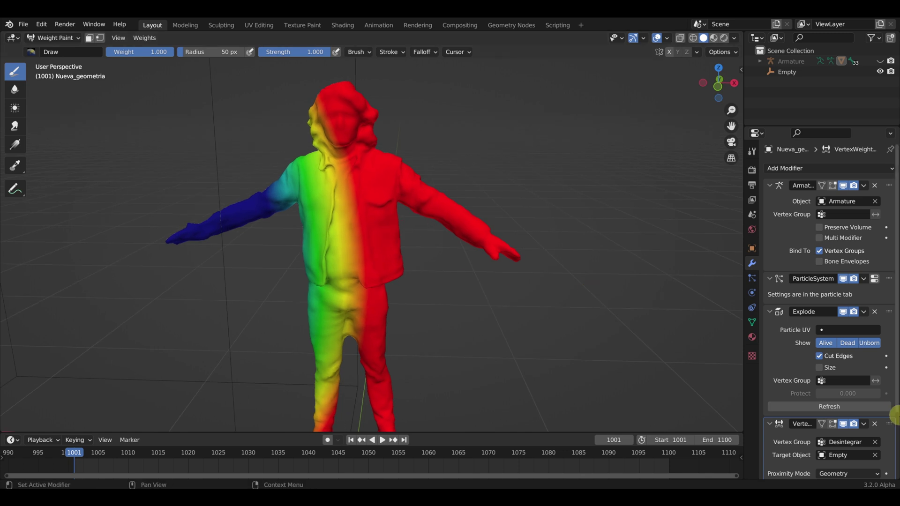
scroll(780, 398, down, 5)
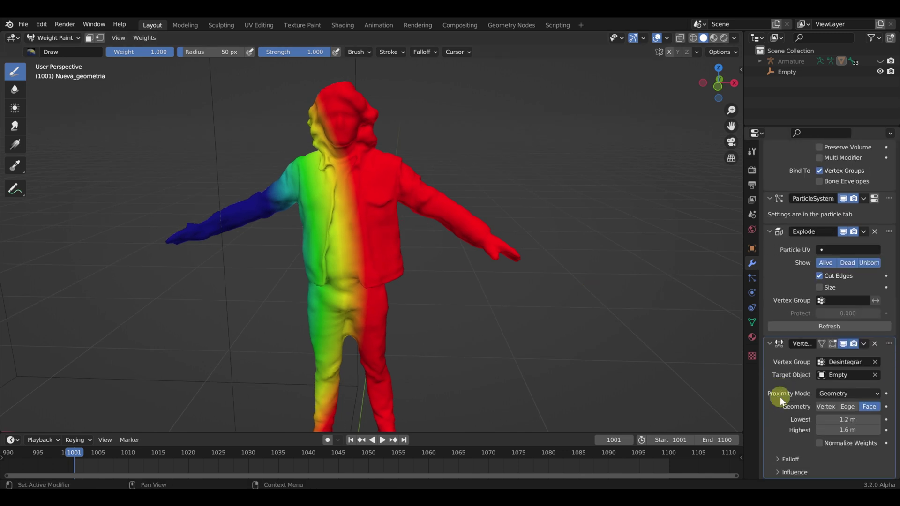
click(788, 458)
scroll(789, 461, down, 3)
click(794, 426)
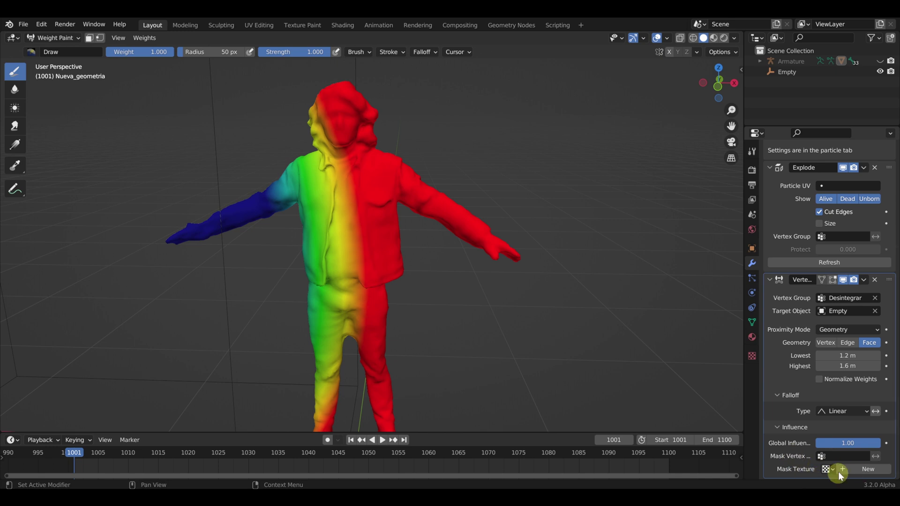
click(872, 469)
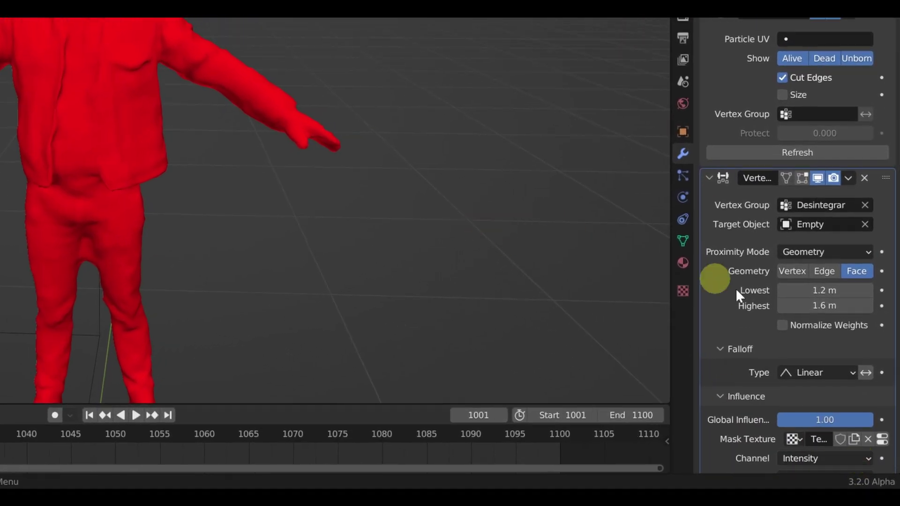
Step: Make the mask texture Clouds with size 0.42, then return to Object Mode
click(882, 441)
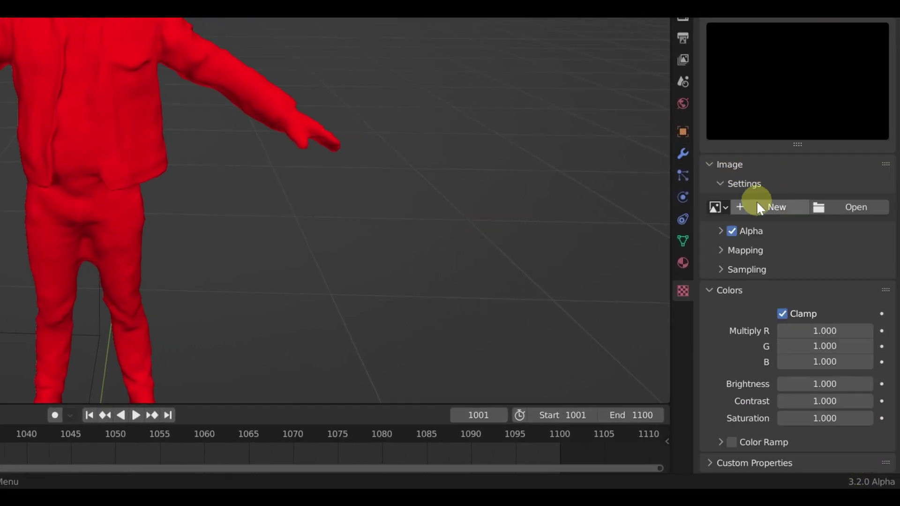
scroll(783, 210, up, 4)
click(797, 59)
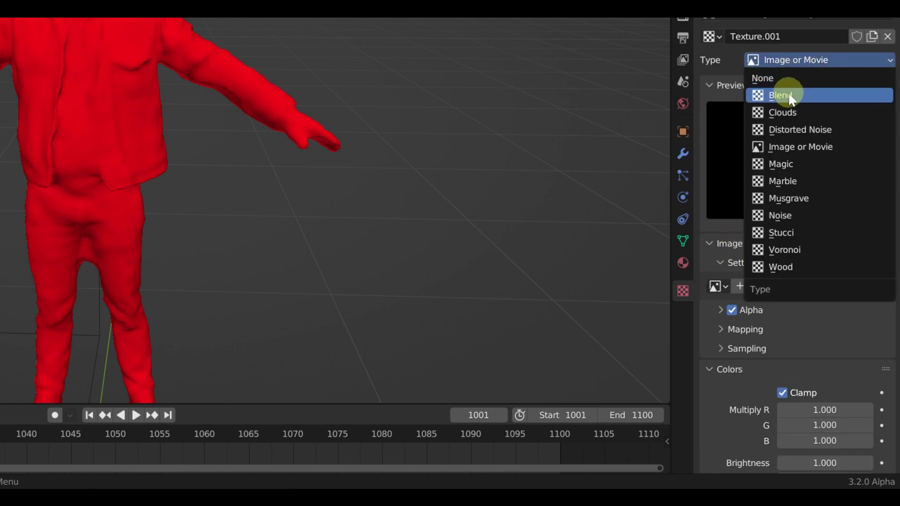
click(785, 113)
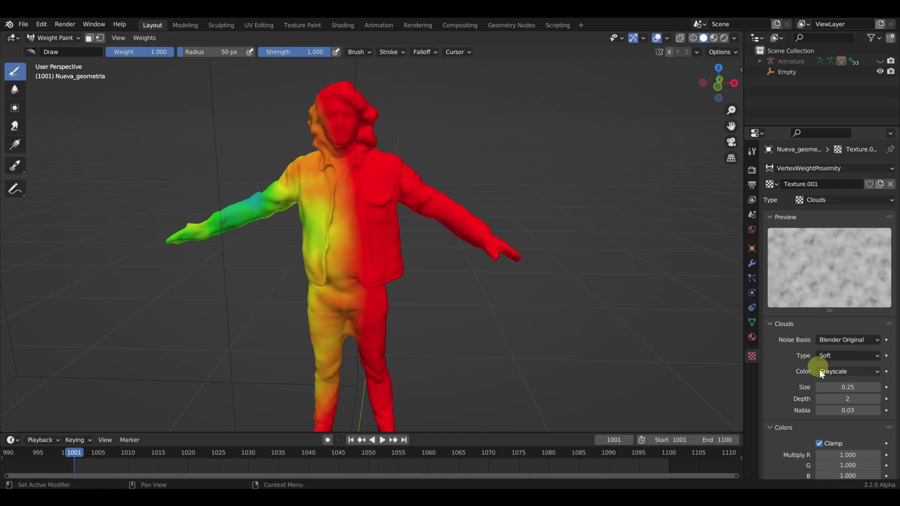
drag(849, 387, 838, 387)
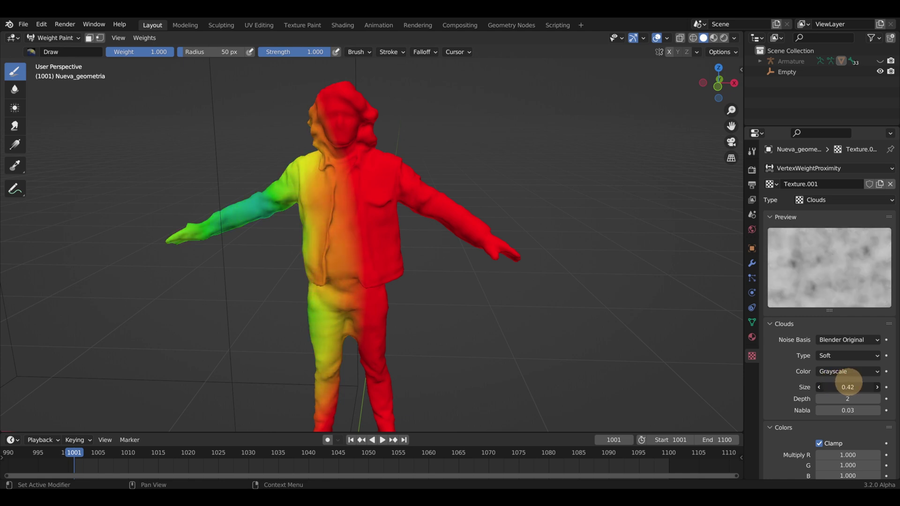
mouse_move(333, 287)
middle_down()
mouse_move(423, 336)
mouse_move(470, 325)
middle_up()
key(ctrl+Tab)
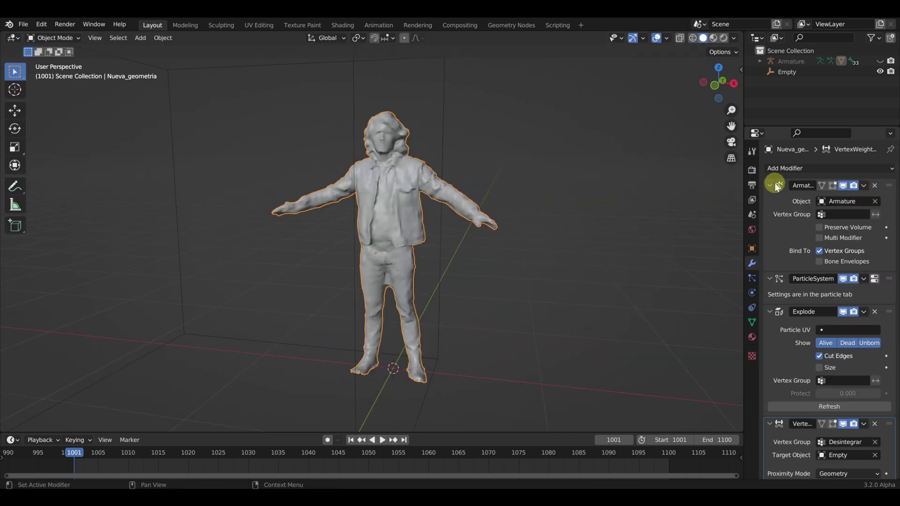
Step: Collapse the existing modifier panels and add a Cloth modifier to the mesh
click(770, 185)
click(770, 199)
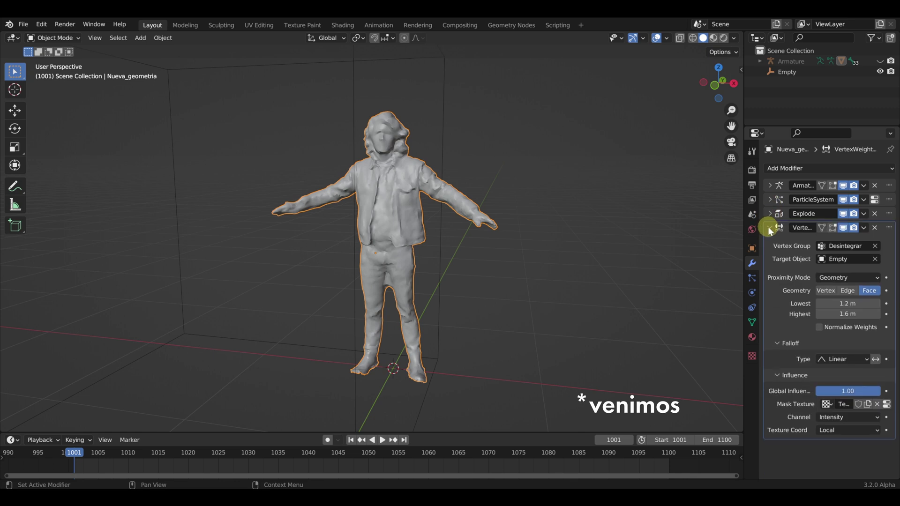
click(769, 228)
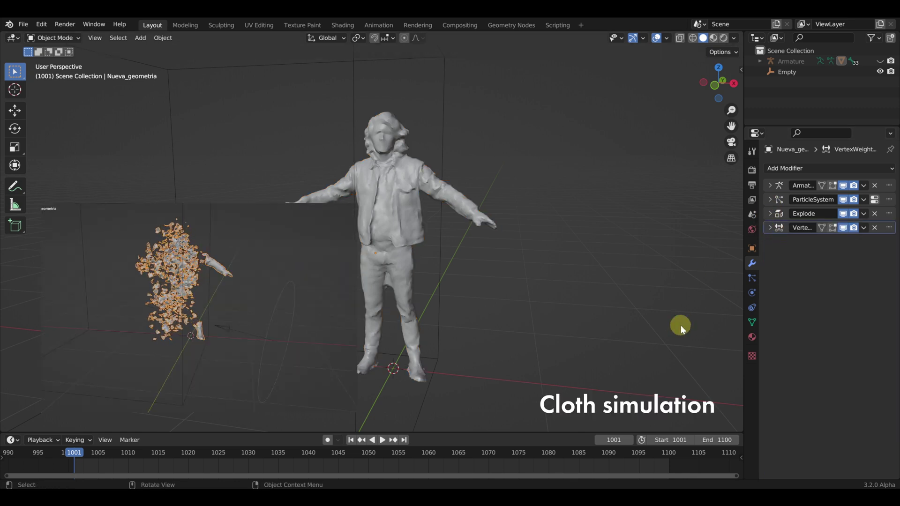
click(830, 168)
click(818, 197)
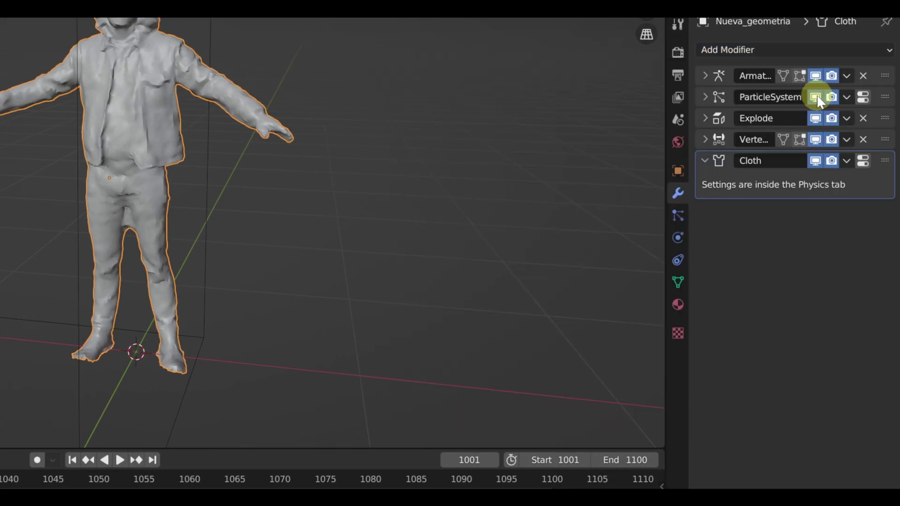
click(862, 161)
Step: Set cloth stiffness Tension, Compression and Shear to 1, Bending to 0.15
scroll(741, 312, down, 5)
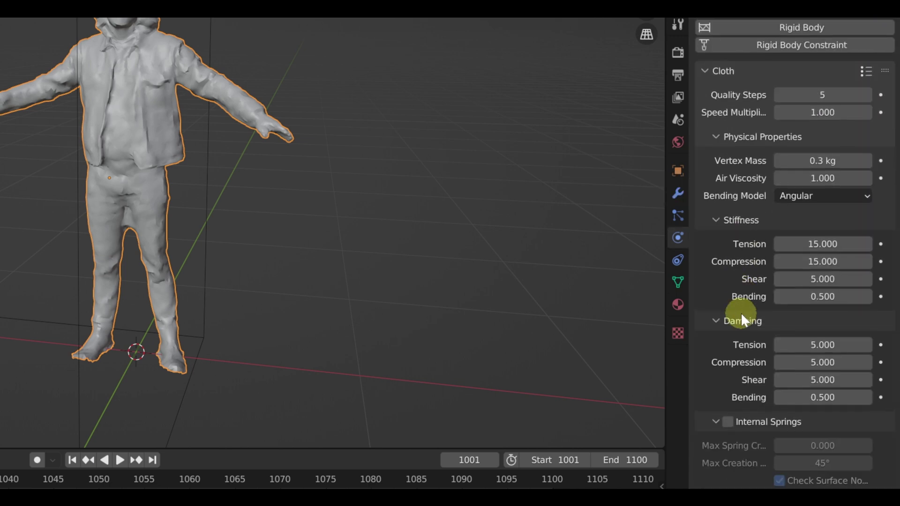
click(823, 244)
text(1)
key(Tab)
text(1)
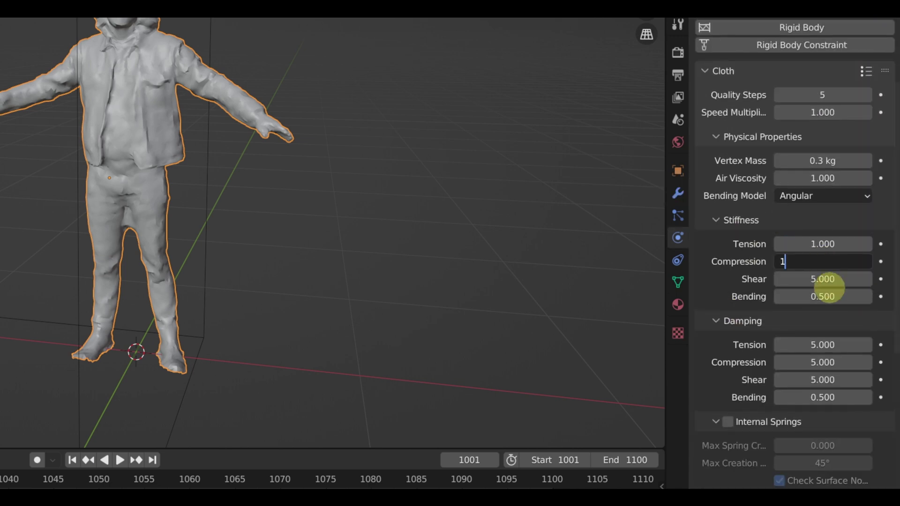
key(Tab)
text(1)
key(Tab)
text(0.15)
key(Return)
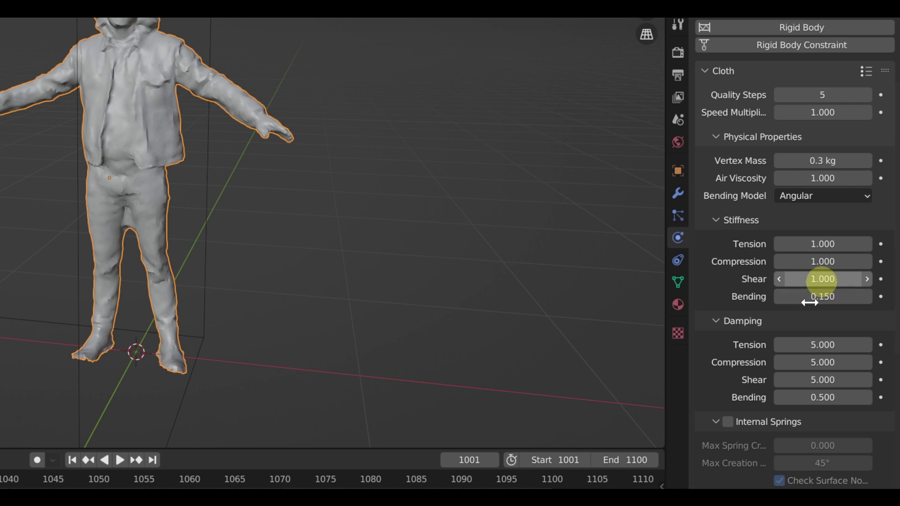
Step: Set the cloth damping values to 1
scroll(800, 280, down, 3)
click(800, 280)
text(1)
key(Tab)
text(1)
key(Tab)
text(1)
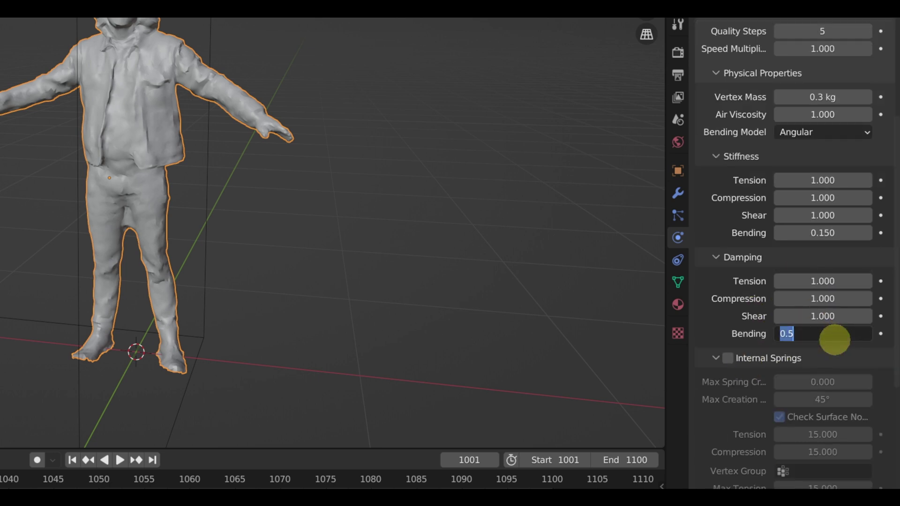
text(.15)
key(Return)
Step: Set the cloth cache to simulate frames 1001 to 1100
scroll(720, 288, down, 6)
scroll(720, 289, down, 5)
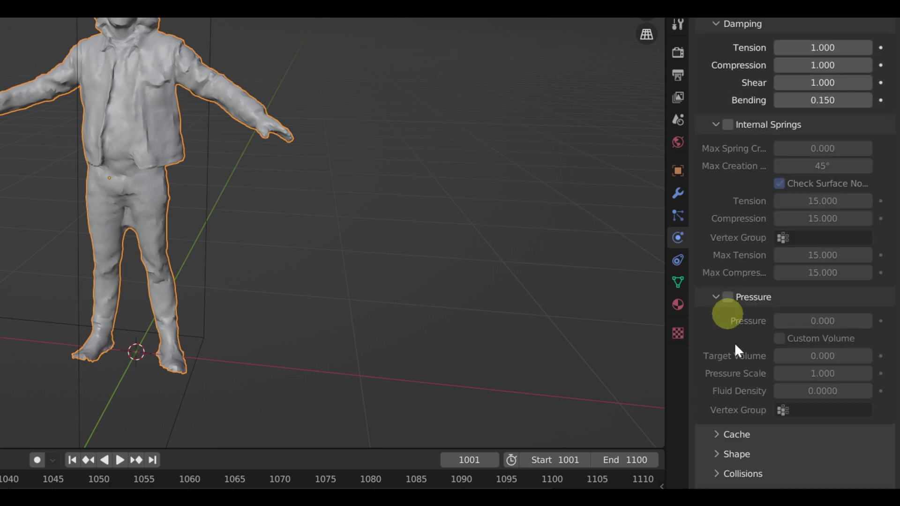
scroll(746, 402, down, 6)
click(856, 367)
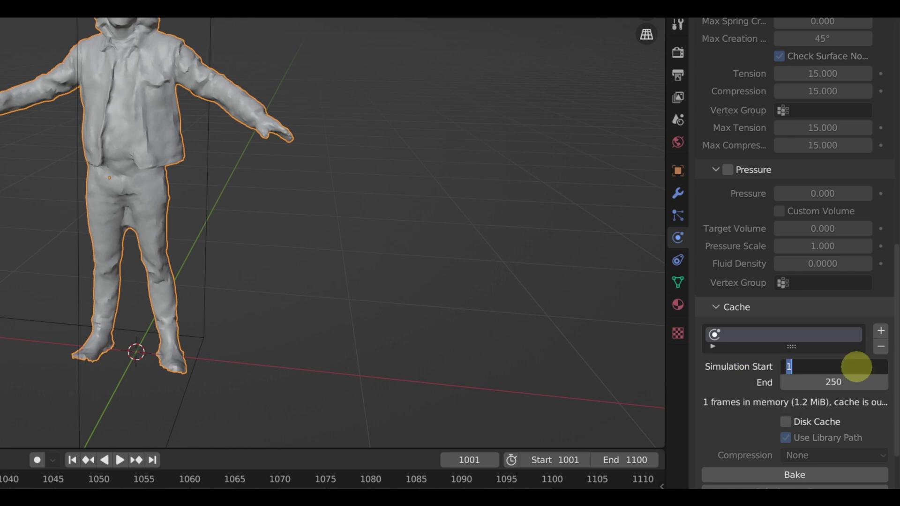
click(801, 380)
text(1100)
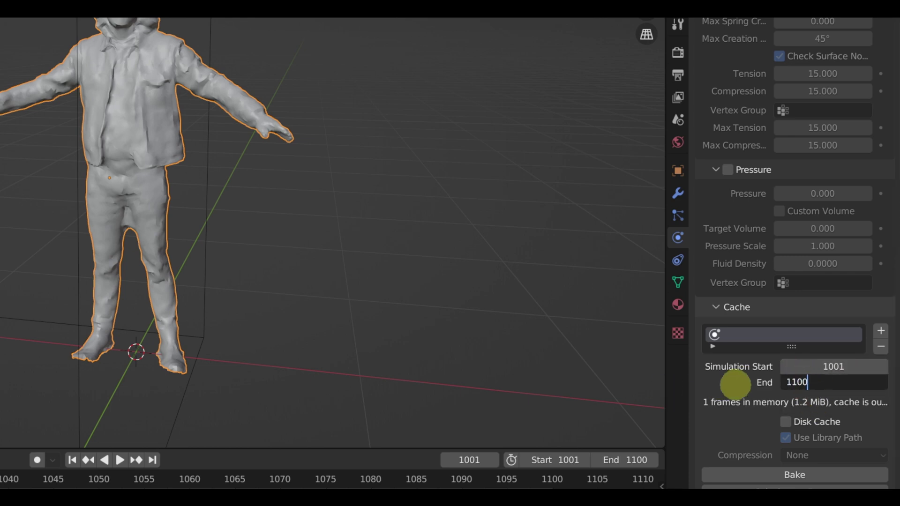
key(Return)
Step: Return to the cloth physics settings and expand the Shape panel
click(678, 214)
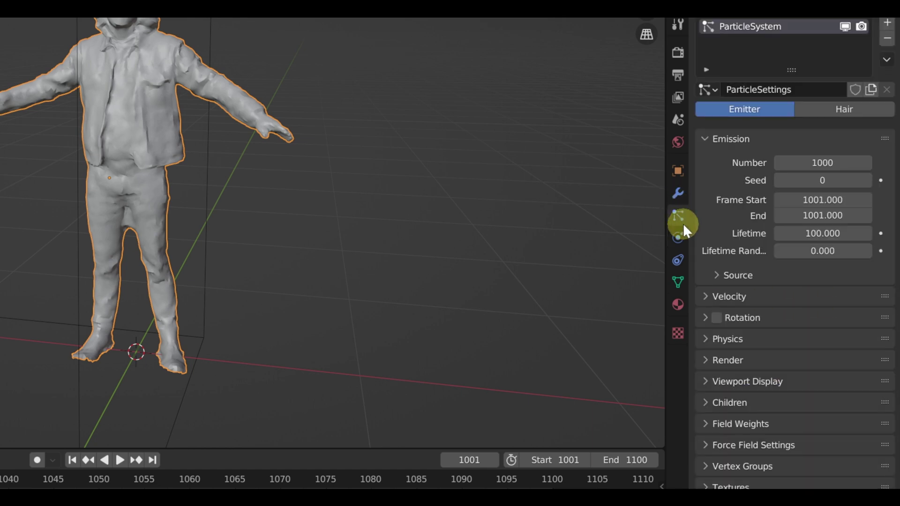
click(678, 237)
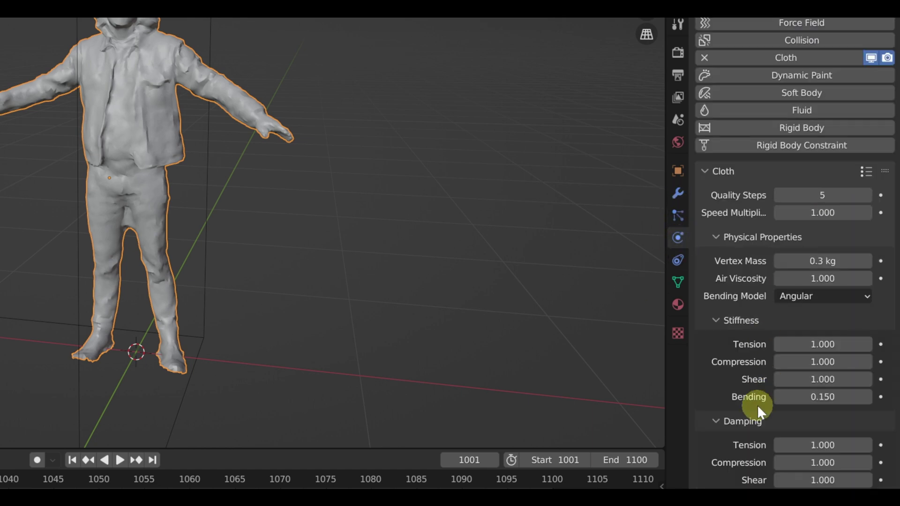
scroll(758, 404, down, 6)
scroll(757, 404, down, 1)
scroll(757, 404, up, 4)
scroll(757, 404, down, 8)
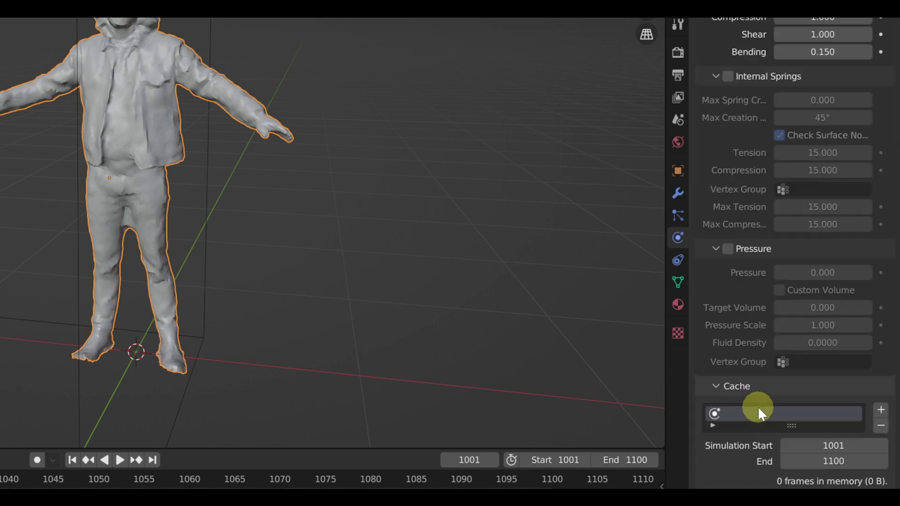
scroll(757, 406, down, 5)
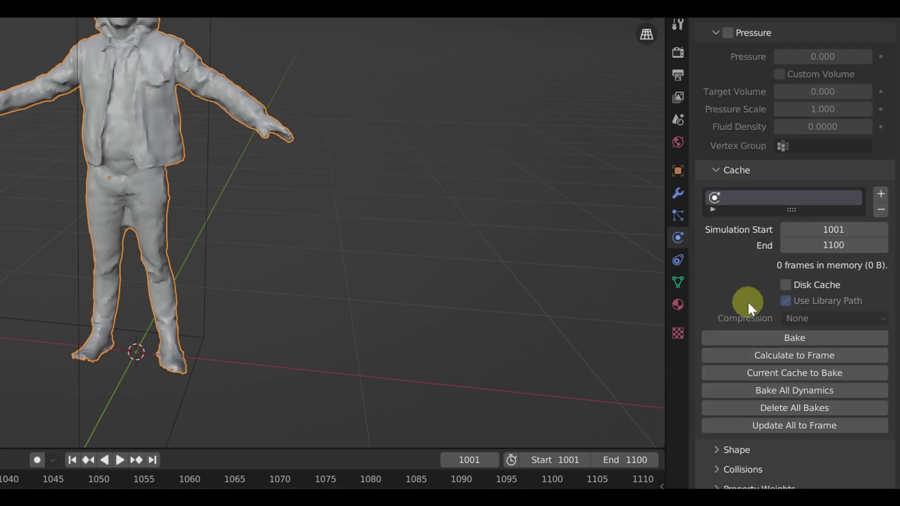
click(725, 450)
scroll(734, 448, down, 5)
Step: Set the Pin Group to Desintegrar with pin stiffness 0
click(816, 368)
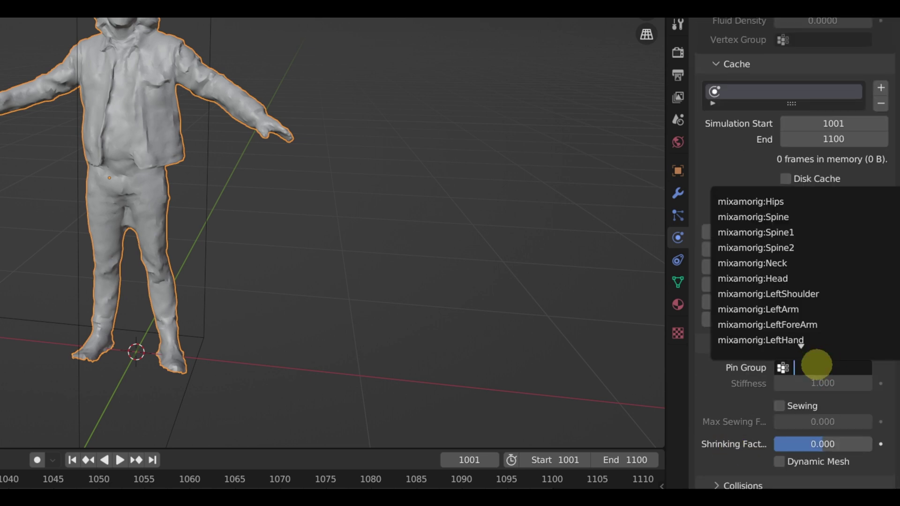
text(des)
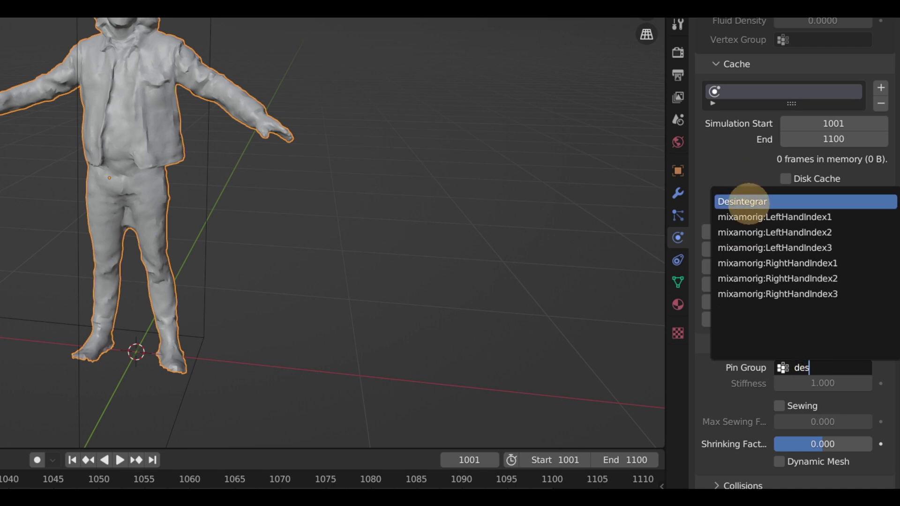
click(745, 200)
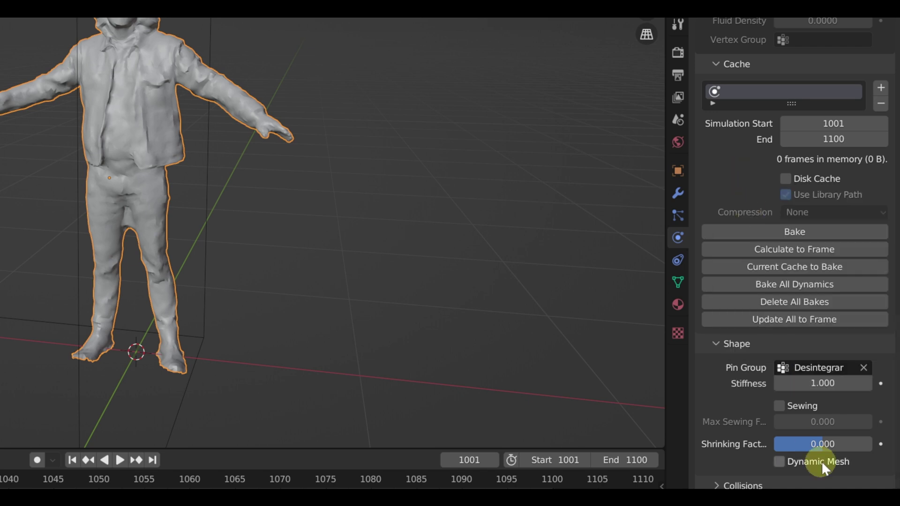
click(812, 383)
click(822, 344)
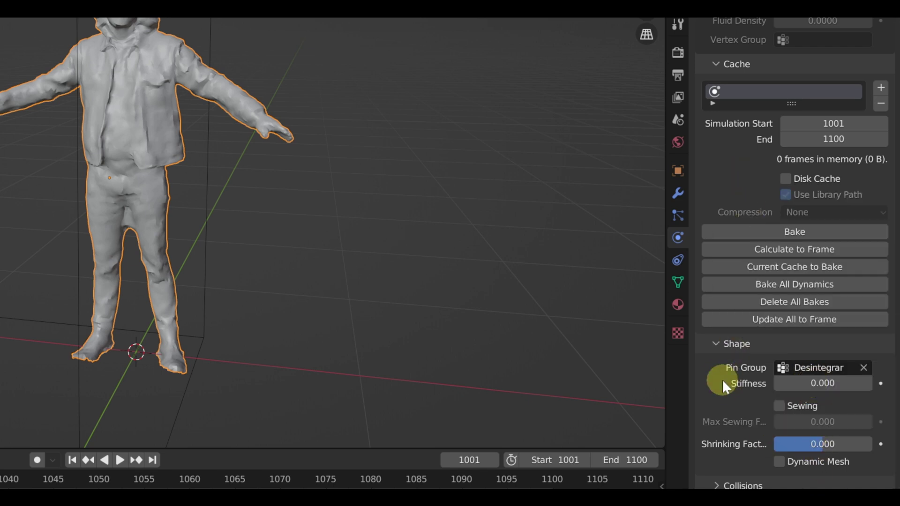
scroll(722, 379, down, 1)
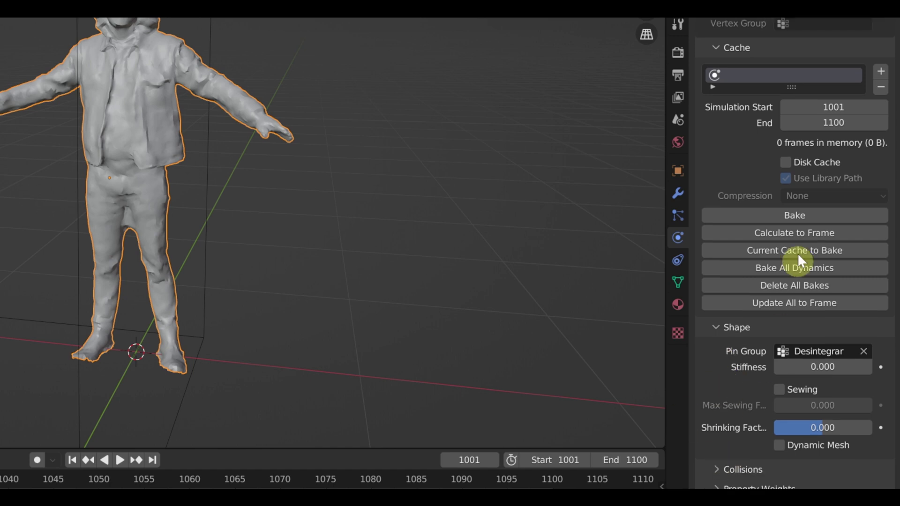
Step: Bake all 100 cloth frames, play them back and orbit to inspect the figure
click(784, 215)
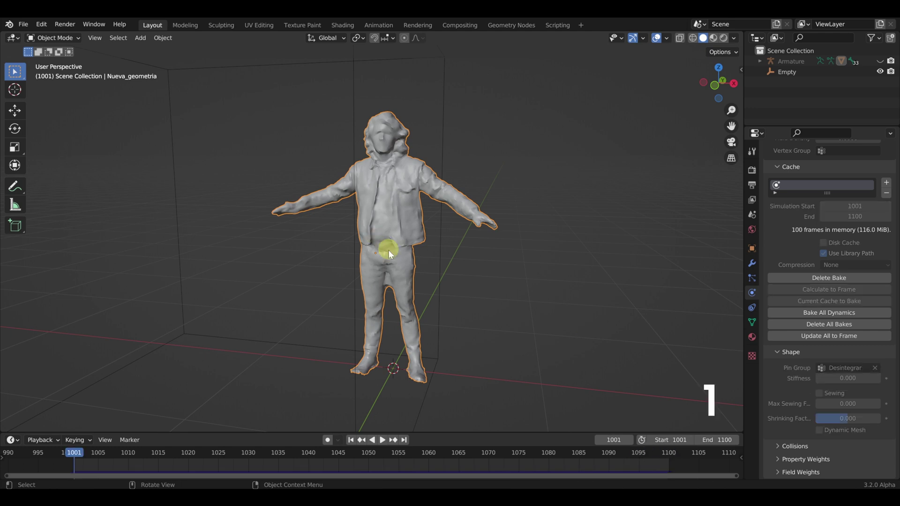
click(74, 454)
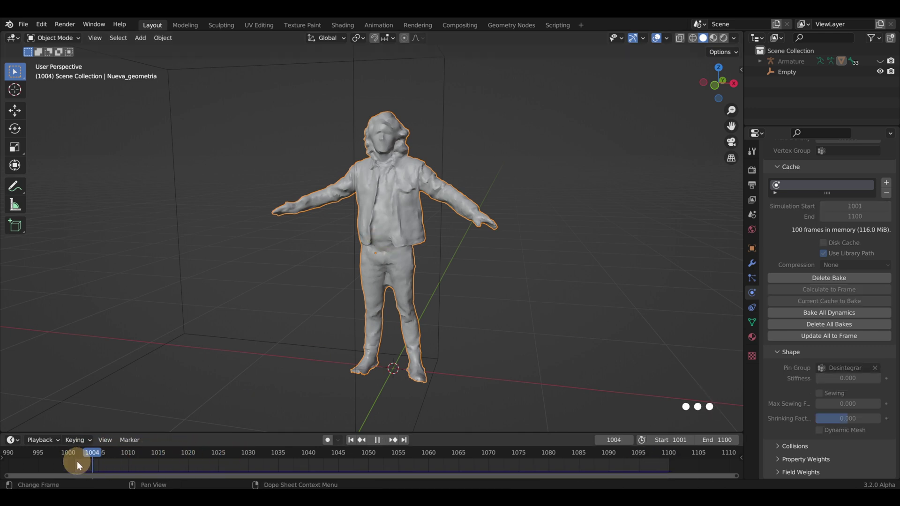
key(space)
middle_drag(429, 277, 322, 266)
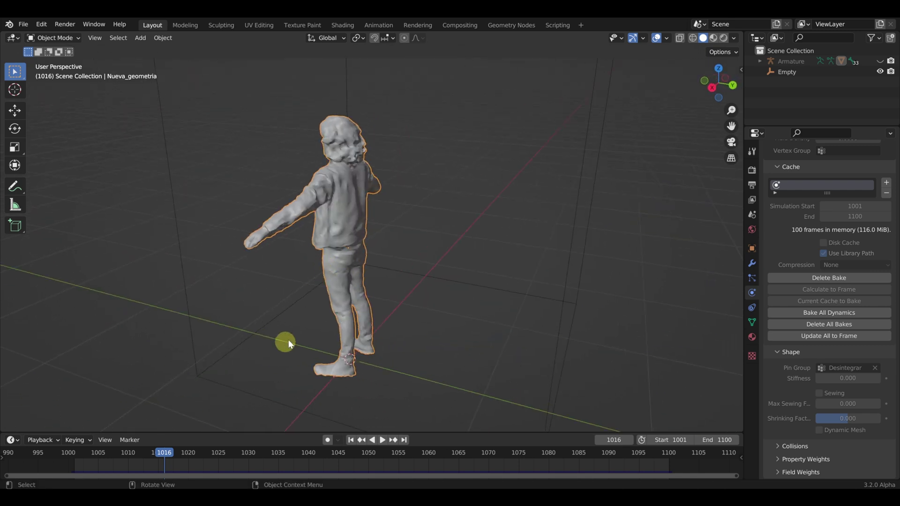
scroll(330, 294, down, 2)
scroll(330, 295, down, 1)
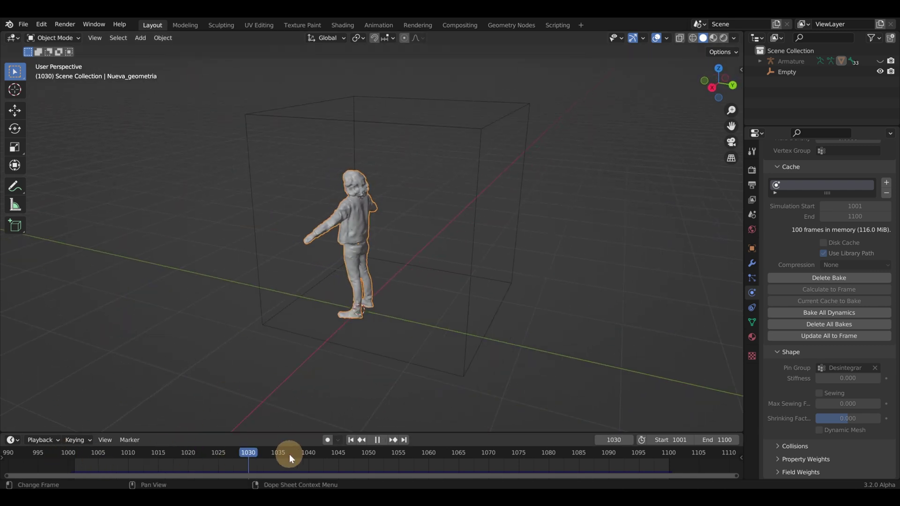
mouse_move(401, 219)
middle_down()
mouse_move(402, 287)
mouse_move(458, 277)
middle_up()
Step: Merge the mesh's vertices By Distance in Edit Mode, removing 1 vertex, then return to Object Mode
key(Tab)
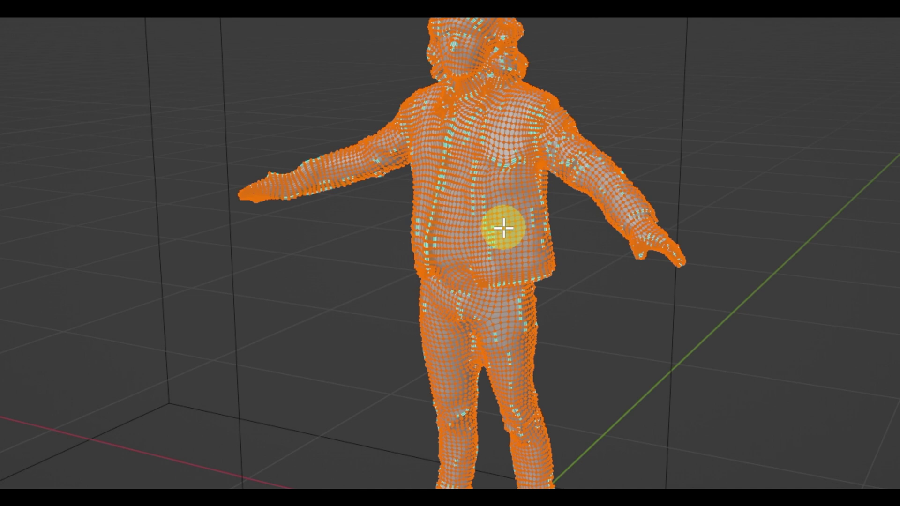
key(m)
click(456, 313)
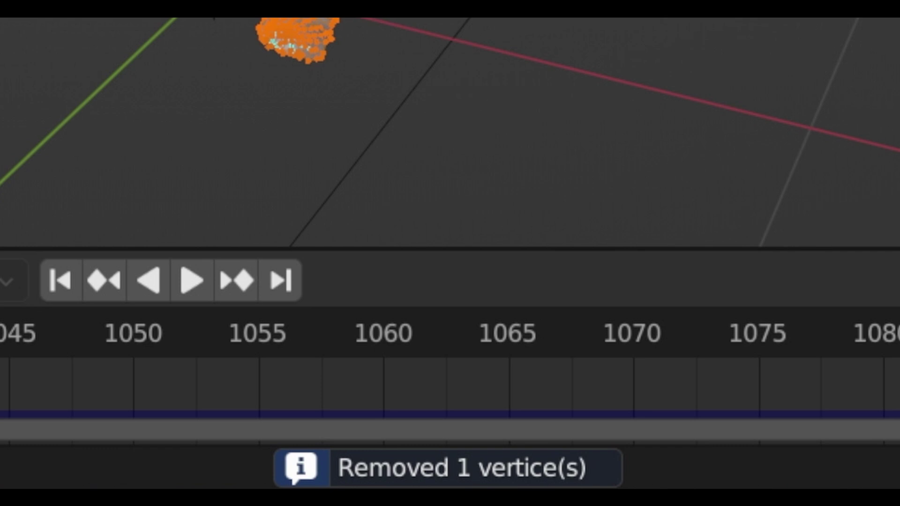
key(Tab)
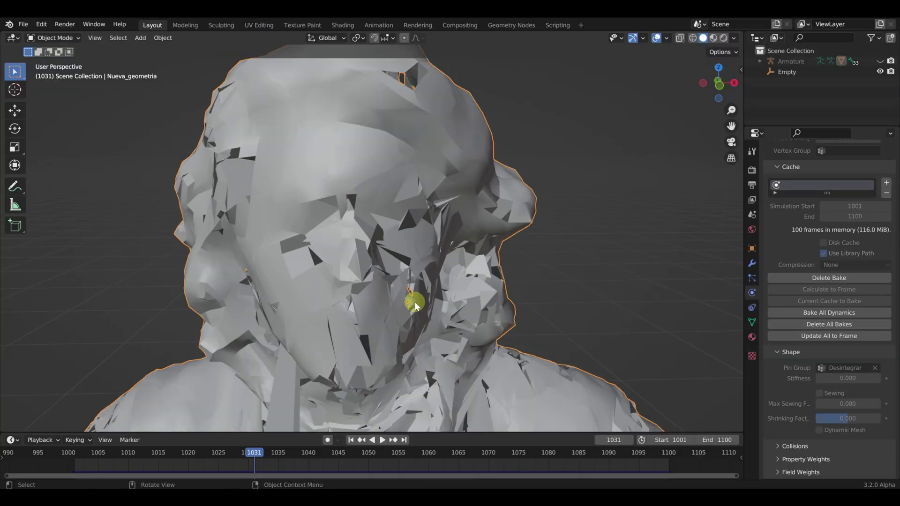
scroll(415, 304, down, 4)
mouse_move(397, 258)
middle_down()
mouse_move(399, 230)
mouse_move(395, 274)
mouse_move(371, 282)
middle_up()
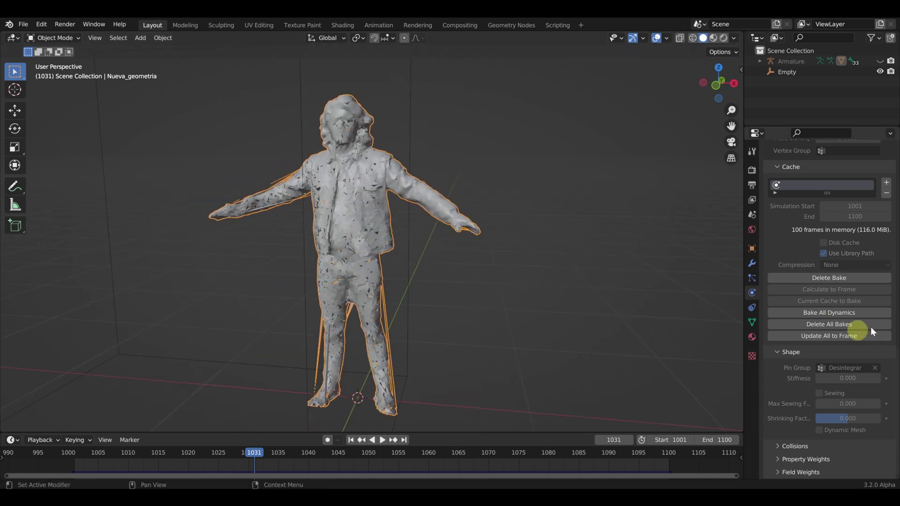
Step: Delete and rebake the cloth, play it back with overlays hidden, then clear the bake
click(790, 279)
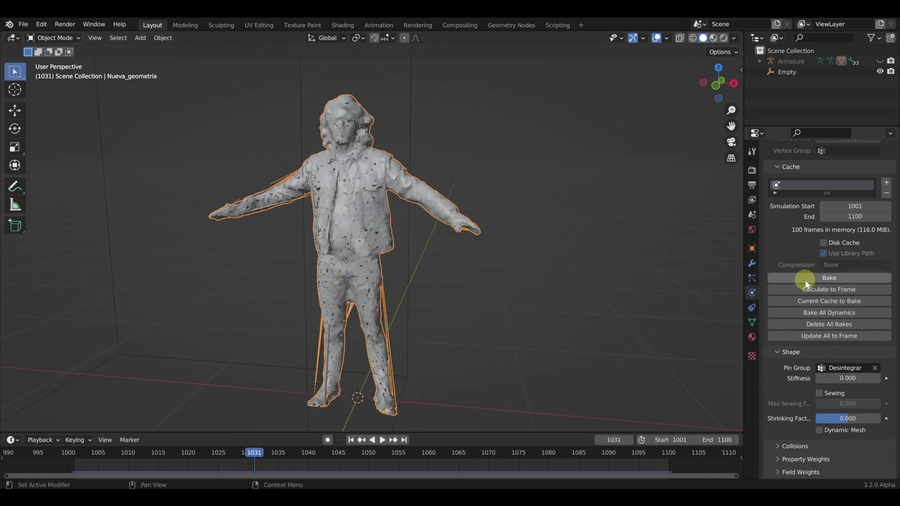
click(805, 280)
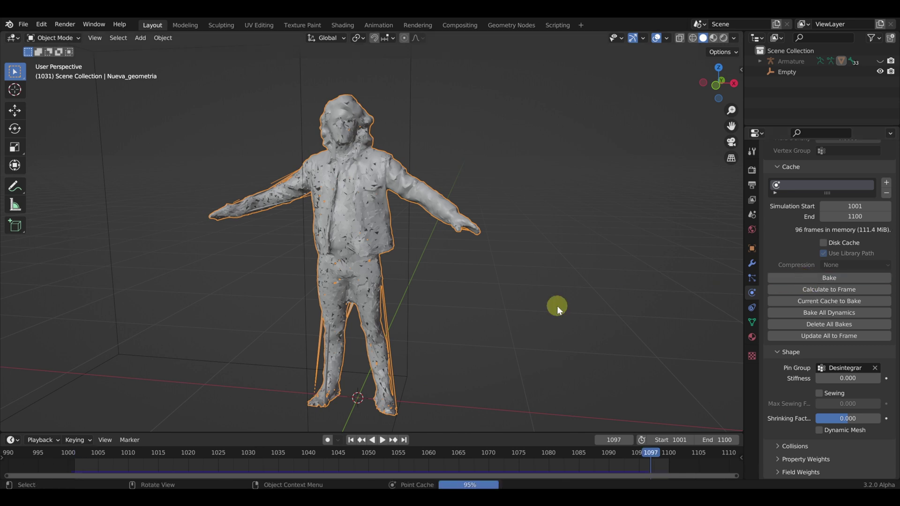
click(382, 439)
key(shift+alt+z)
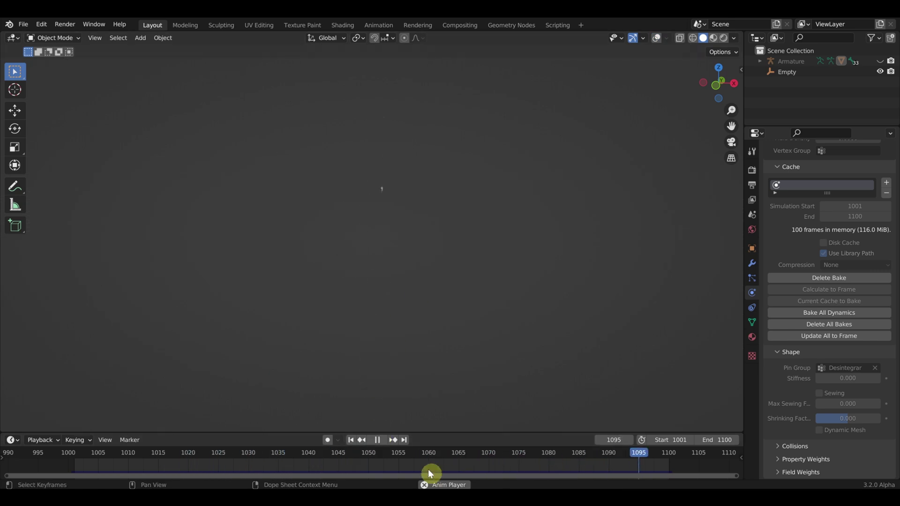
click(806, 280)
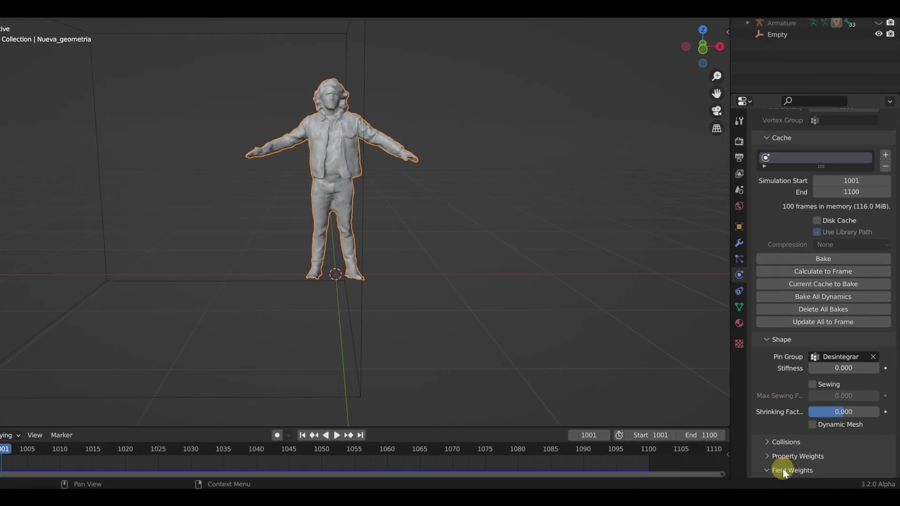
Step: Lower the cloth's Field Weights gravity and adjust its air viscosity value
click(797, 472)
scroll(773, 450, down, 5)
scroll(767, 431, down, 5)
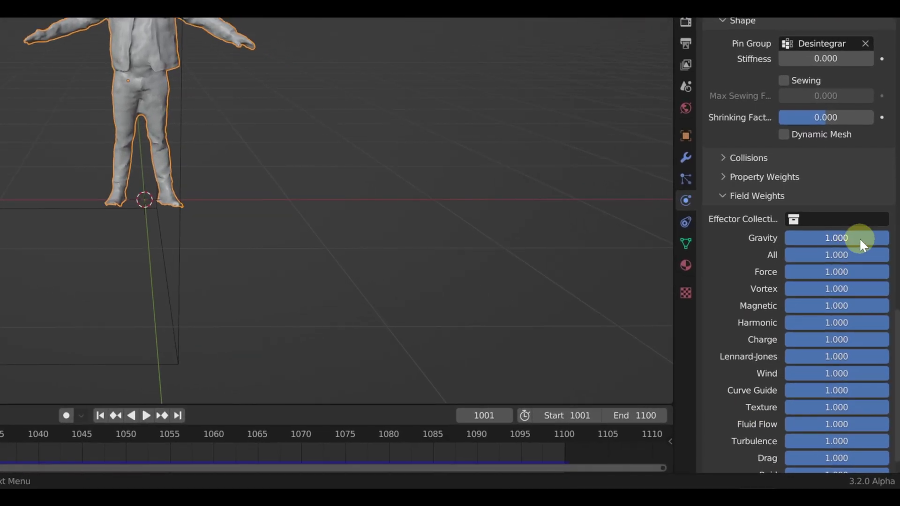
drag(858, 238, 642, 257)
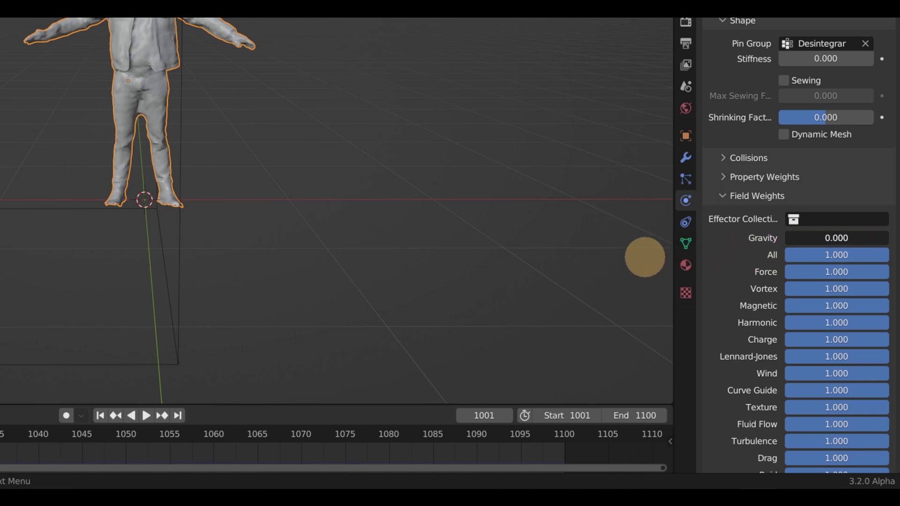
scroll(784, 335, up, 5)
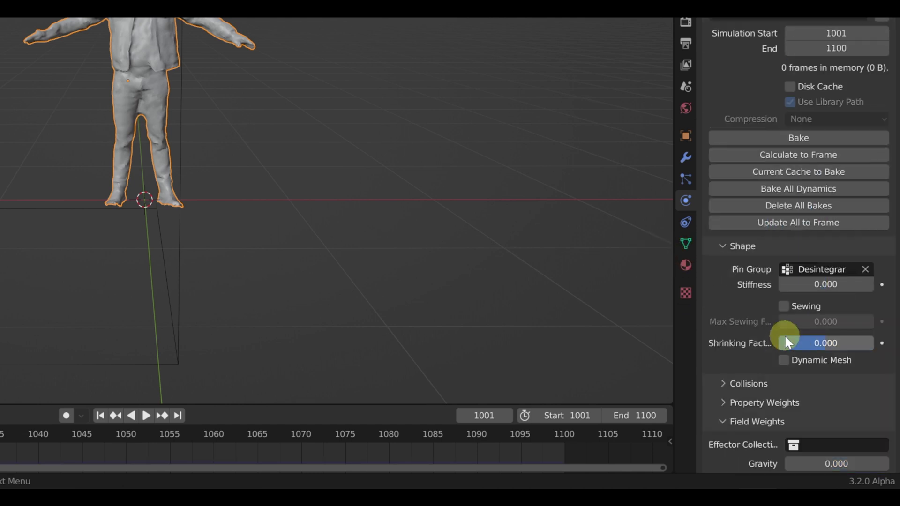
scroll(784, 333, up, 8)
scroll(785, 333, down, 2)
click(834, 225)
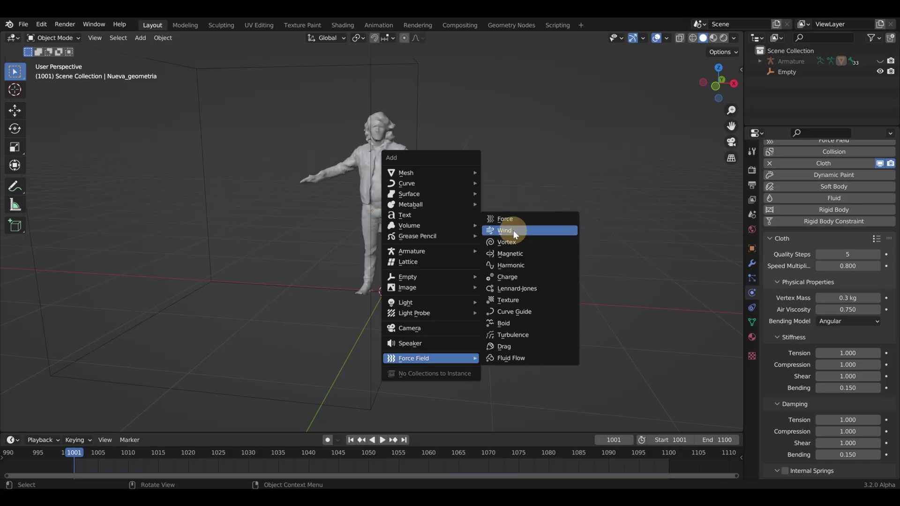
Step: Add a Wind force field and rotate it about Y by -142° toward the character
click(514, 230)
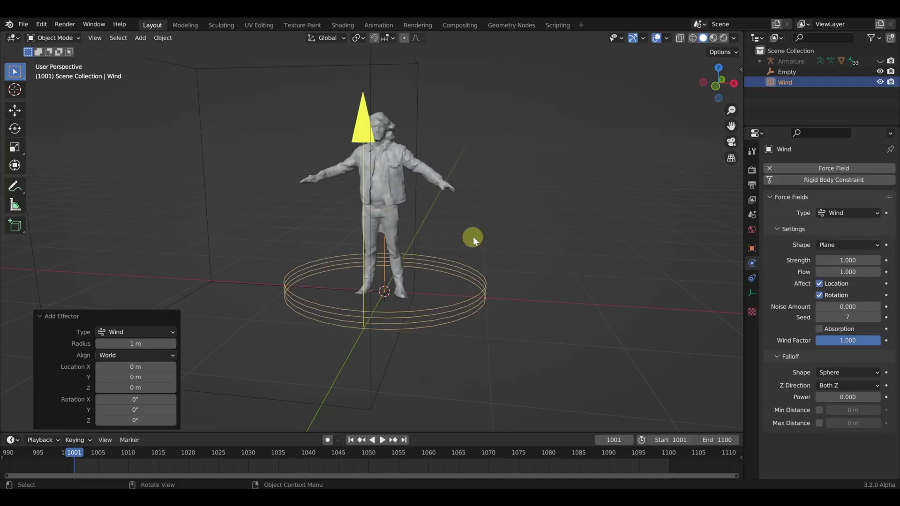
key(r)
key(y)
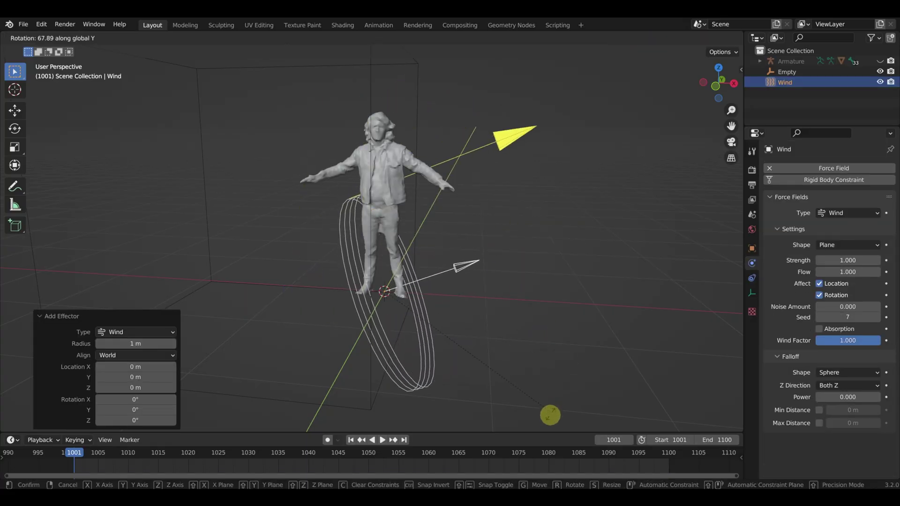
click(534, 293)
key(r)
key(y)
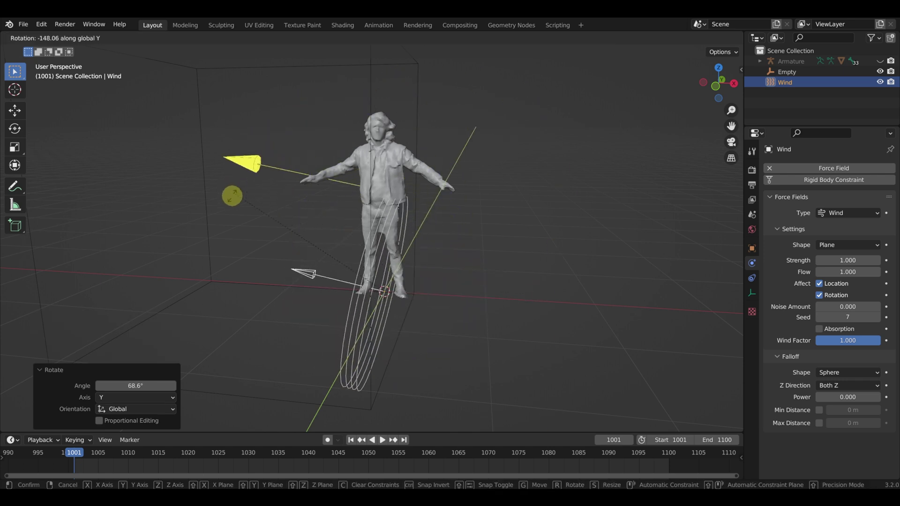
click(248, 181)
Step: Place the Wind field right of the character, tilt it slightly, and set Strength 2000
key(g)
key(x)
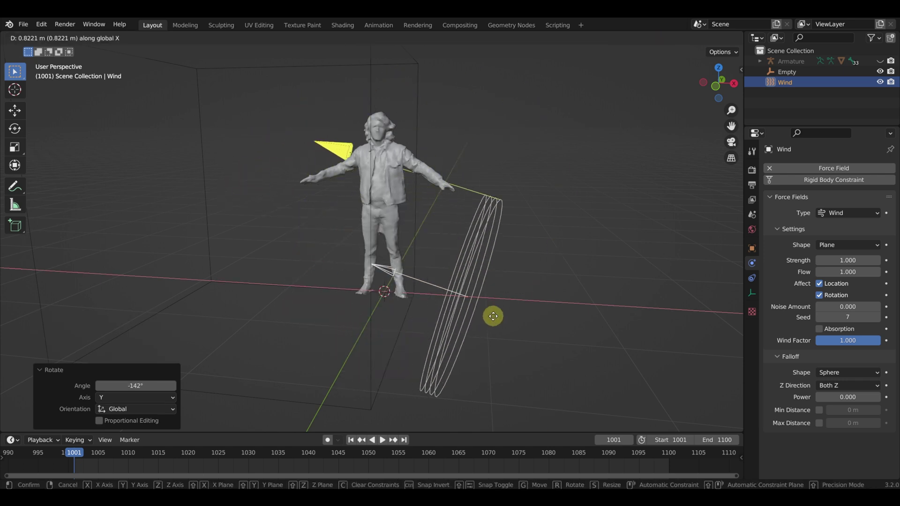
click(588, 223)
key(r)
key(y)
click(571, 252)
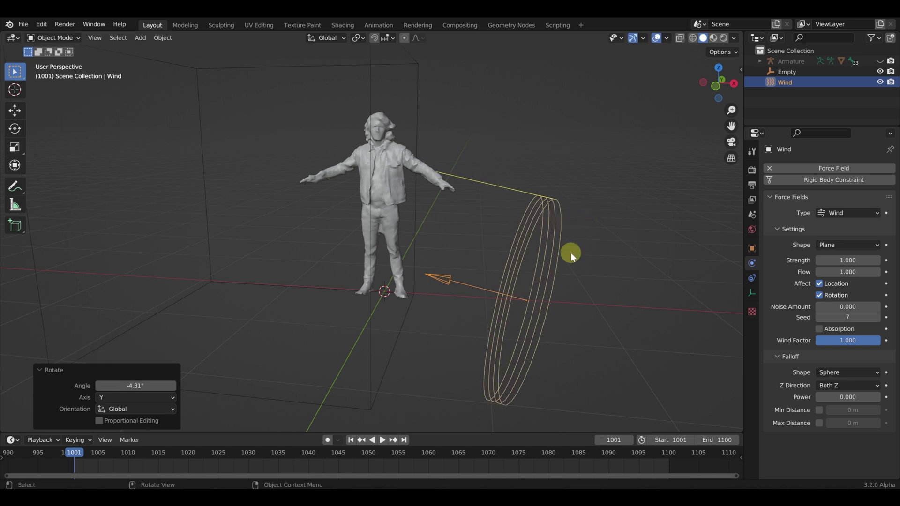
click(533, 216)
text(2000)
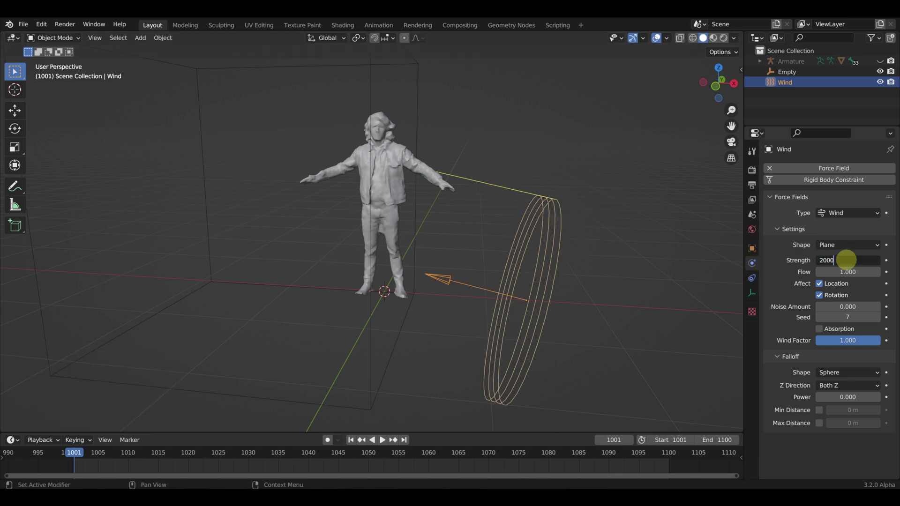
key(Return)
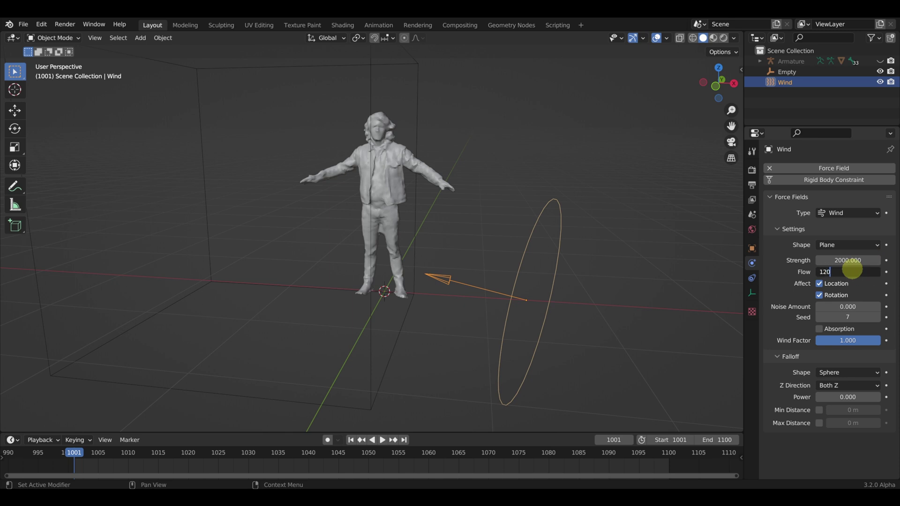
Step: Set the character's cloth Vertex Mass to 0.1 kg and recalculate the cloth cache
click(384, 181)
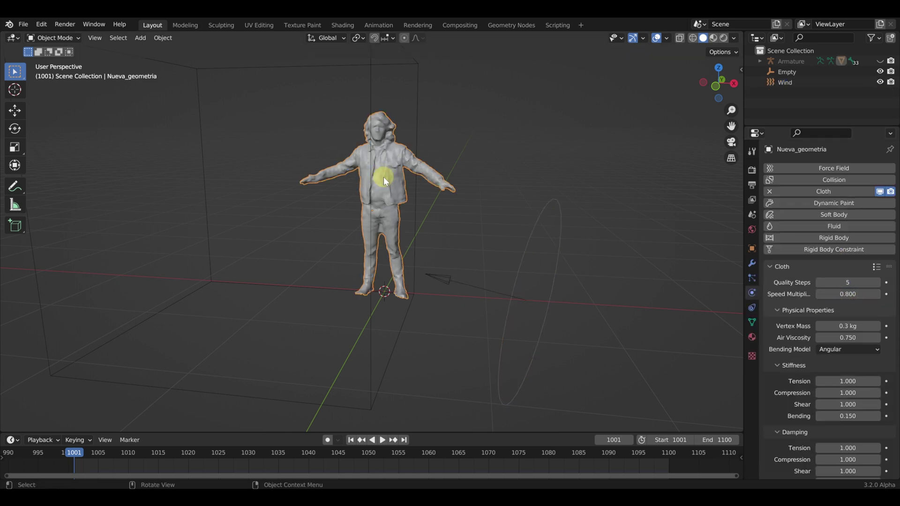
scroll(797, 398, down, 1)
scroll(797, 398, down, 1)
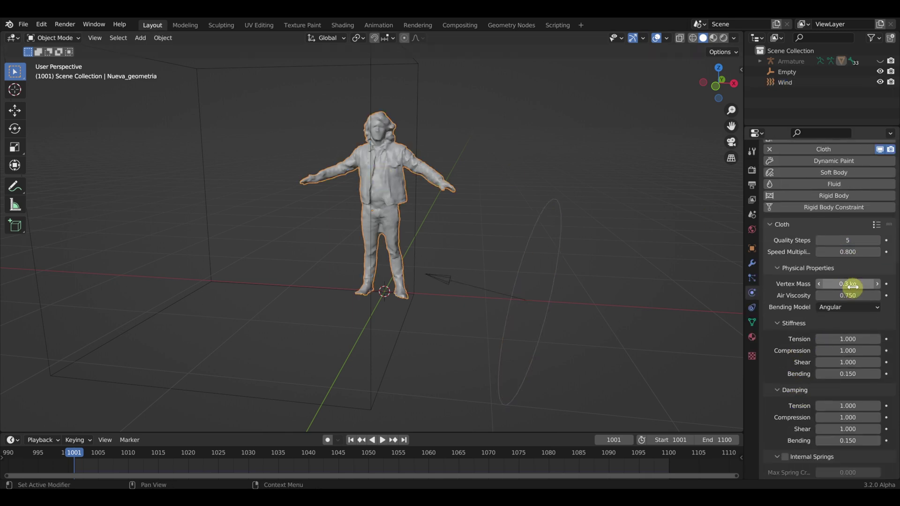
double_click(852, 284)
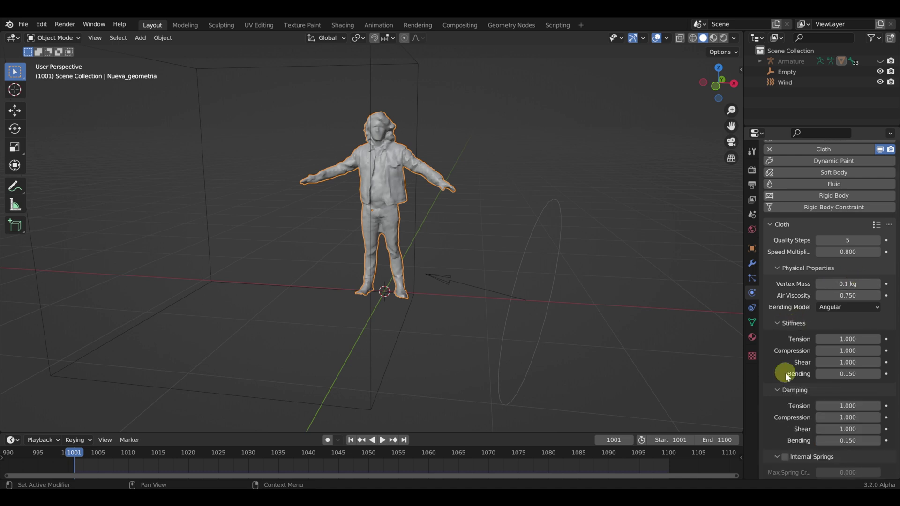
scroll(786, 373, down, 3)
scroll(786, 376, down, 9)
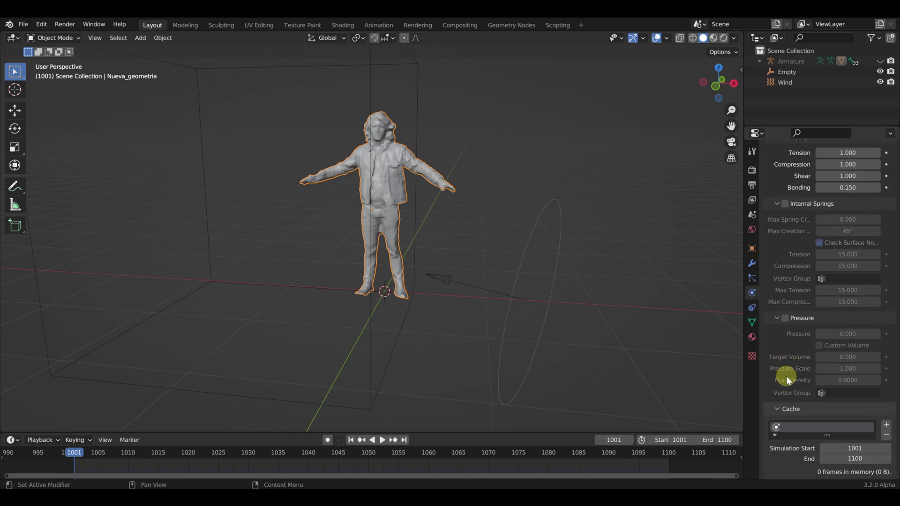
scroll(786, 376, down, 5)
click(799, 429)
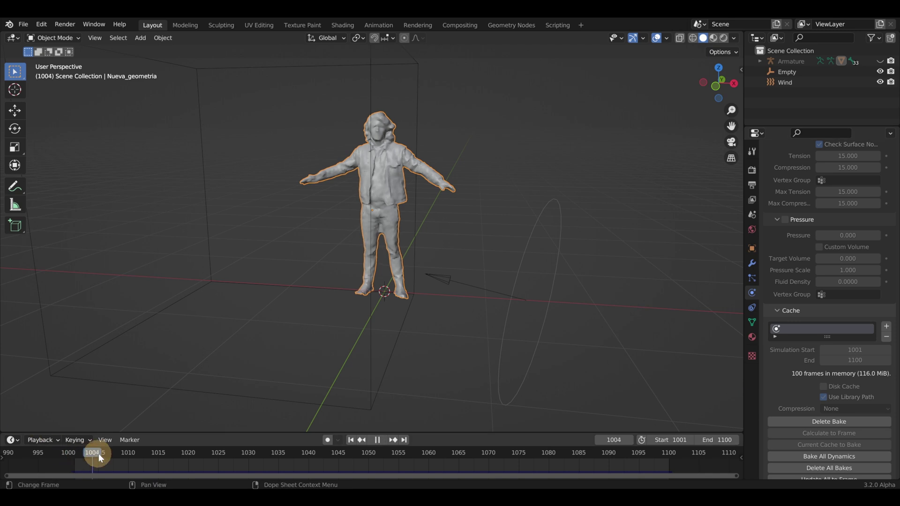
Step: Scrub the timeline to watch the body blow apart, then return to frame 1001
drag(100, 458, 328, 457)
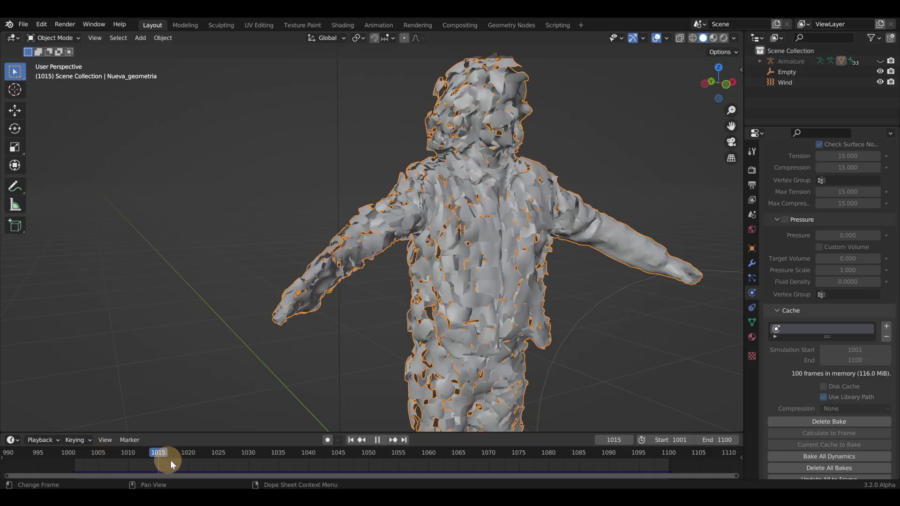
mouse_move(170, 460)
mouse_down()
mouse_move(409, 480)
mouse_move(557, 474)
mouse_move(294, 449)
mouse_up()
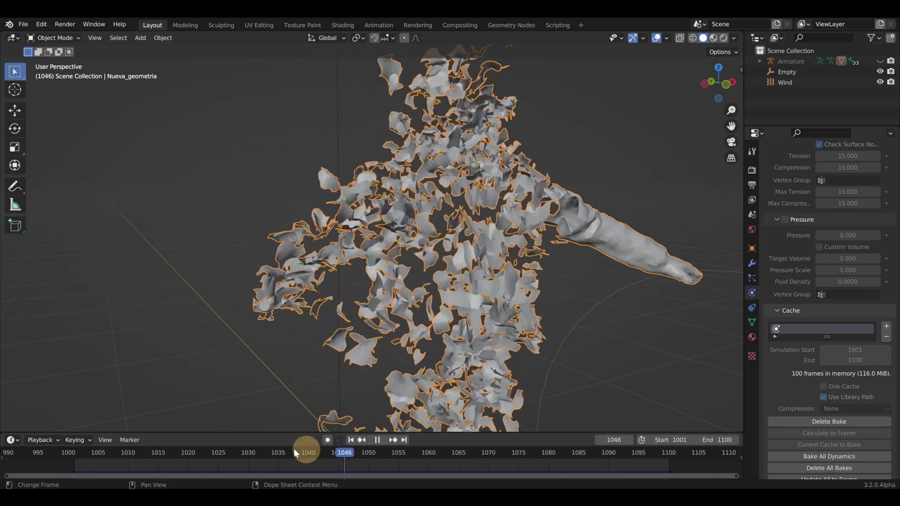
click(352, 440)
click(416, 241)
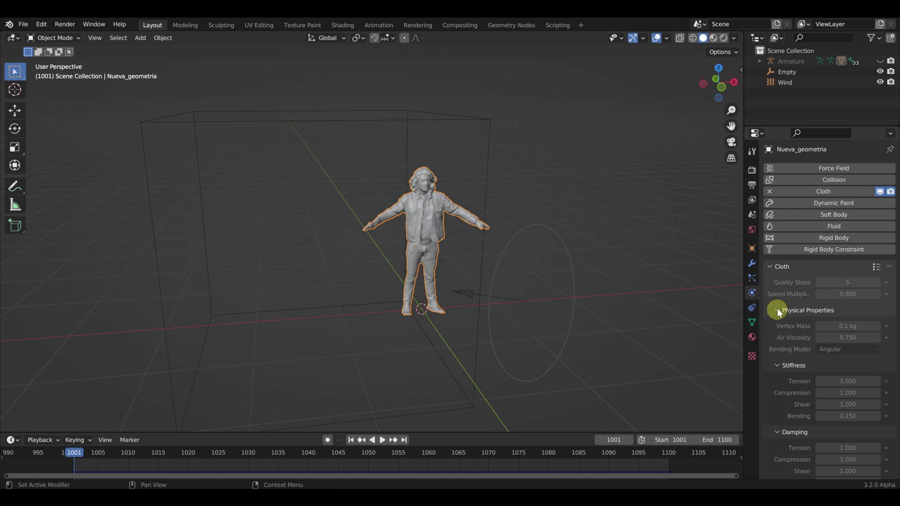
Step: Place the wireframe box left of the character and keyframe its location at frame 1001
scroll(787, 337, down, 10)
scroll(794, 377, down, 10)
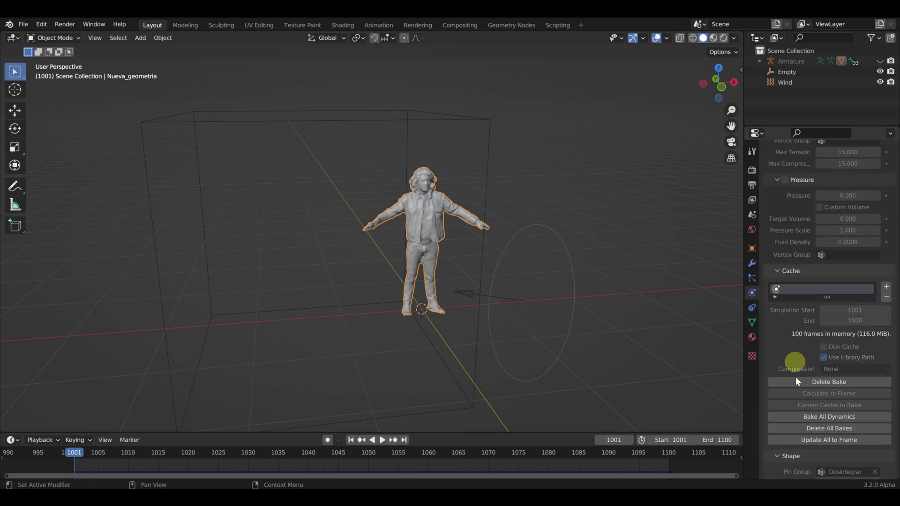
click(492, 161)
key(g)
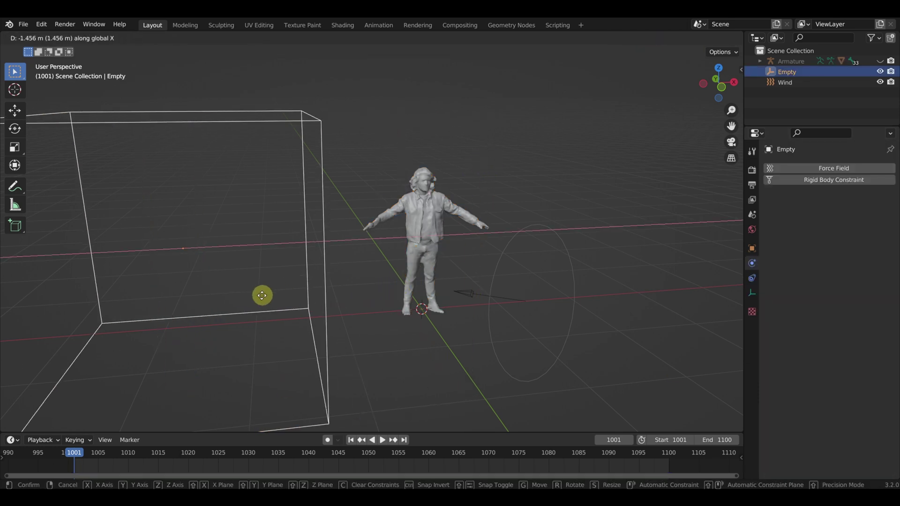
click(206, 297)
key(i)
click(215, 286)
Step: At frame 1050, move the box 2.129 m along X to enclose the character
drag(74, 453, 368, 452)
key(g)
key(x)
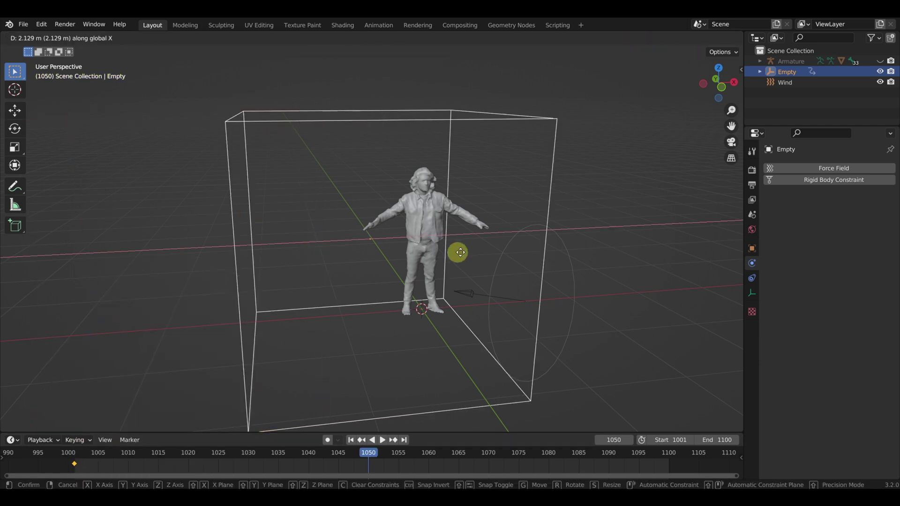
click(485, 238)
middle_drag(485, 238, 461, 234)
Step: Keyframe the box's location at frame 1050, then select the character at frame 1038
key(i)
click(441, 258)
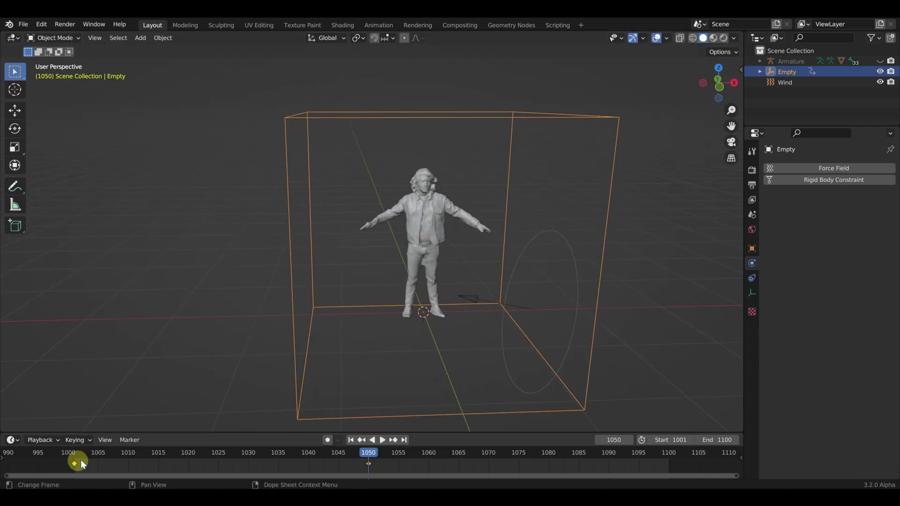
drag(76, 462, 296, 463)
click(425, 263)
Step: Loosen the cloth settings, setting stiffness tension and compression to 0.5
click(880, 191)
scroll(797, 324, down, 2)
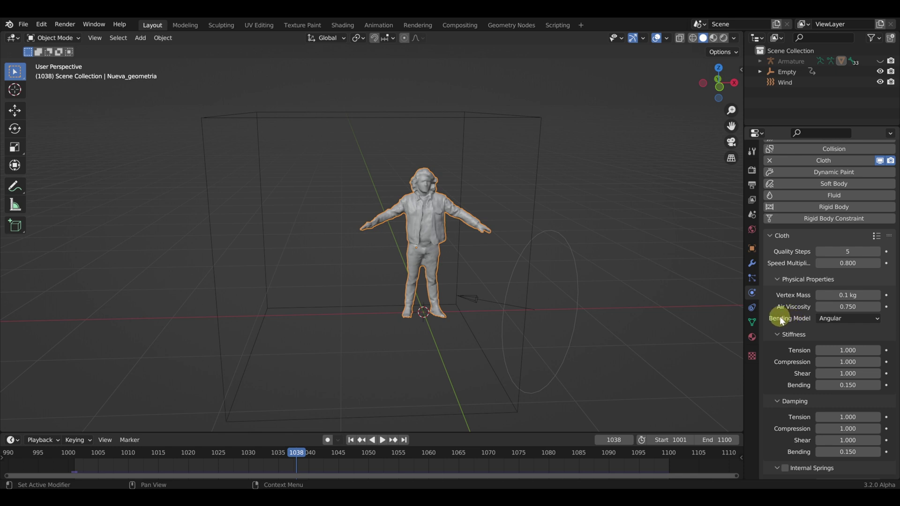
click(579, 273)
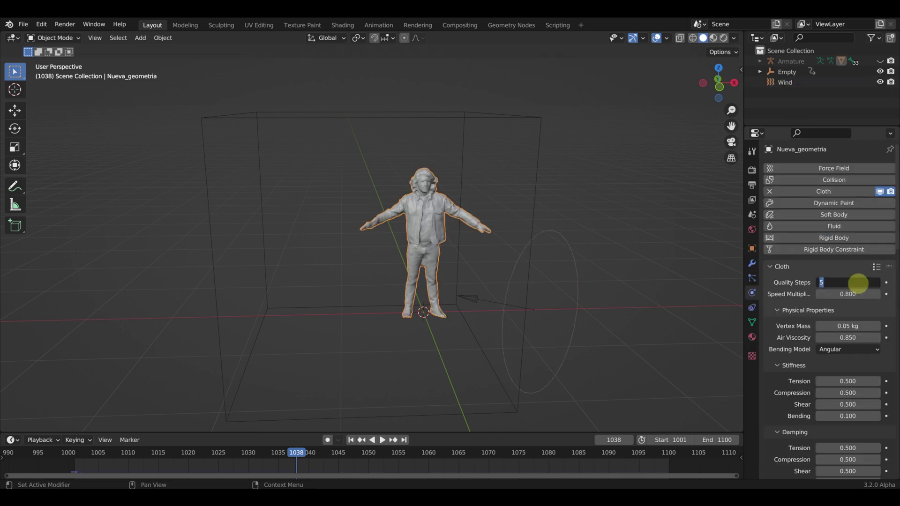
text(8)
key(Escape)
scroll(796, 323, down, 5)
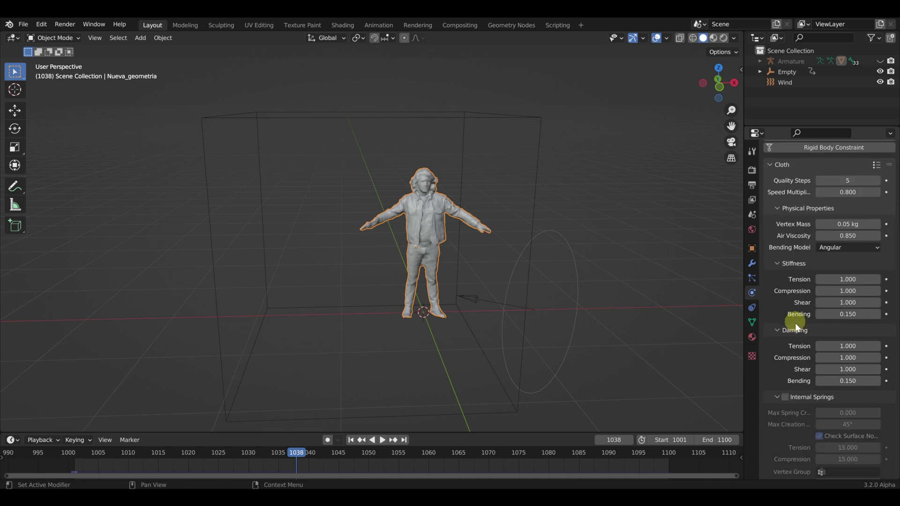
text(.5)
key(Tab)
text(.5)
key(Tab)
text(.5)
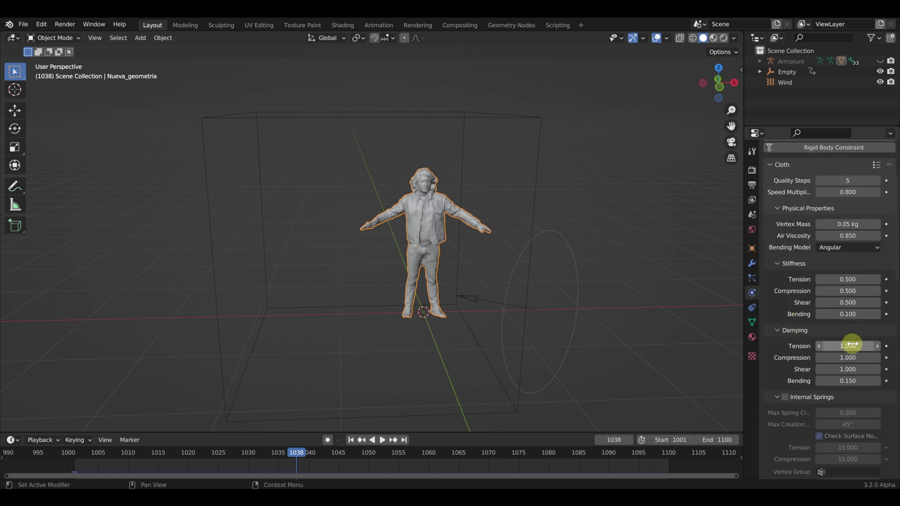
scroll(843, 374, down, 14)
scroll(825, 370, down, 4)
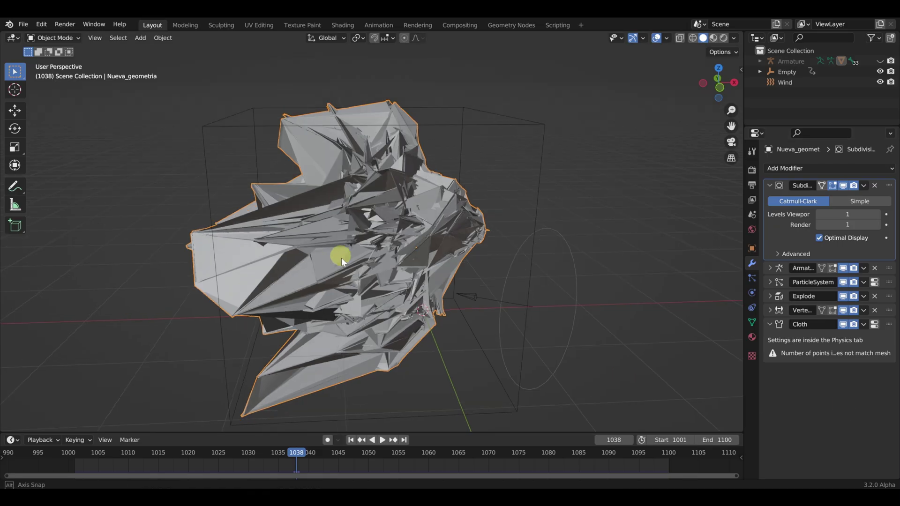
Step: Orbit around the shattered mesh and return to the cloth physics settings
mouse_move(341, 258)
middle_down()
mouse_move(287, 246)
mouse_move(446, 252)
mouse_move(327, 246)
mouse_move(356, 253)
middle_up()
click(874, 324)
scroll(773, 211, down, 5)
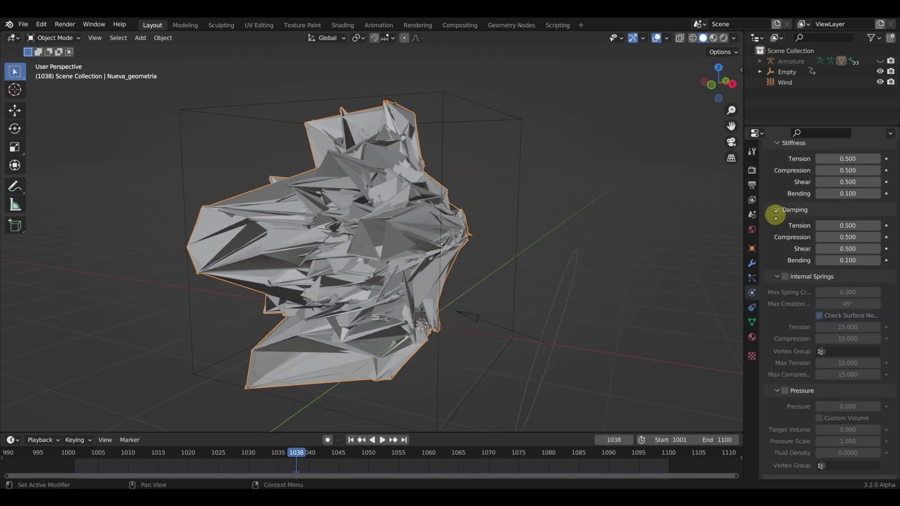
scroll(797, 364, down, 5)
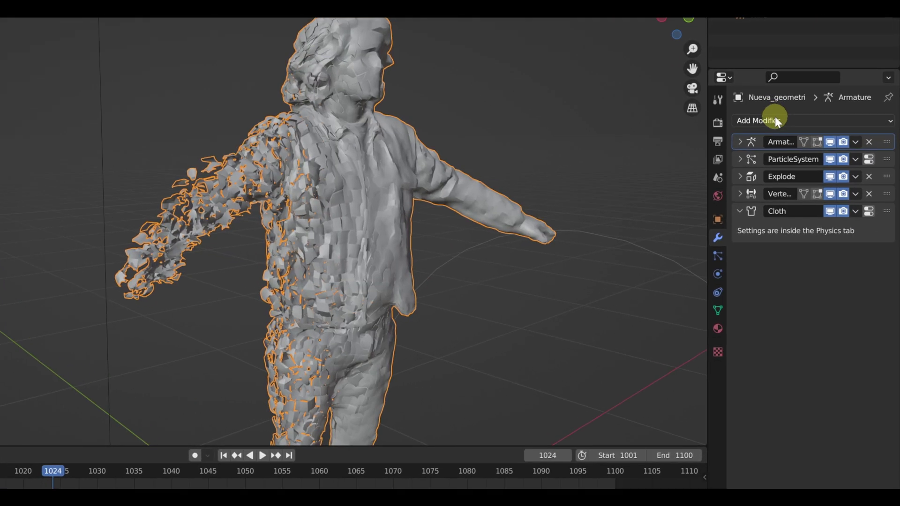
Step: Add a Smooth modifier on the inverted Desintegrar group with factor 3.495, checked at frame 1072
click(773, 117)
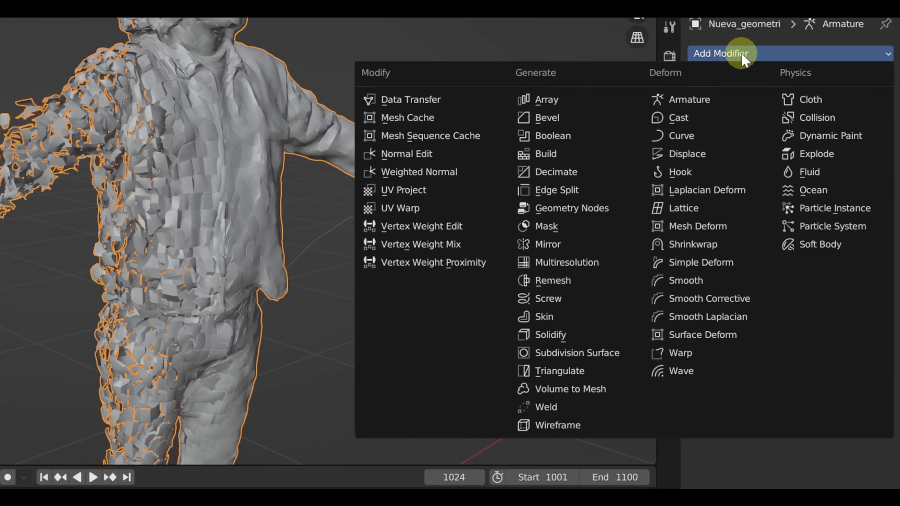
click(715, 274)
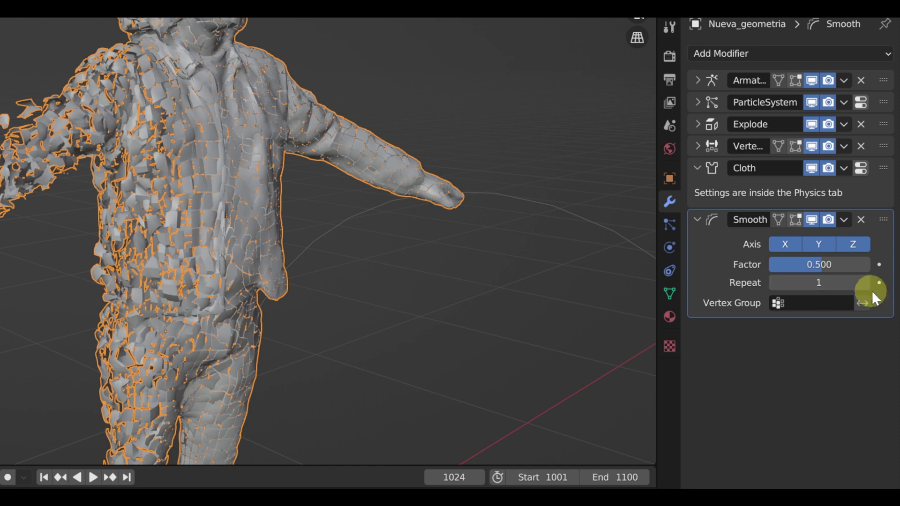
click(790, 305)
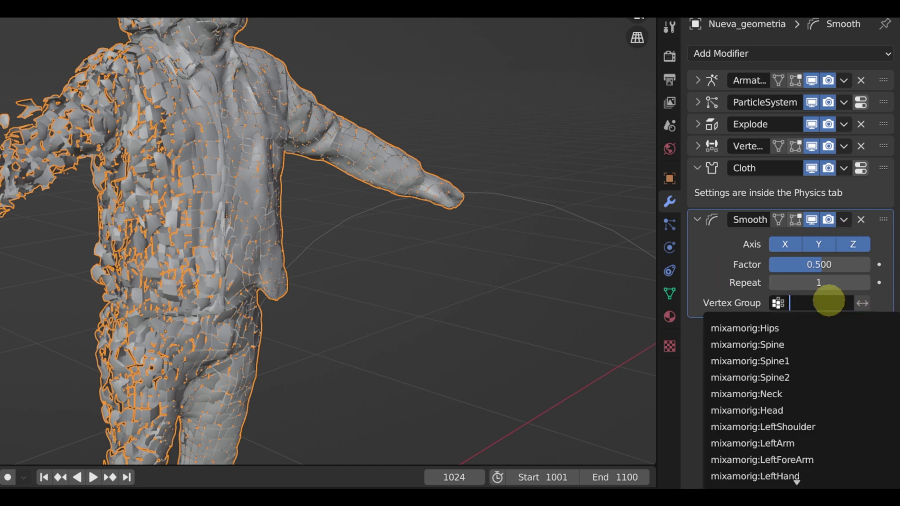
text(des)
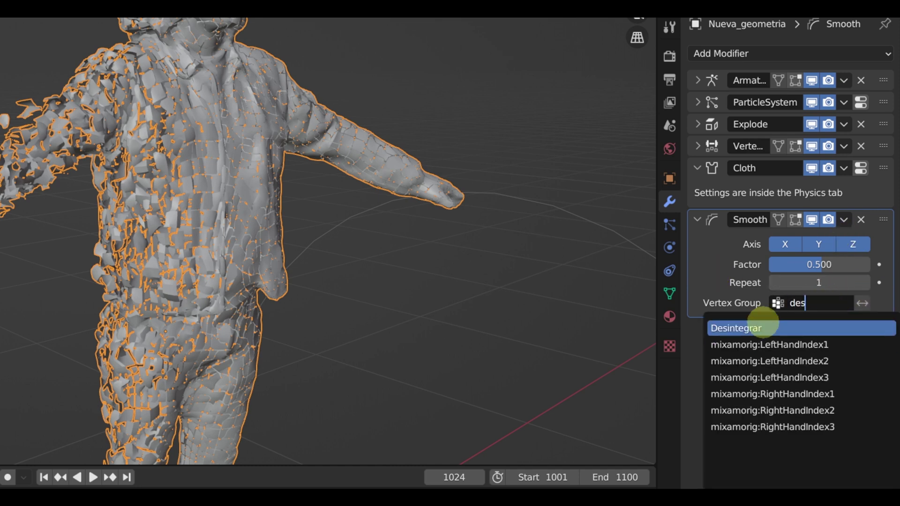
click(764, 323)
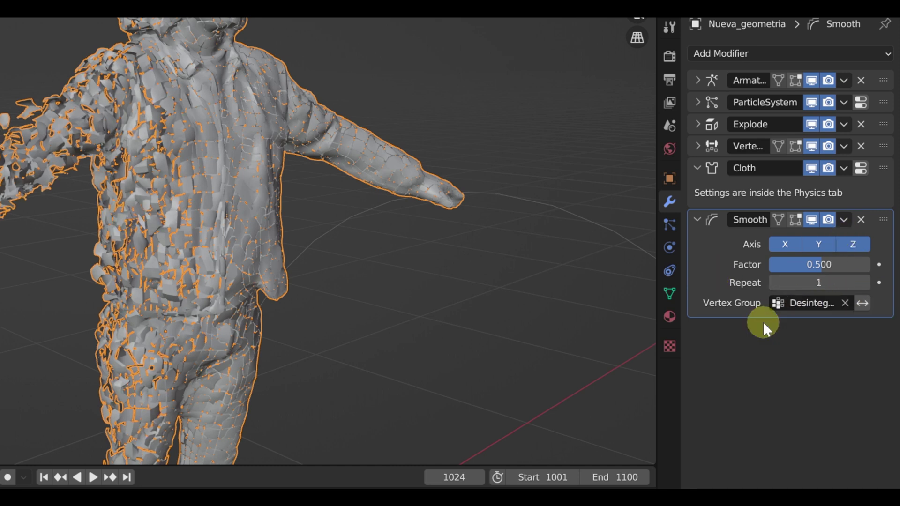
click(862, 303)
drag(813, 265, 824, 264)
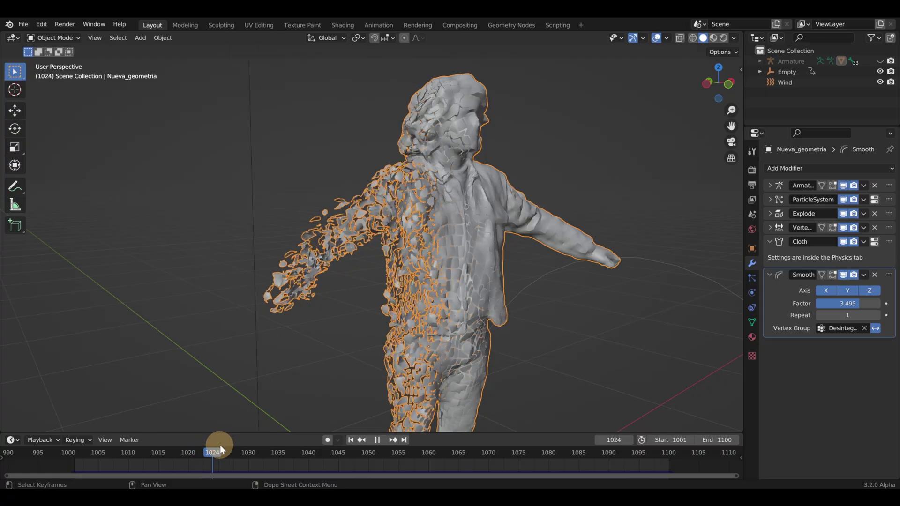
mouse_move(221, 445)
mouse_down()
mouse_move(357, 432)
mouse_move(535, 457)
mouse_move(369, 465)
mouse_move(140, 457)
mouse_up()
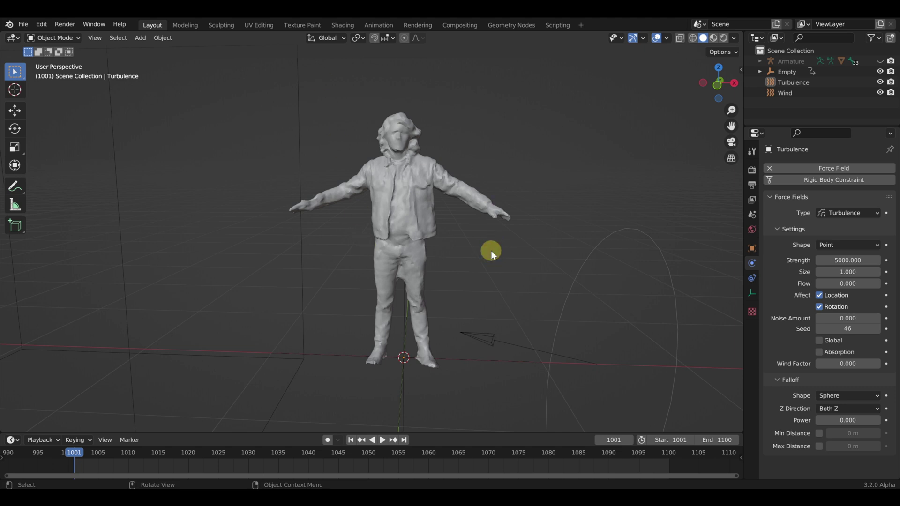
Step: Switch to Material Preview, set Emission Strength to 6, and scrub through the glowing dissolve
key(z)
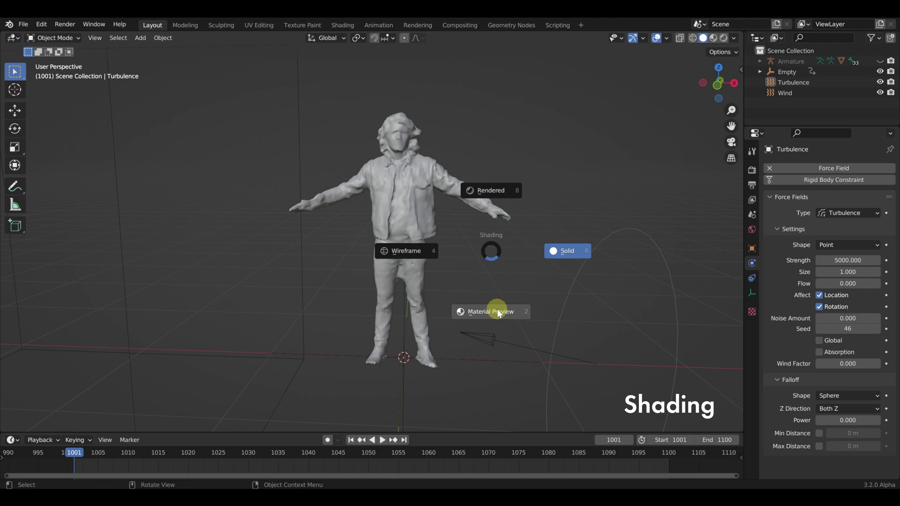
click(497, 310)
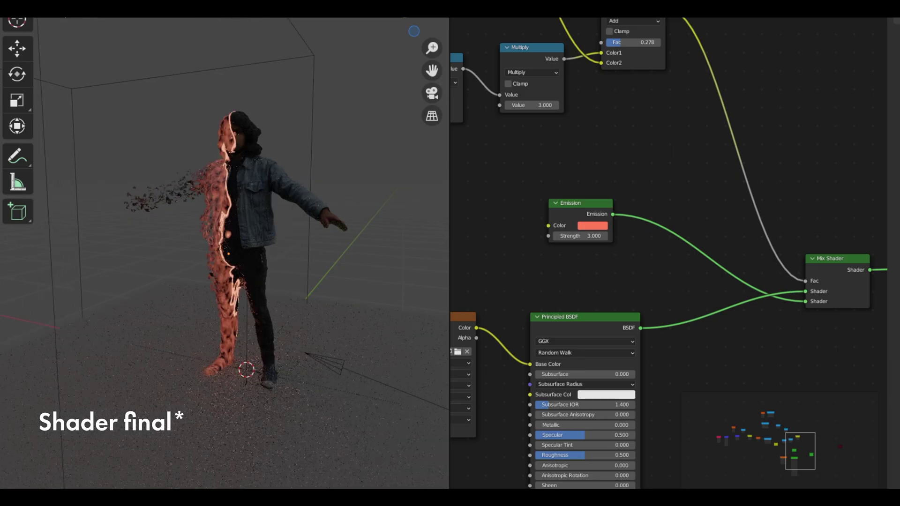
click(591, 235)
click(666, 271)
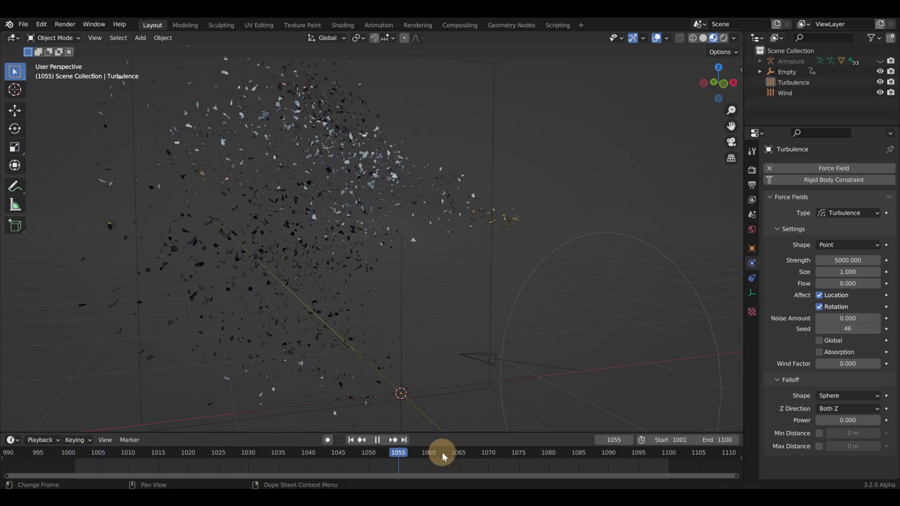
mouse_move(443, 457)
mouse_down()
mouse_move(309, 452)
mouse_move(195, 461)
mouse_move(603, 445)
mouse_move(402, 442)
mouse_move(170, 462)
mouse_up()
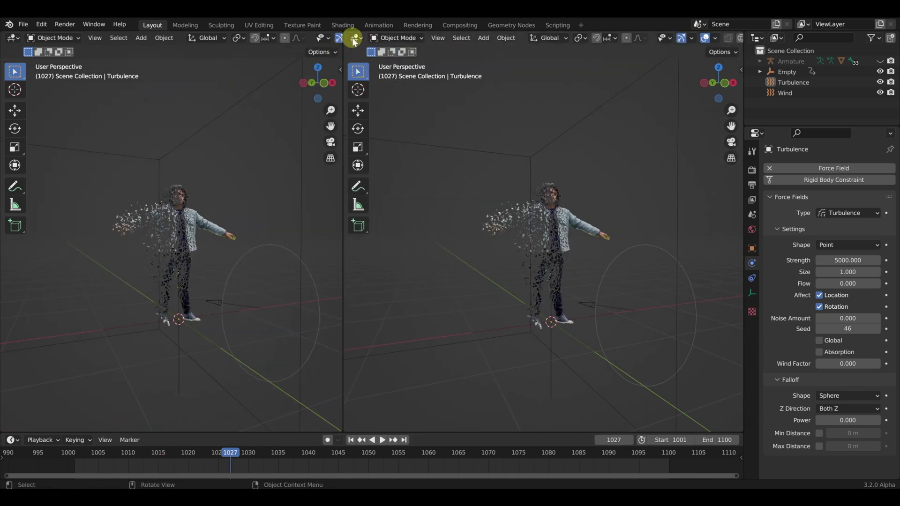
Step: Turn the second view into the Shader Editor showing the image texture and Emission nodes
click(356, 38)
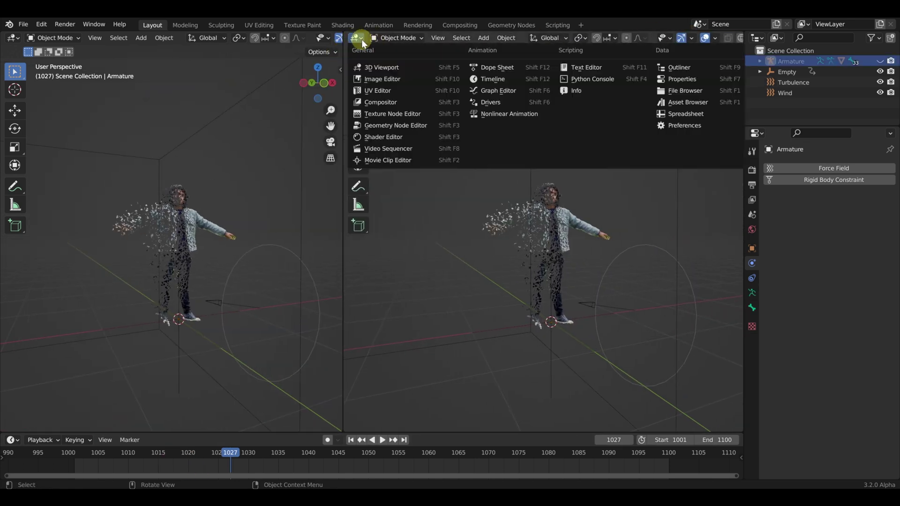
click(392, 139)
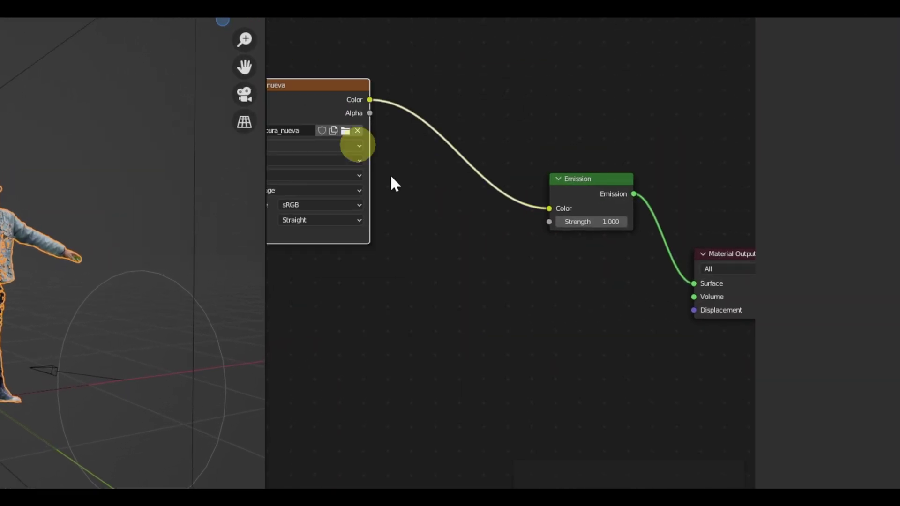
middle_drag(394, 183, 583, 247)
click(606, 172)
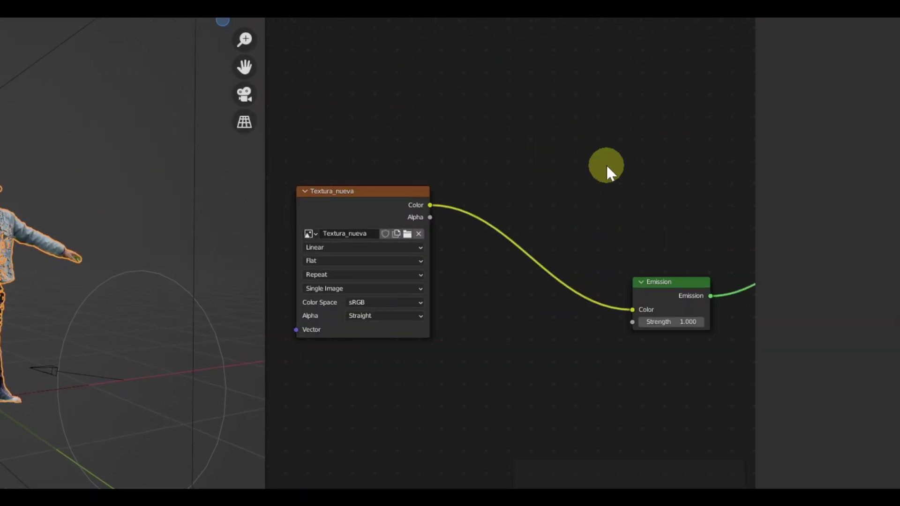
Step: Add a Principled BSDF node with the image texture Color linked to Base Color
key(shift+a)
click(482, 392)
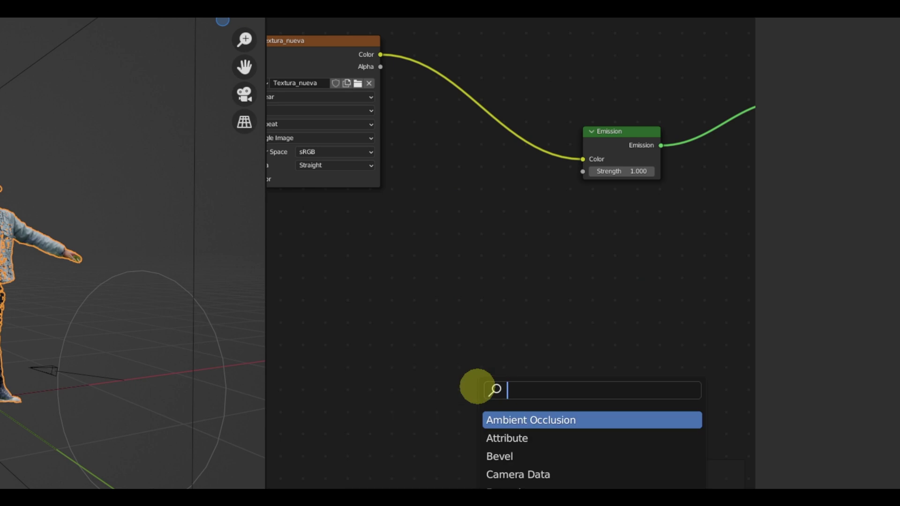
text(principle)
key(Return)
click(579, 263)
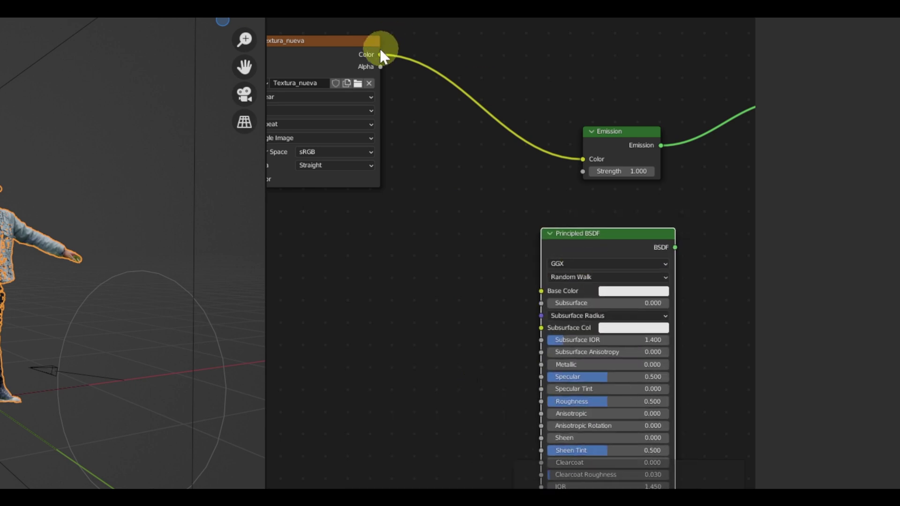
drag(379, 54, 538, 282)
middle_drag(538, 191, 437, 290)
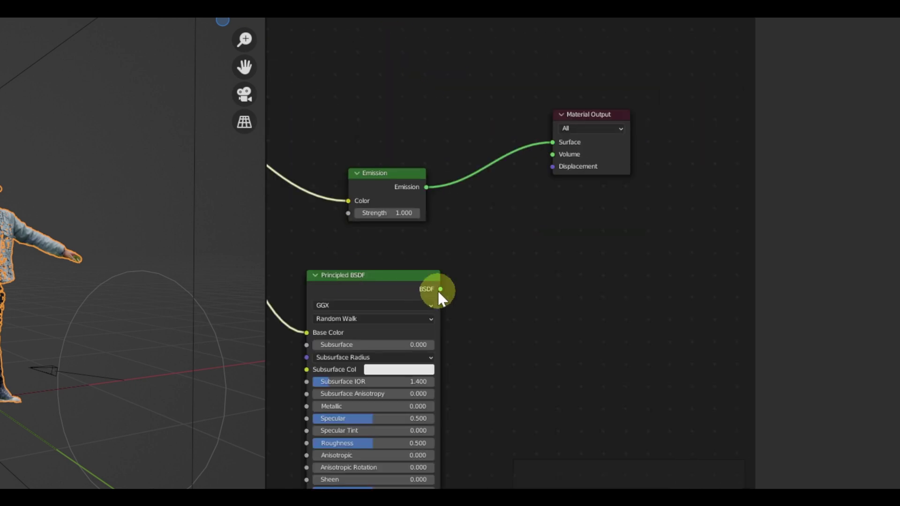
Step: Add a Gradient Texture node
key(shift+a)
click(532, 188)
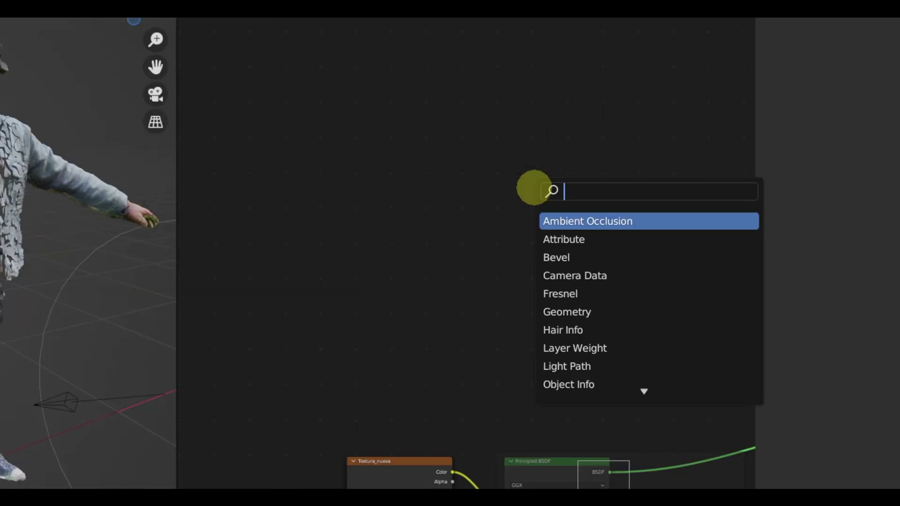
text(gradie)
click(595, 222)
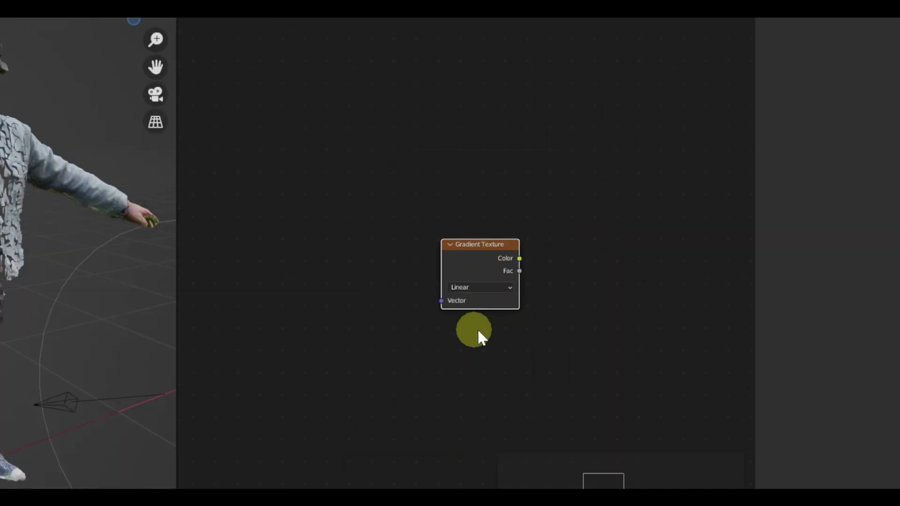
Step: Add a Mapping node left of the gradient and a Texture Coordinate node left of Mapping
key(shift+a)
click(600, 238)
text(m)
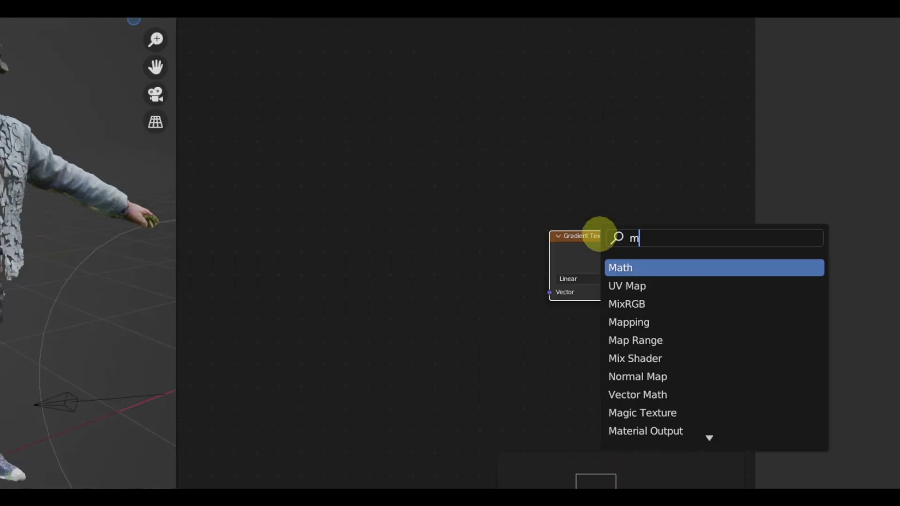
text(app)
key(Return)
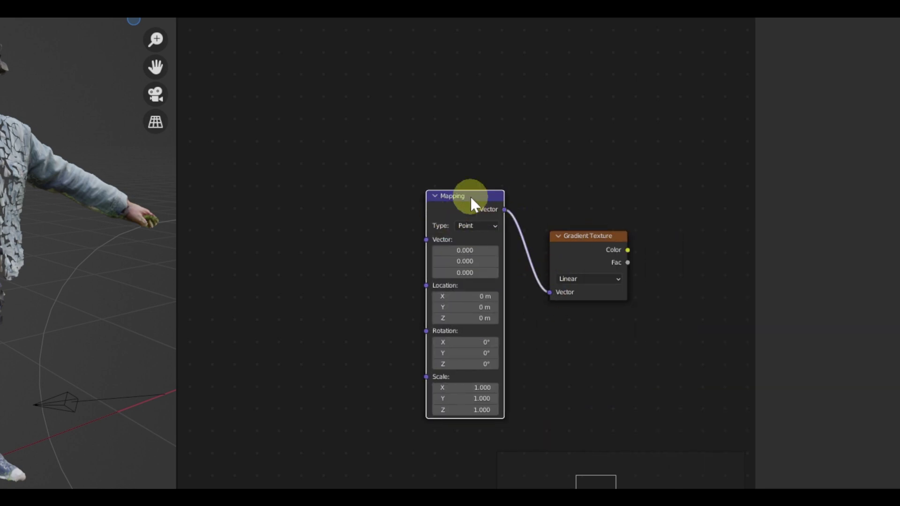
click(471, 195)
key(shift+a)
text(coo)
key(Return)
click(244, 187)
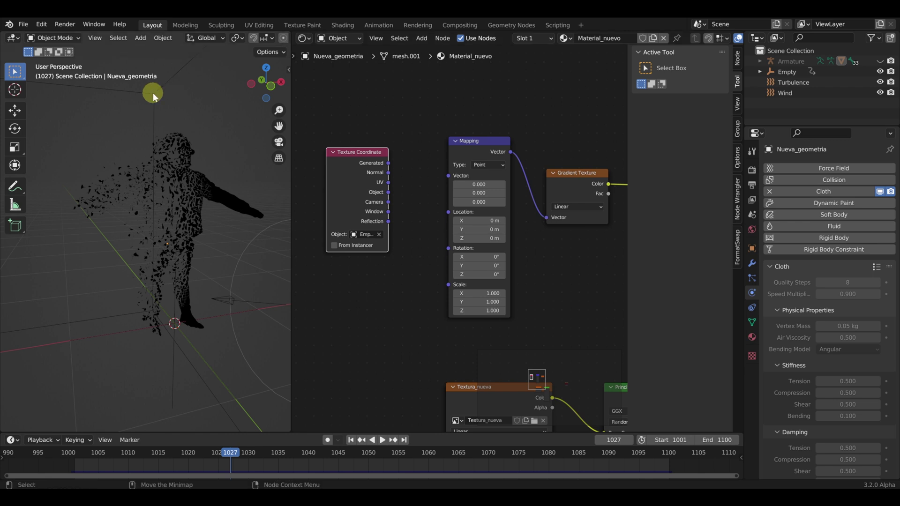
Step: Feed Texture Coordinate Object into the Mapping Vector and move the Empty to shift the gradient
drag(448, 177, 449, 176)
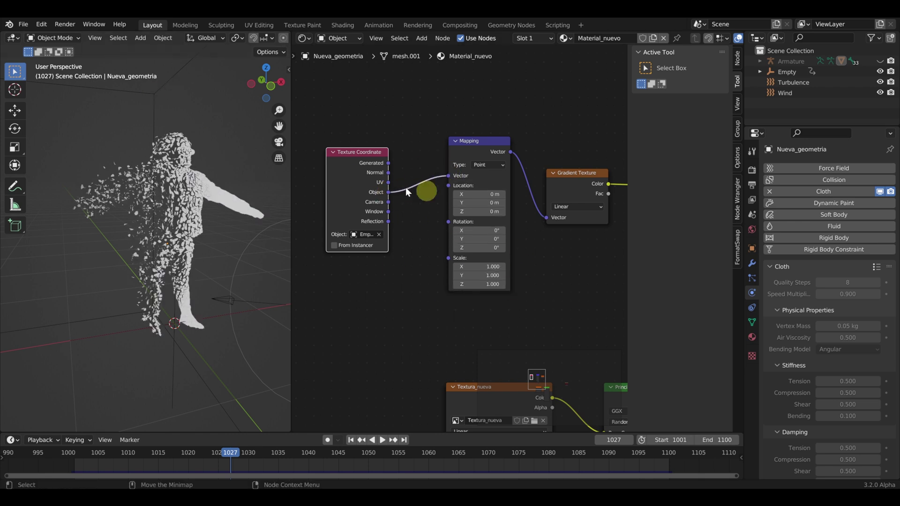
click(168, 185)
key(g)
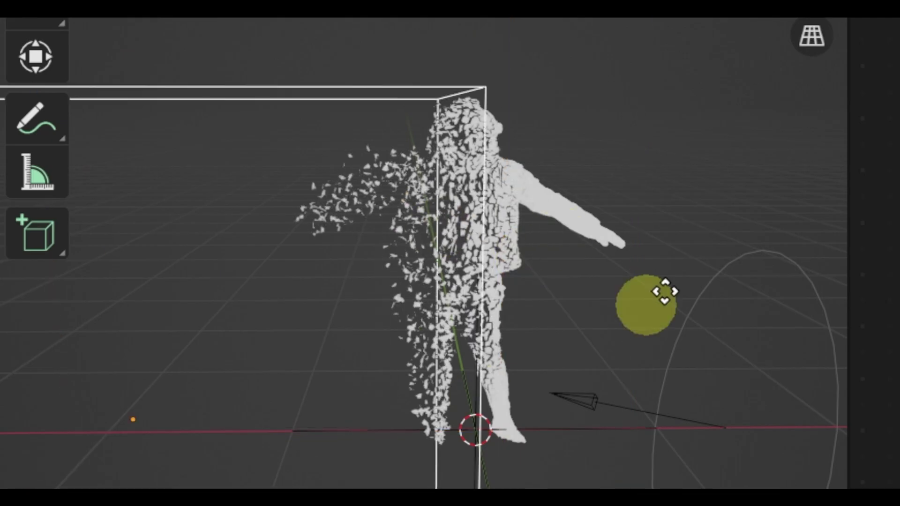
Step: Add a ColorRamp after the Gradient Texture and slide its black stop right to split the figure
drag(459, 178, 469, 164)
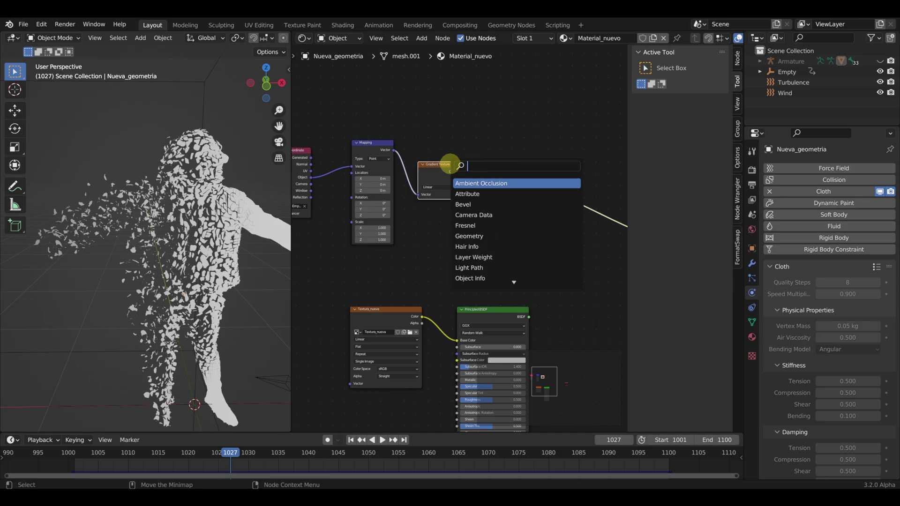
text(ramp)
key(Return)
click(498, 192)
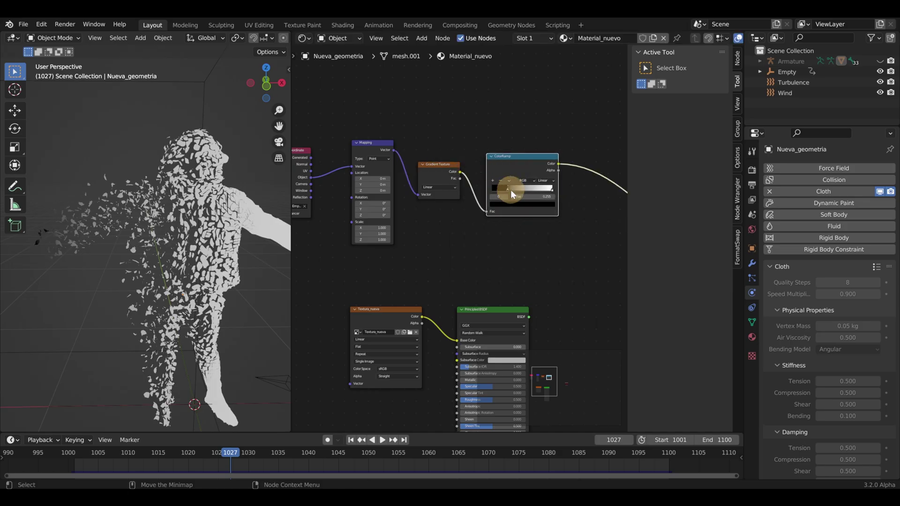
drag(511, 189, 549, 194)
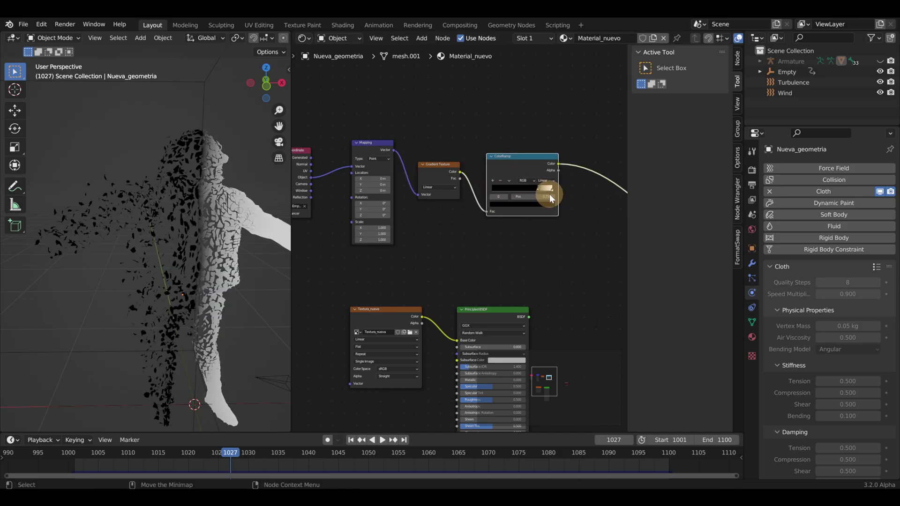
middle_drag(231, 207, 216, 236)
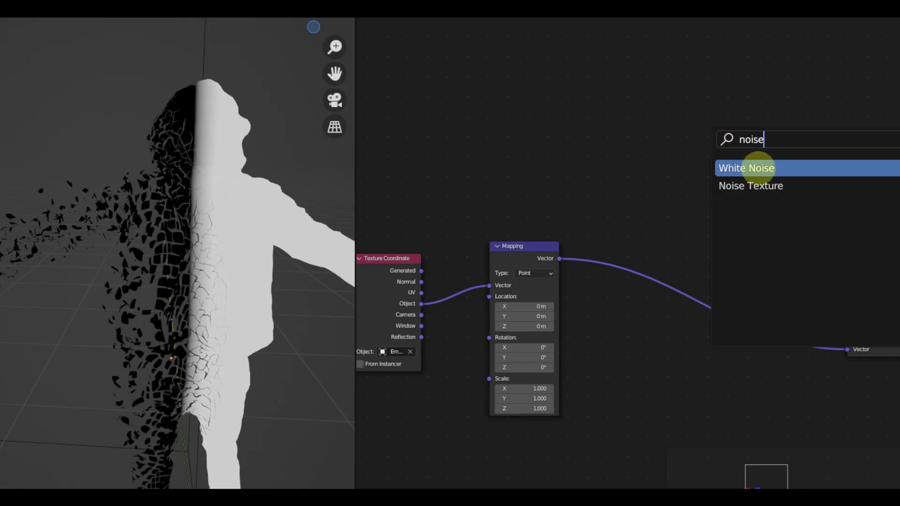
Step: Add a Noise Texture and a Mix node between Mapping and Gradient, fed by the noise
click(751, 186)
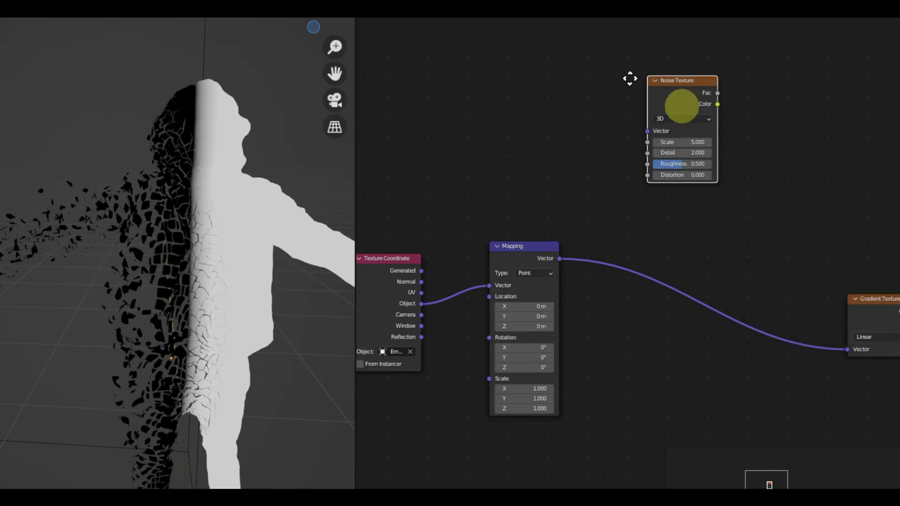
click(570, 43)
key(shift+a)
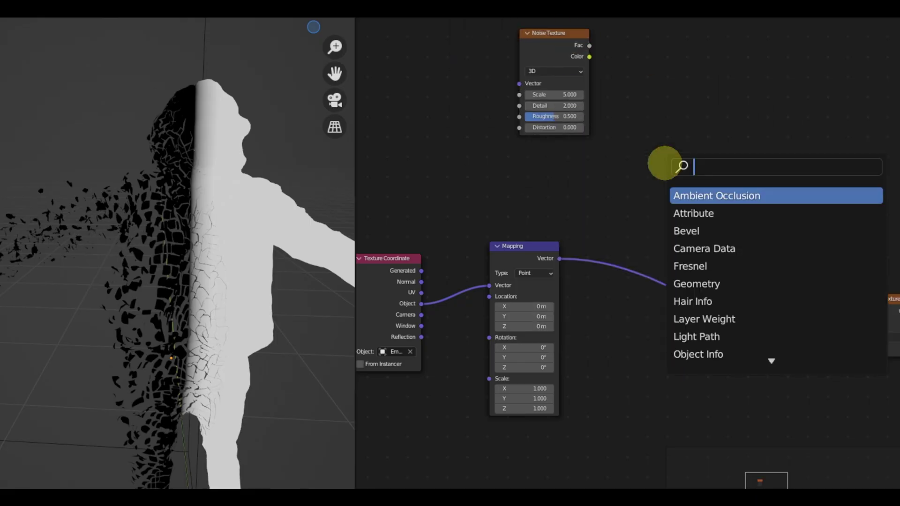
text(mix)
click(733, 195)
drag(759, 174, 736, 219)
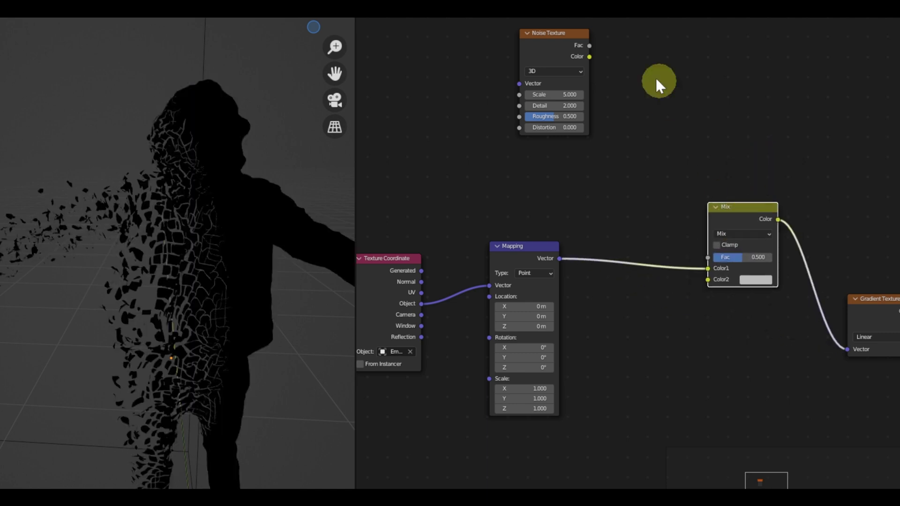
drag(589, 45, 661, 75)
key(Escape)
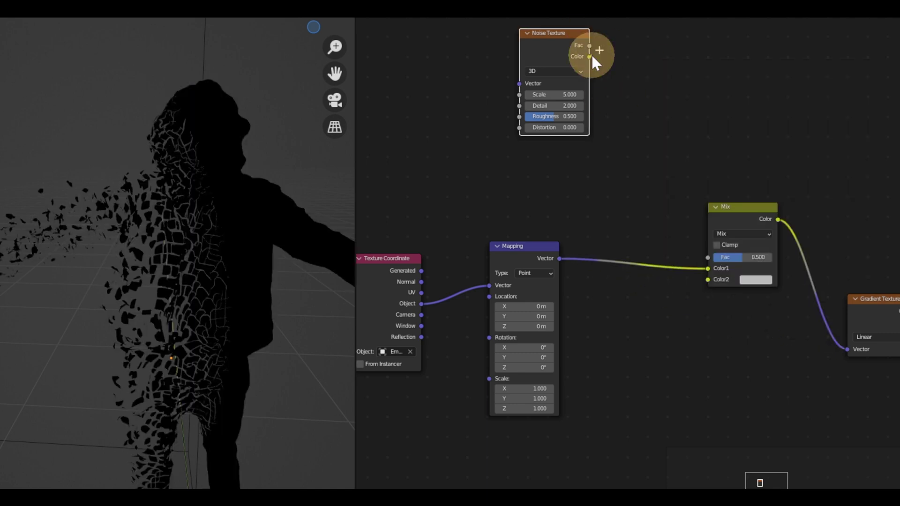
Step: Set the Mix blend mode to Add with a factor of about 0.28
click(727, 234)
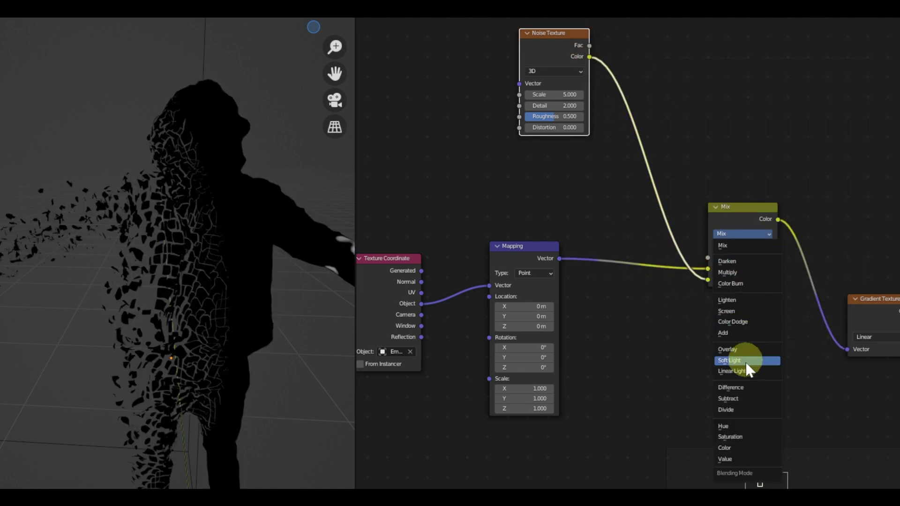
click(751, 333)
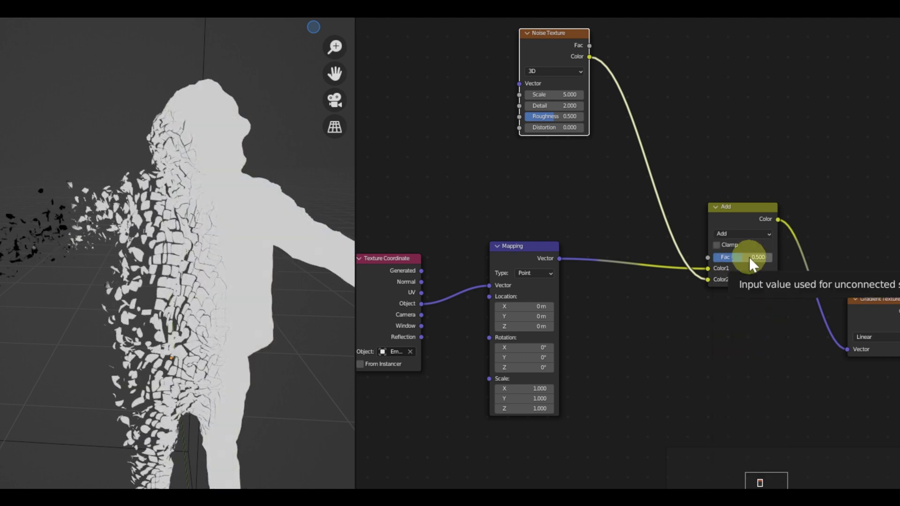
mouse_move(749, 257)
mouse_down()
mouse_move(726, 261)
mouse_move(732, 268)
mouse_move(725, 261)
mouse_up()
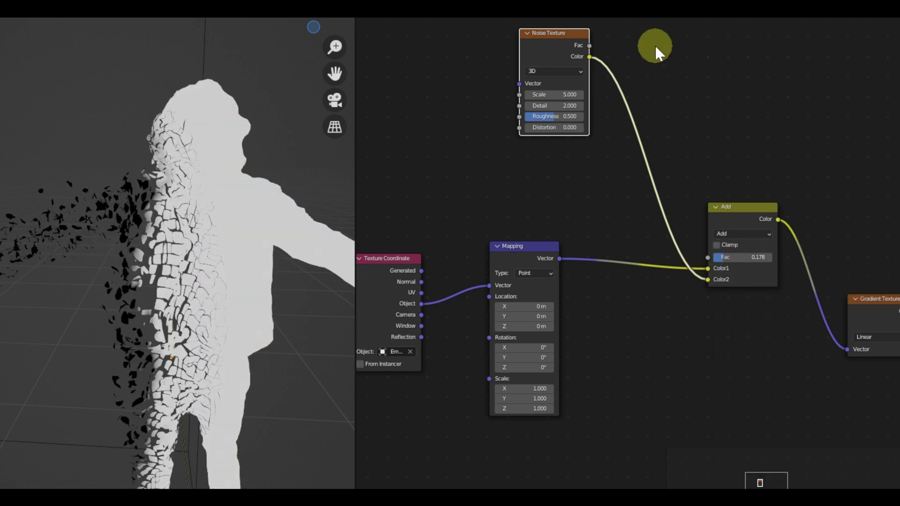
middle_drag(655, 47, 739, 104)
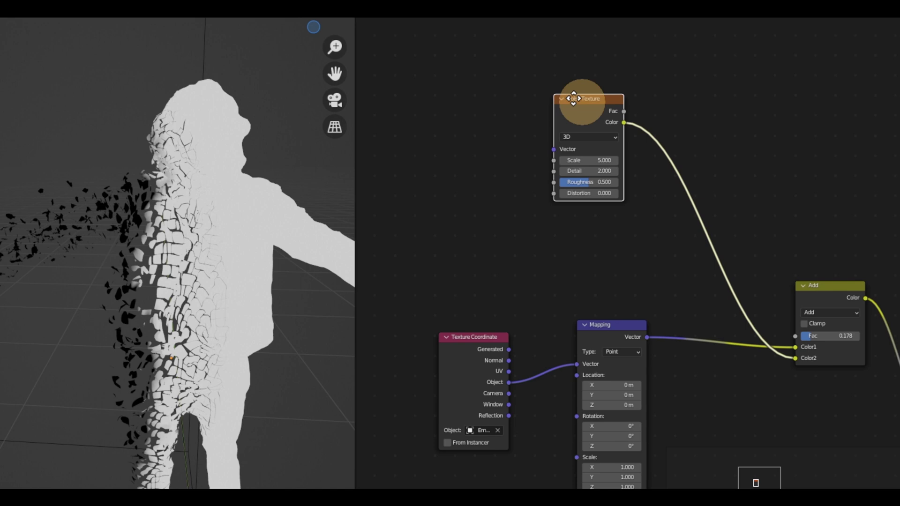
Step: Insert a Subtract 0.5 Math node on the noise link, mix factor 0.444, noise scale 9.2
click(739, 106)
click(686, 161)
click(670, 162)
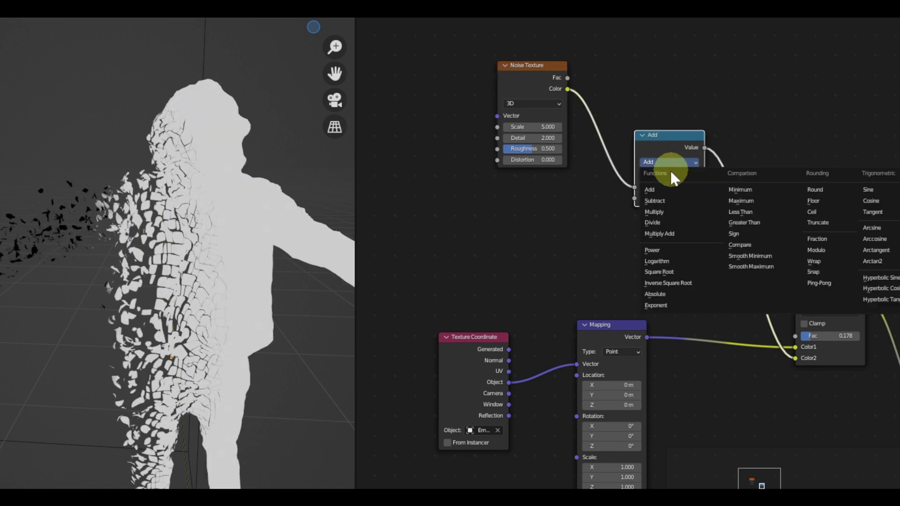
click(655, 201)
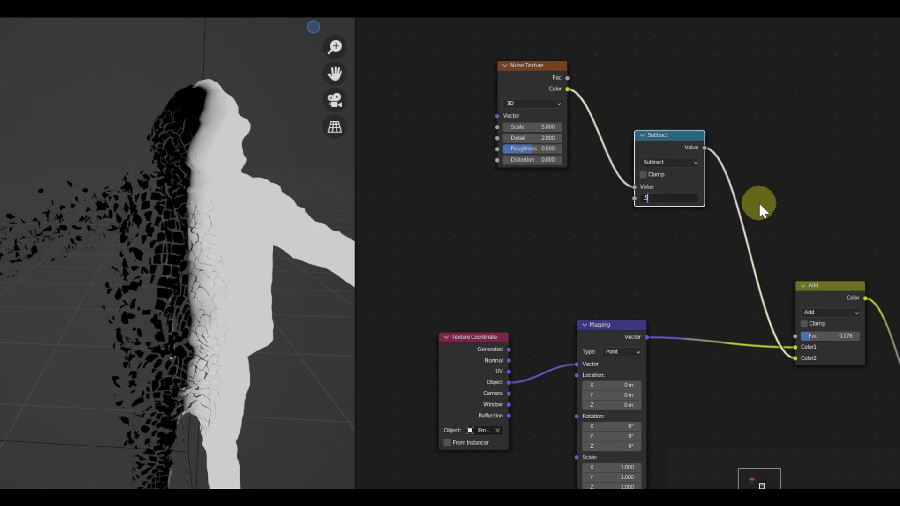
text(0.500)
drag(834, 336, 844, 336)
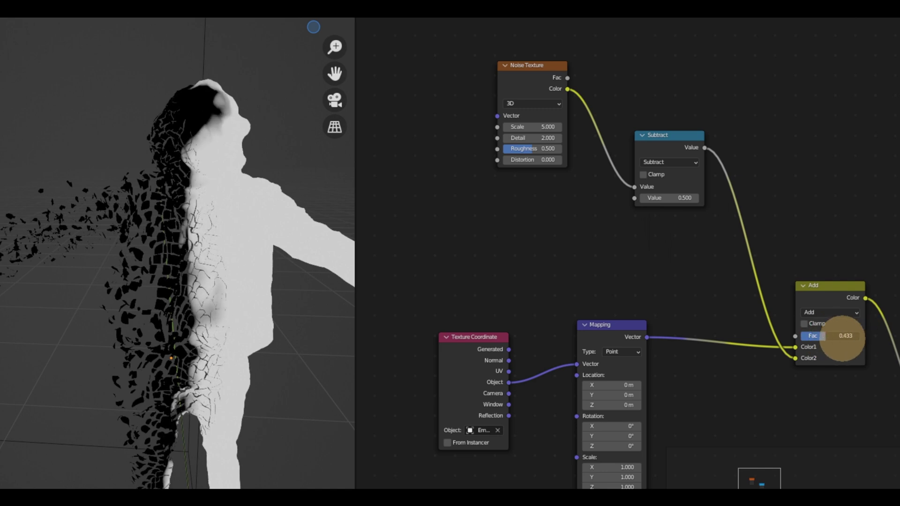
mouse_move(548, 127)
mouse_down()
mouse_move(562, 133)
mouse_move(533, 140)
mouse_move(528, 151)
mouse_up()
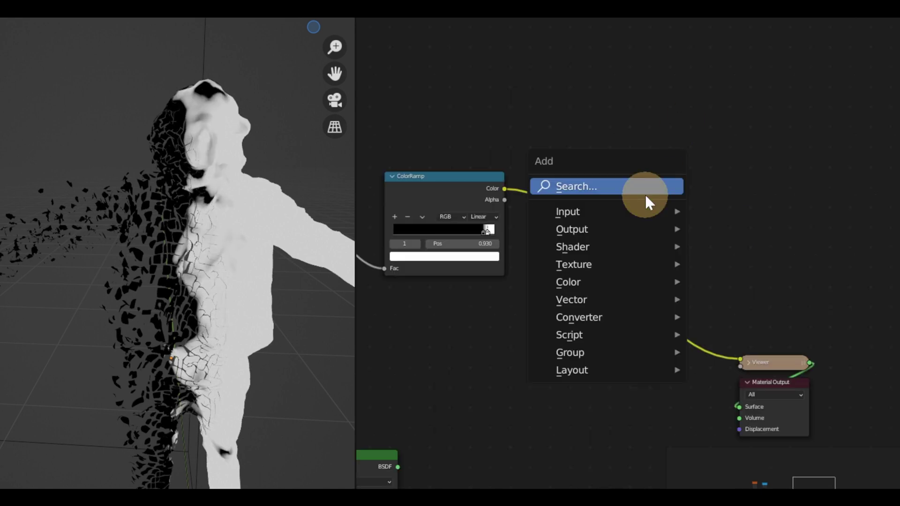
Step: Add a Math node after the ColorRamp and an Invert node fed by the ramp colour
text(math)
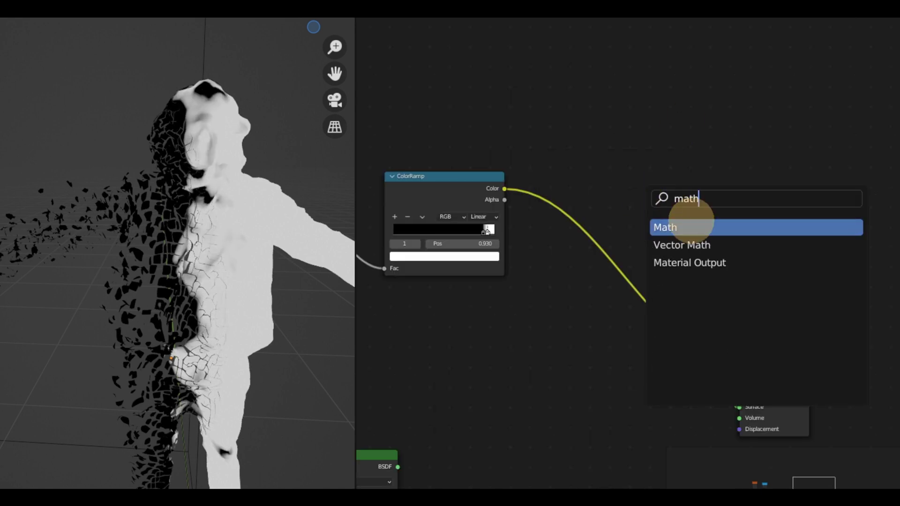
click(691, 228)
click(639, 224)
scroll(639, 225, up, 2)
key(shift+a)
text(in)
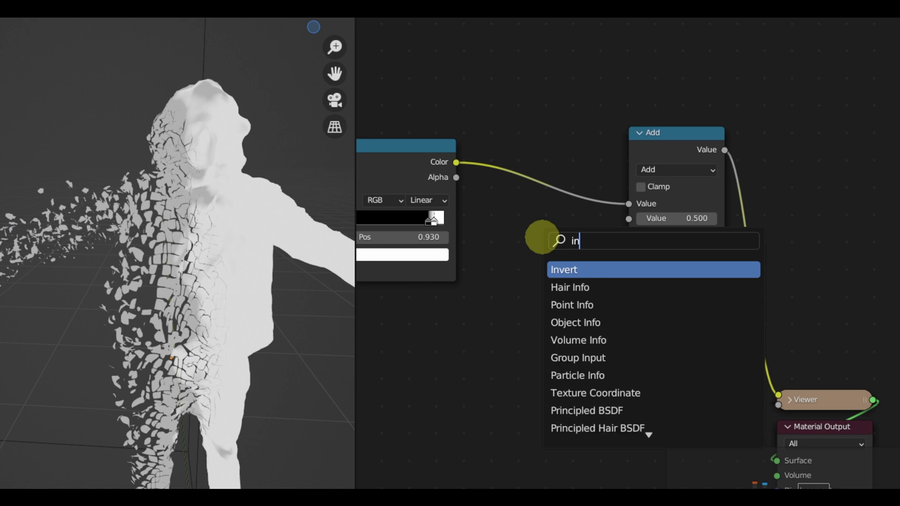
text(vert)
key(Return)
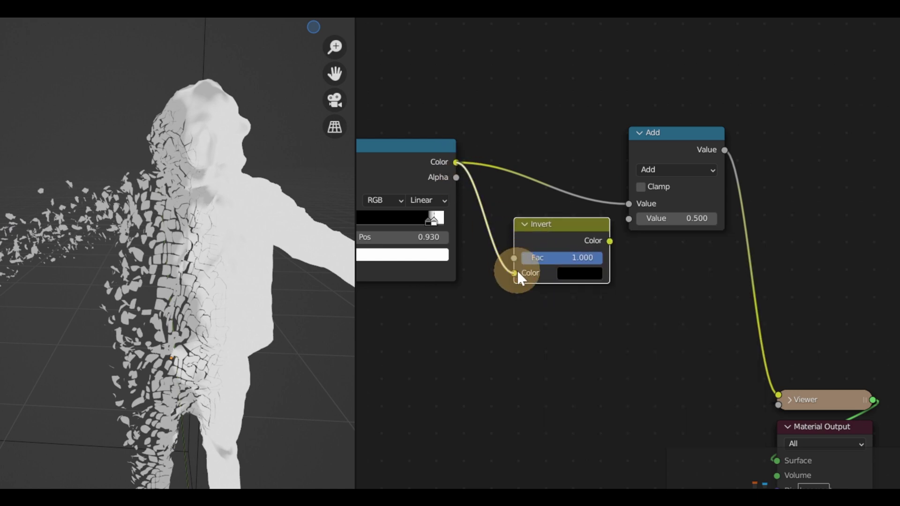
click(484, 272)
ctrl+shift+click(487, 234)
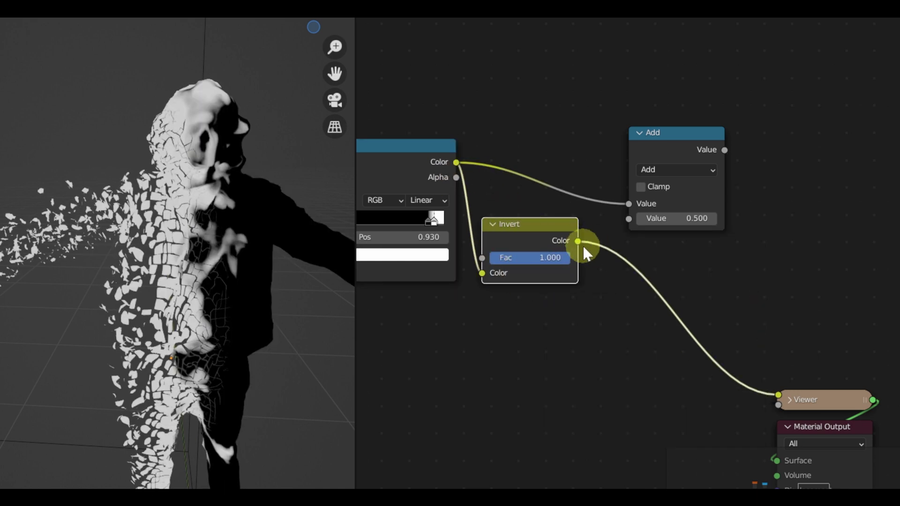
Step: Set the Math node operation to Minimum, previewing its output on the model
ctrl+shift+click(673, 145)
click(675, 170)
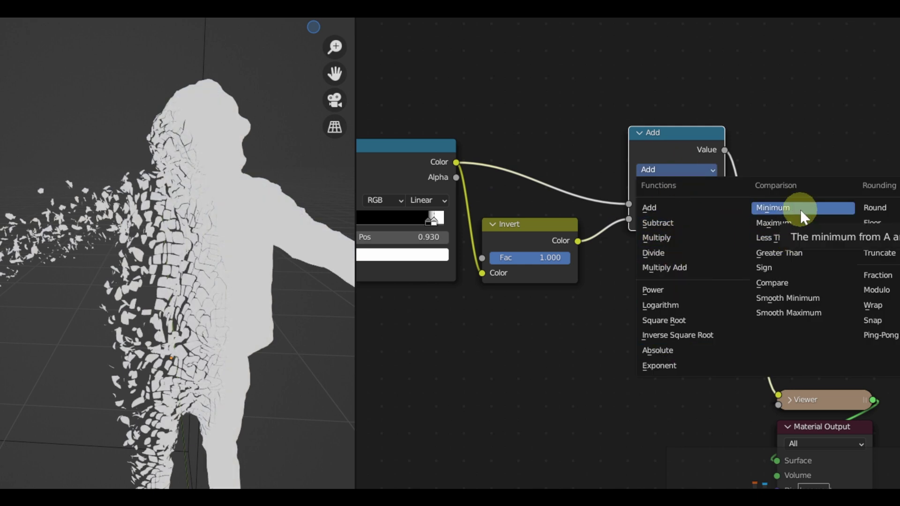
click(799, 222)
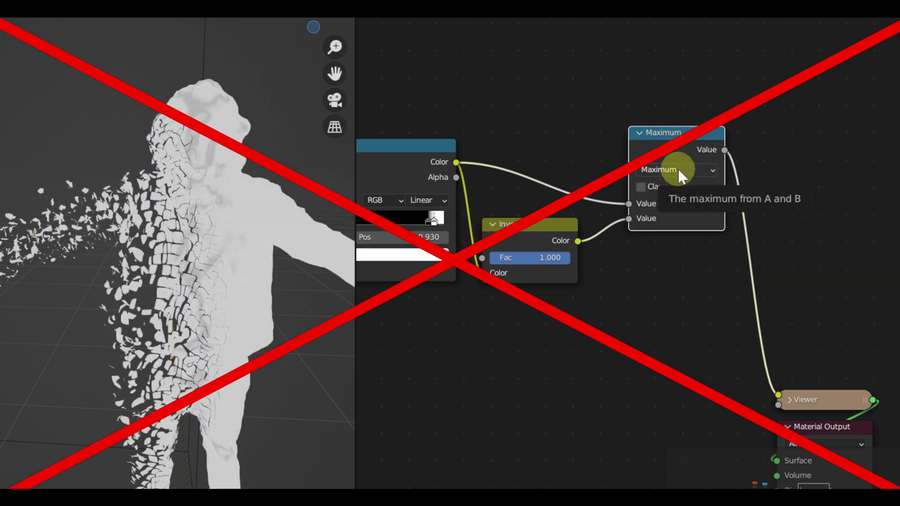
click(677, 169)
click(775, 205)
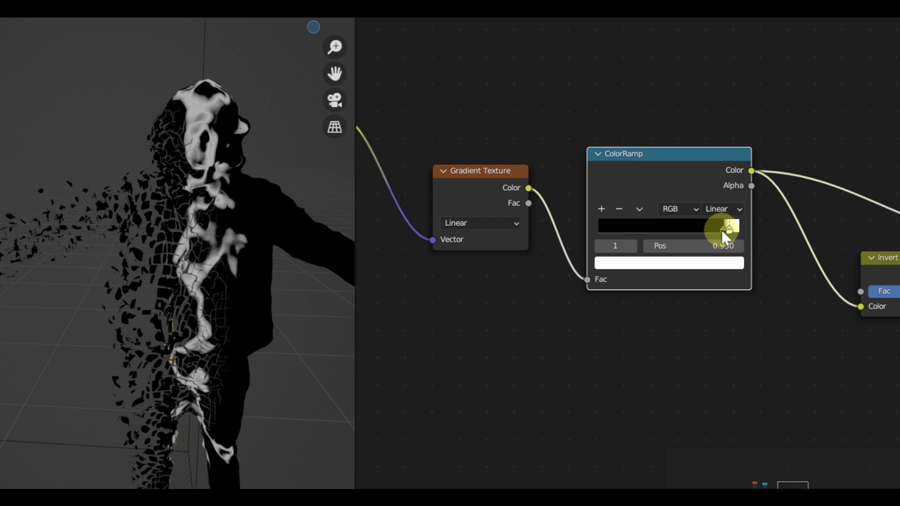
Step: Move the ramp's black stop to about 0.906, noise scale to 4.9, and Add factor to 0.267
drag(721, 229, 724, 242)
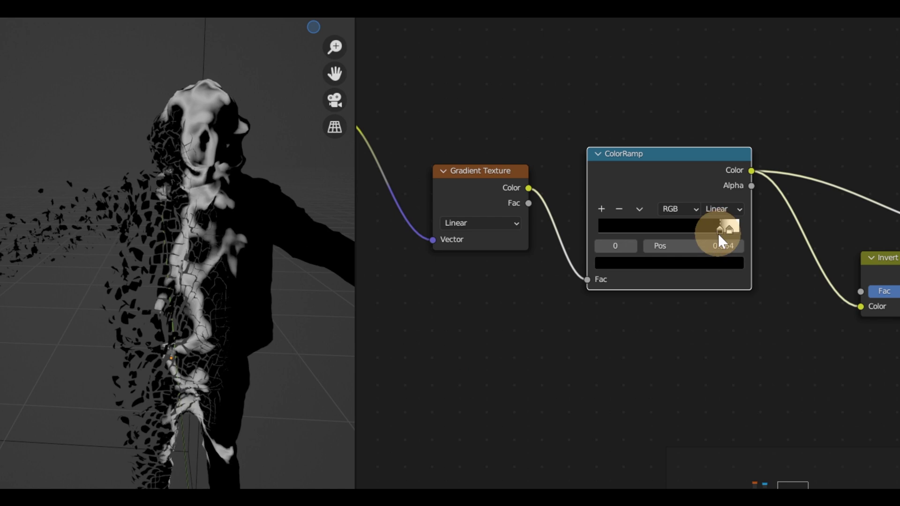
mouse_move(439, 177)
middle_down()
mouse_move(462, 195)
mouse_move(555, 215)
middle_up()
drag(558, 202, 533, 227)
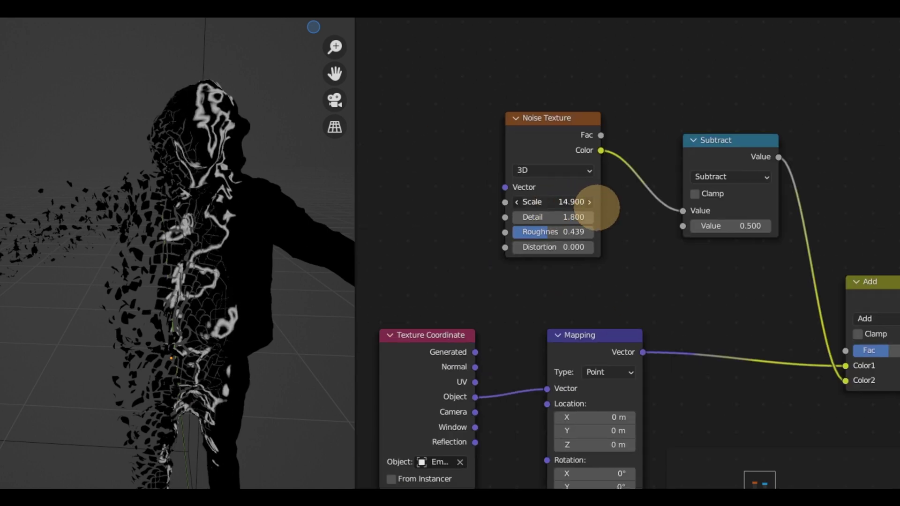
drag(711, 328, 683, 321)
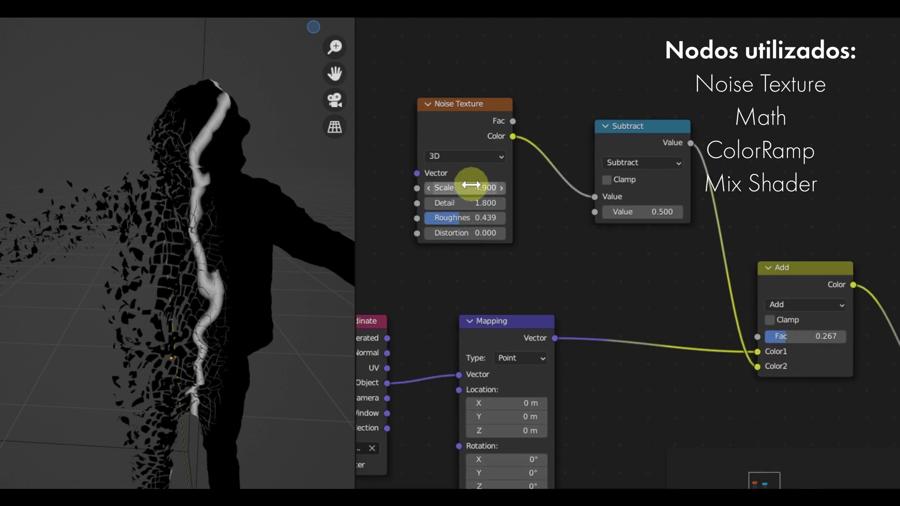
click(670, 300)
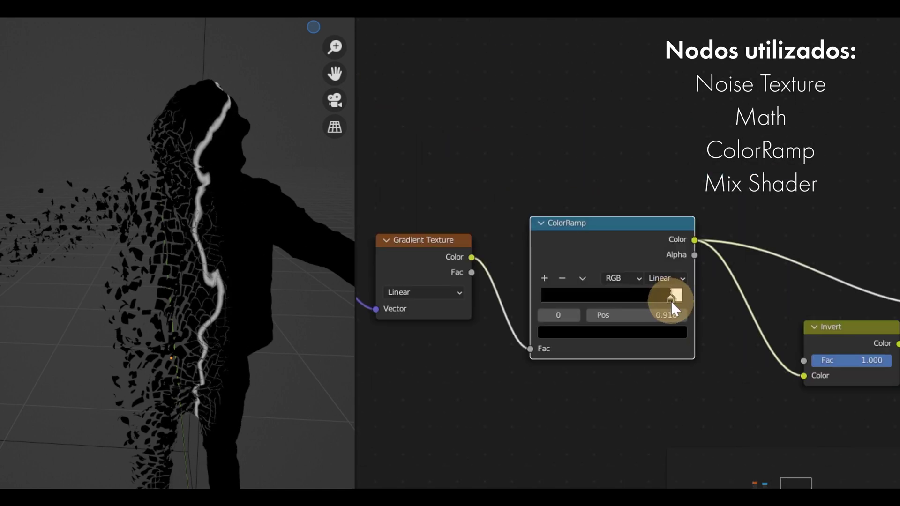
Step: Duplicate the ColorRamp and slide the copy's black stop to about 0.7, previewing the inverted mask
key(shift+d)
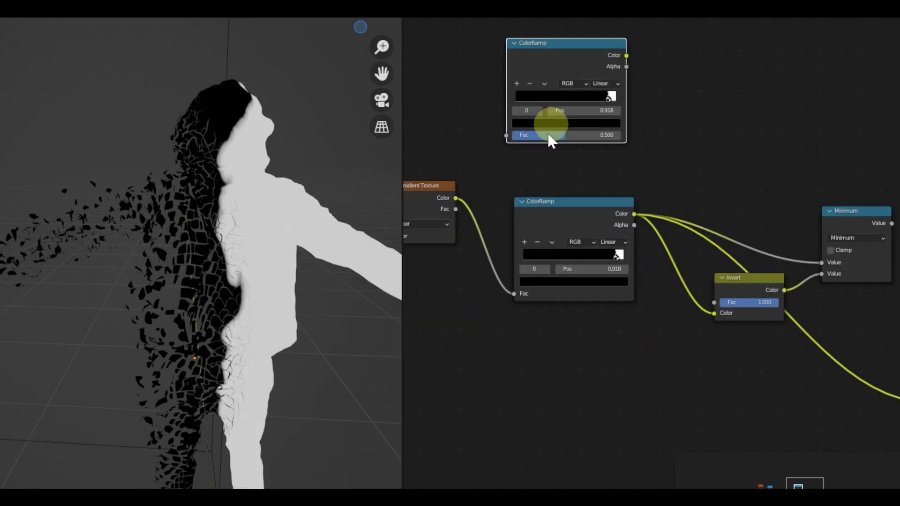
click(548, 136)
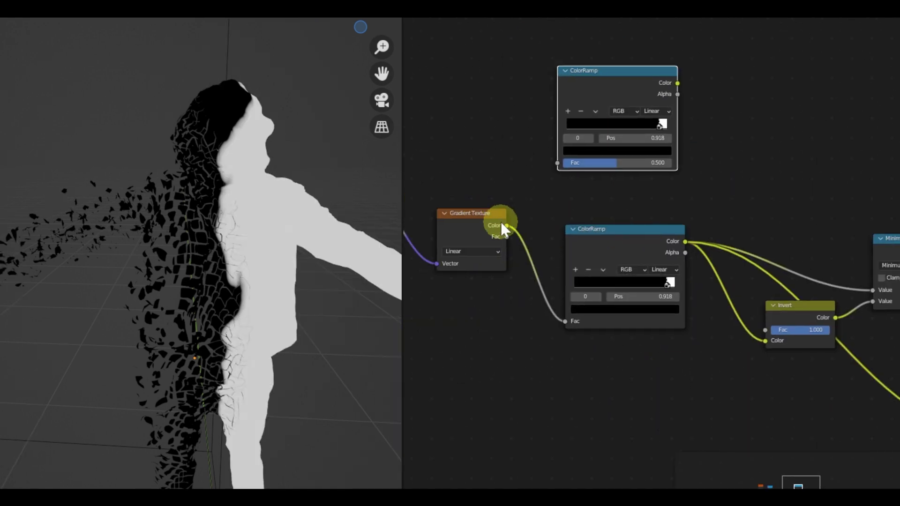
drag(655, 124, 635, 127)
click(665, 124)
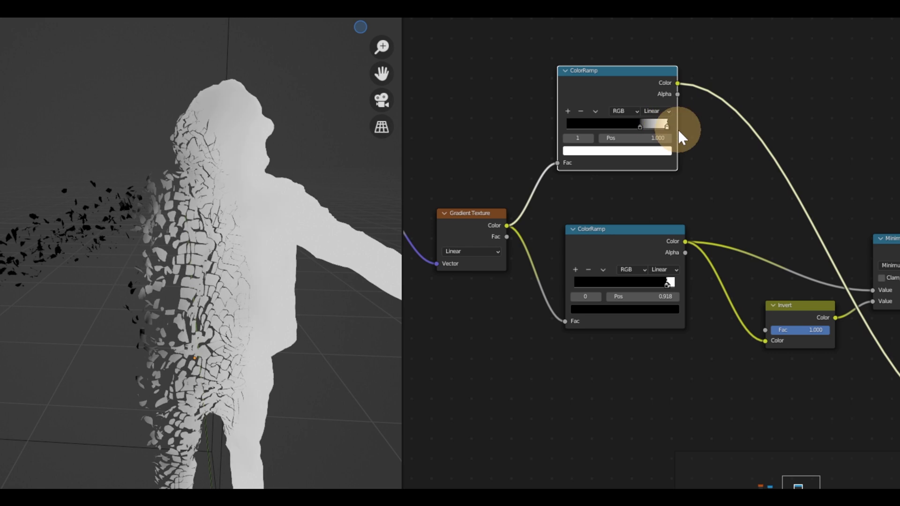
ctrl+shift+click(691, 312)
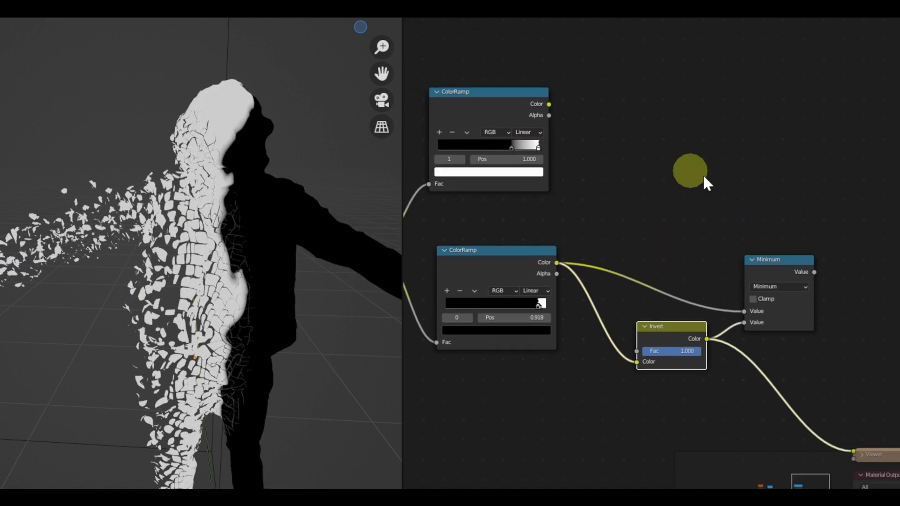
drag(672, 328, 634, 331)
Step: Duplicate the Minimum node as a Multiply math node and compare both results on the model
click(780, 259)
key(shift+d)
click(708, 133)
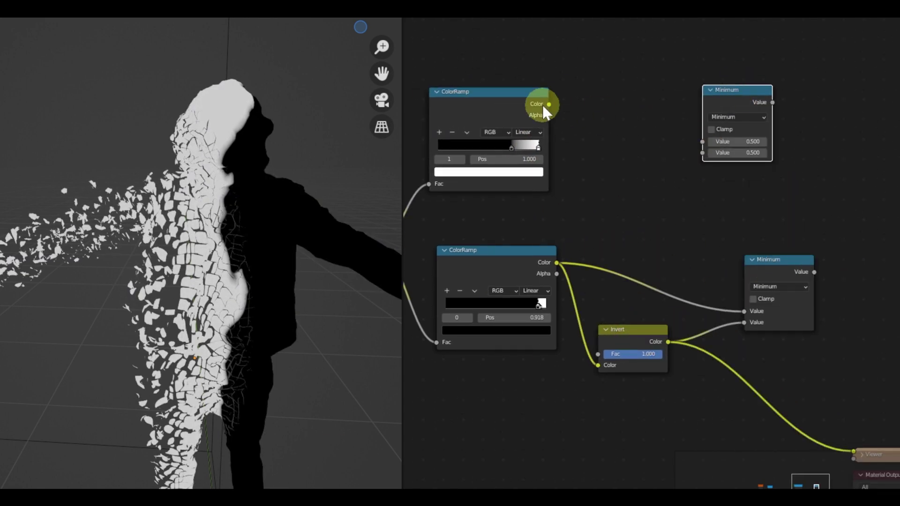
click(719, 117)
click(740, 166)
ctrl+shift+click(749, 106)
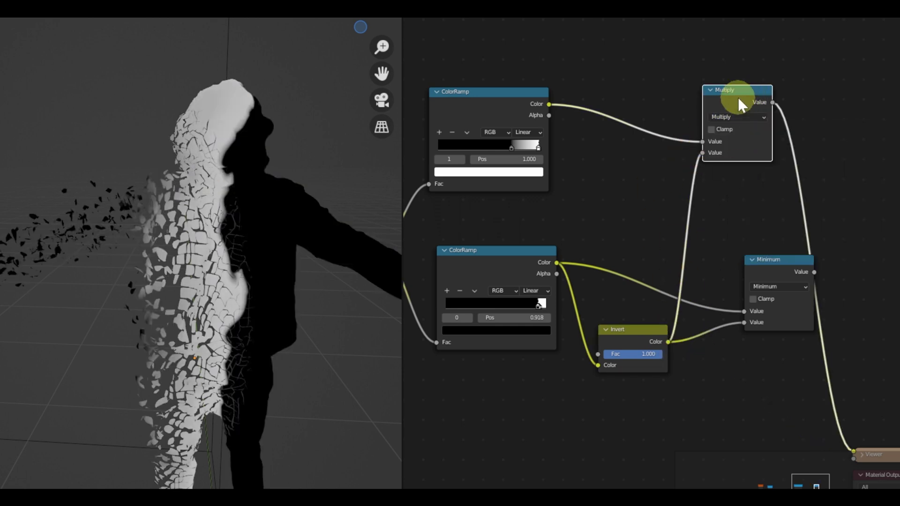
drag(738, 97, 794, 105)
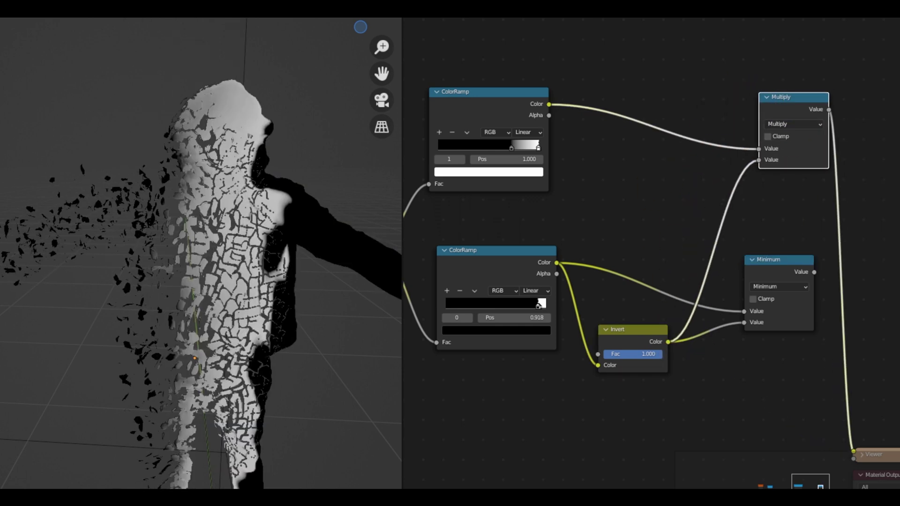
ctrl+shift+click(775, 259)
ctrl+shift+click(805, 98)
Step: Feed Multiply and Minimum into an Add Mix node and lower its factor to 0.161
middle_drag(796, 357, 527, 363)
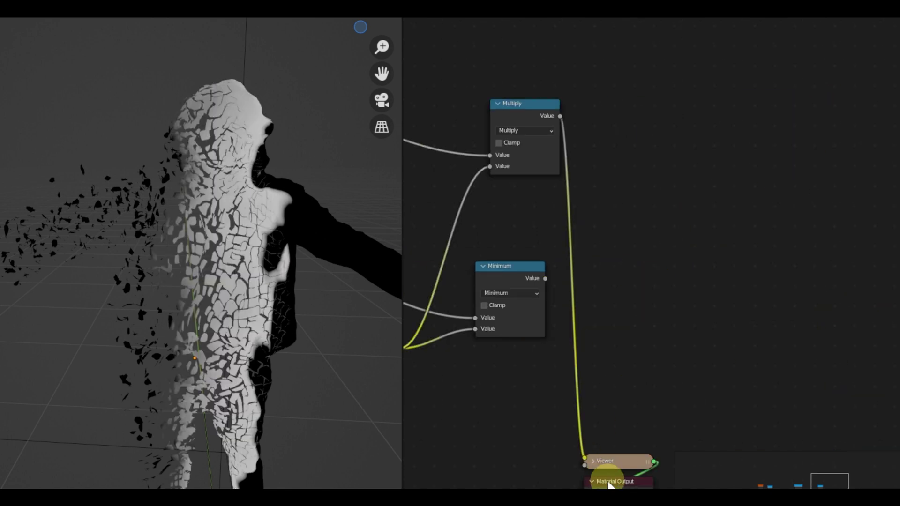
key(shift+a)
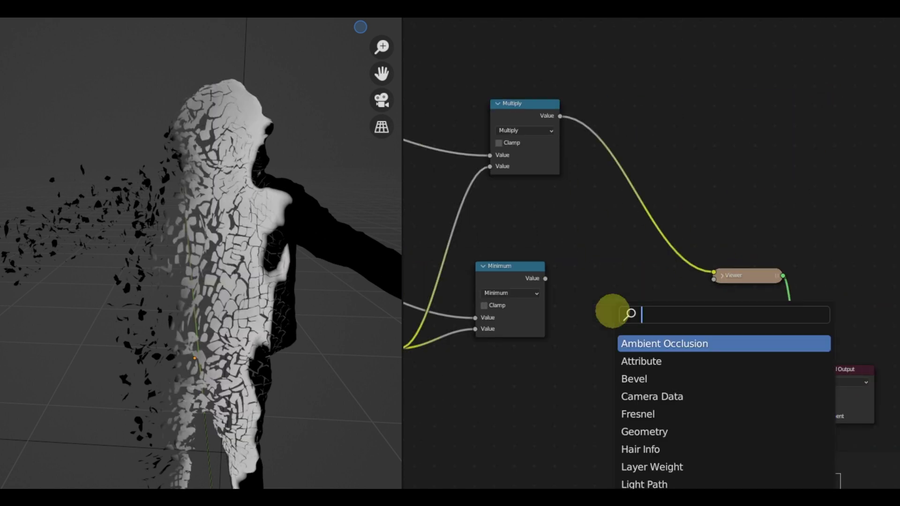
text(mix)
click(646, 333)
click(653, 284)
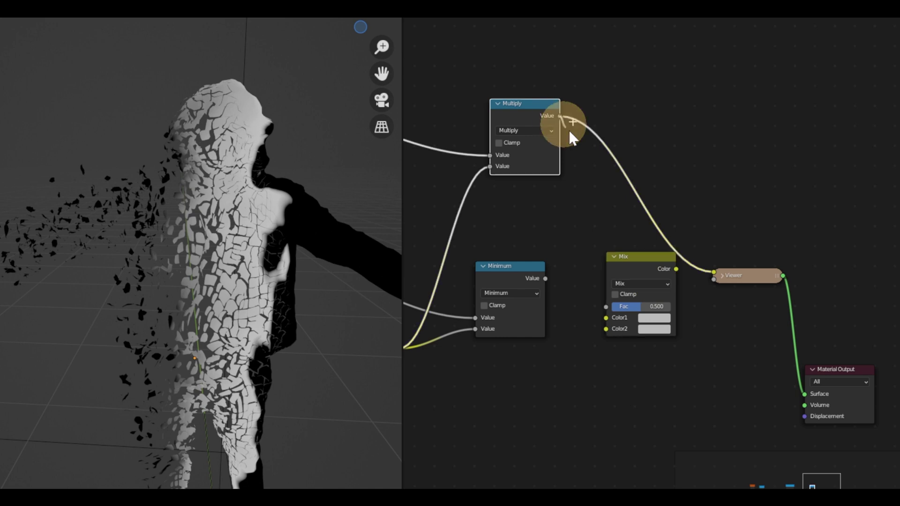
drag(603, 317, 605, 318)
drag(545, 278, 606, 329)
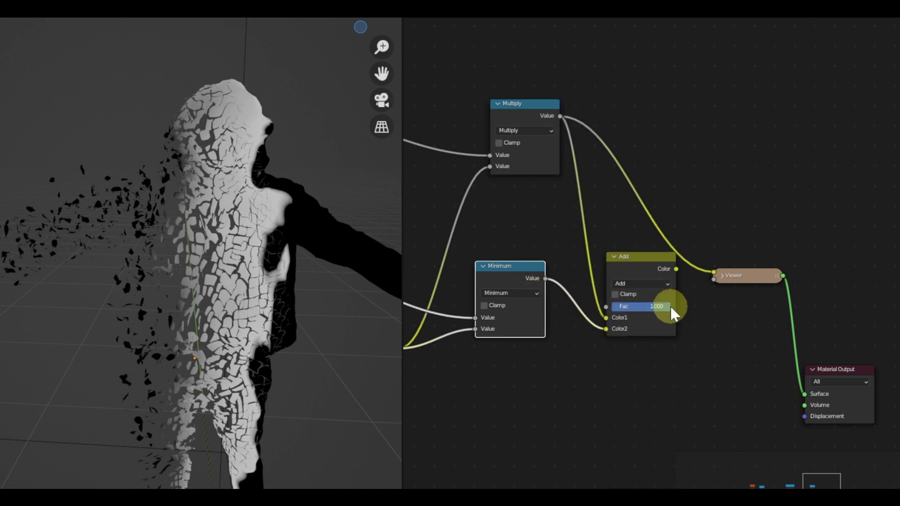
ctrl+shift+click(670, 306)
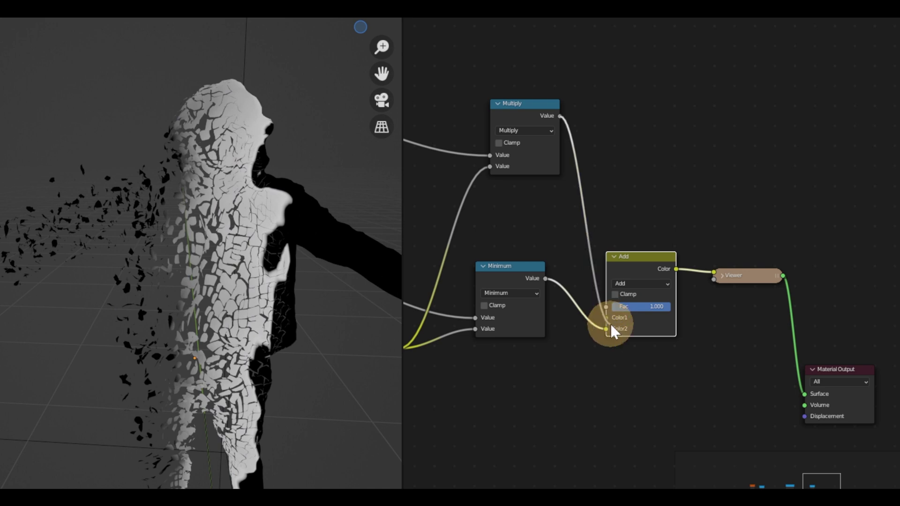
drag(652, 307, 598, 313)
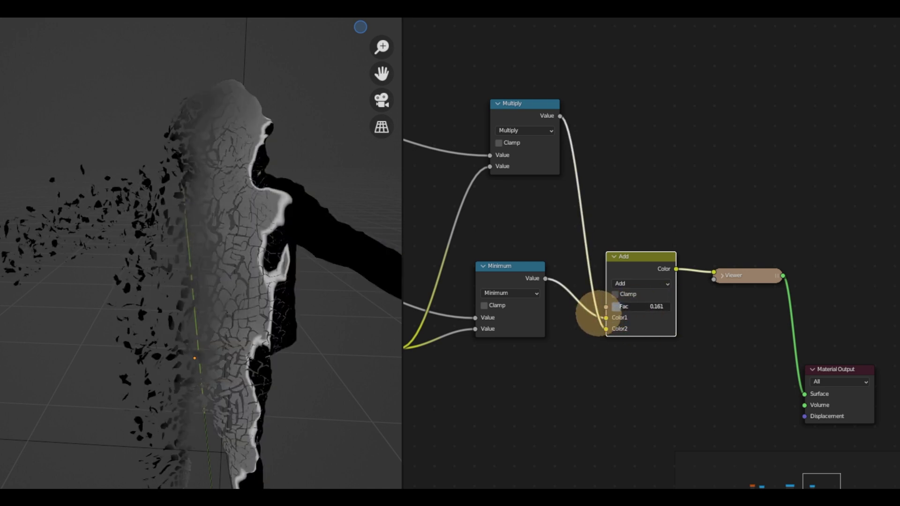
middle_drag(659, 191, 735, 136)
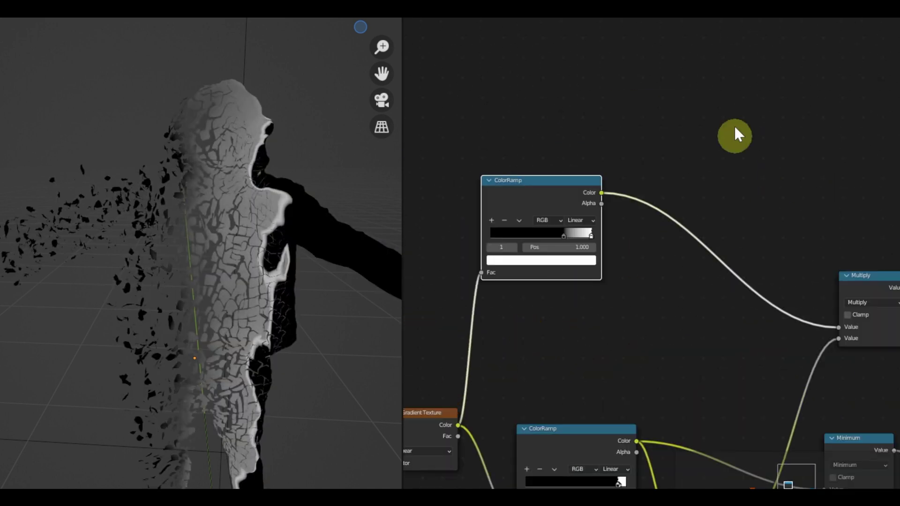
Step: Add a Noise Texture node with scale 19.9 and move it up and left
key(shift+a)
text(noise)
click(671, 134)
click(667, 70)
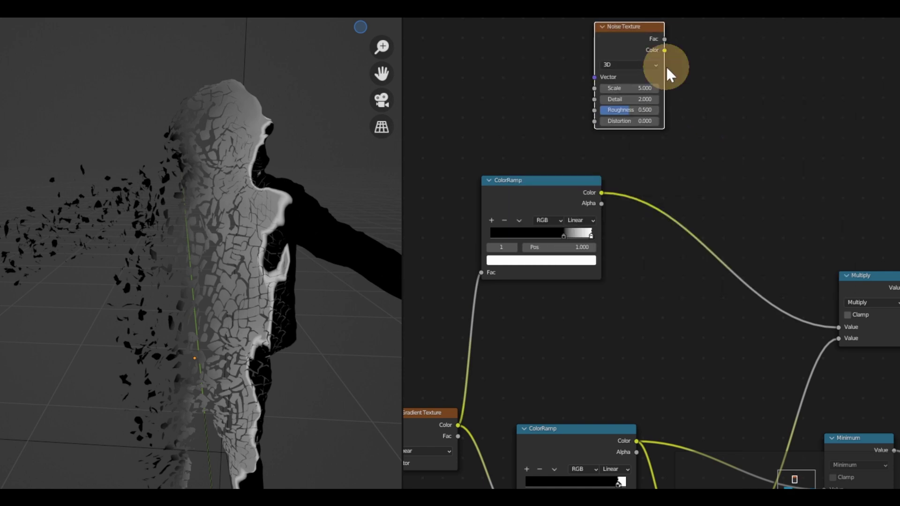
drag(658, 88, 724, 101)
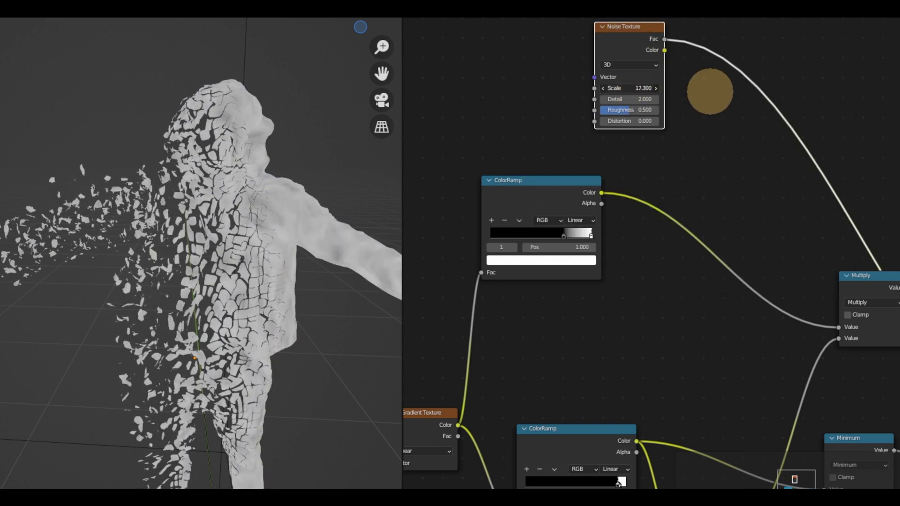
drag(612, 27, 485, 18)
Step: Attach a ColorRamp to the noise and shift its black stop to carve black patches
key(shift+a)
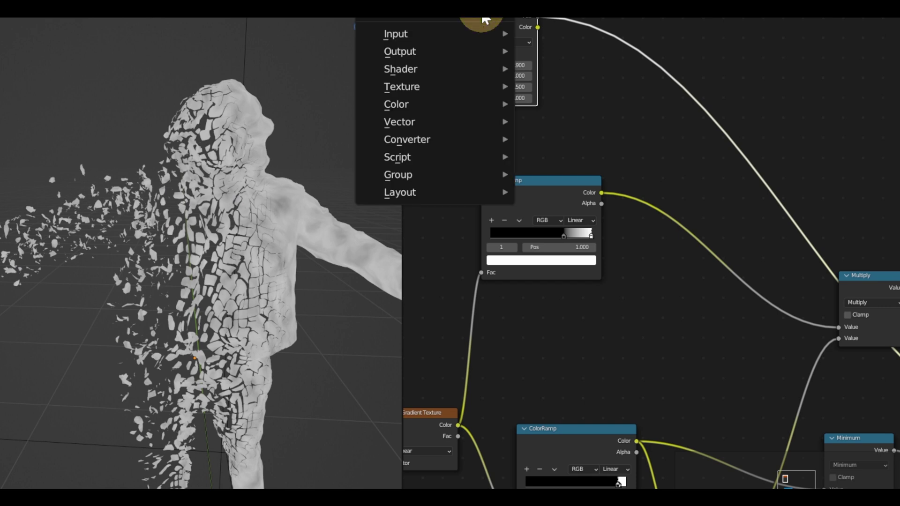
text(ramp)
click(499, 39)
click(603, 25)
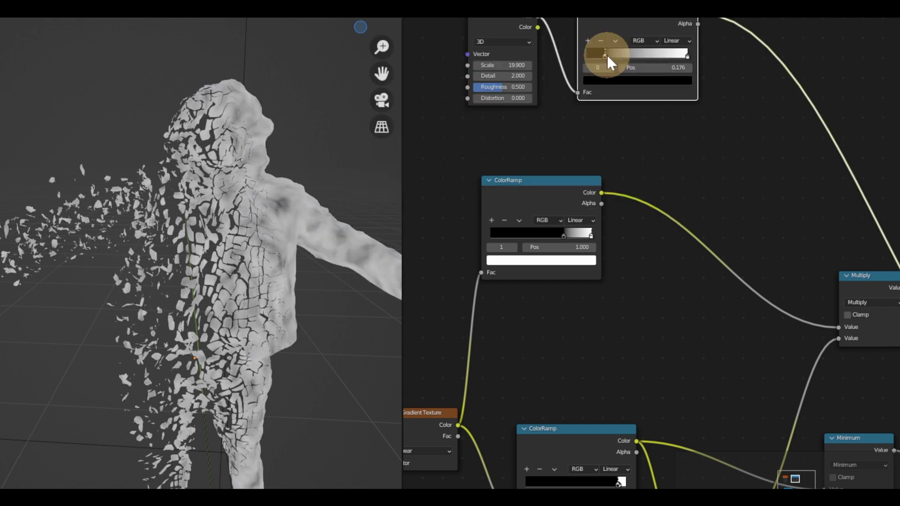
mouse_move(606, 55)
mouse_down()
mouse_move(631, 55)
mouse_move(608, 56)
mouse_up()
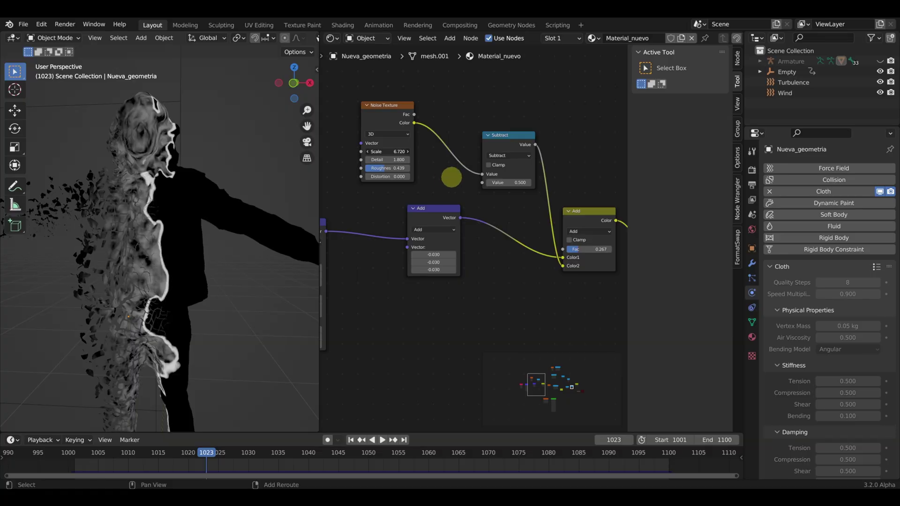
Step: Pause playback and rearrange the whole node tree into a new layout
key(space)
scroll(518, 333, down, 5)
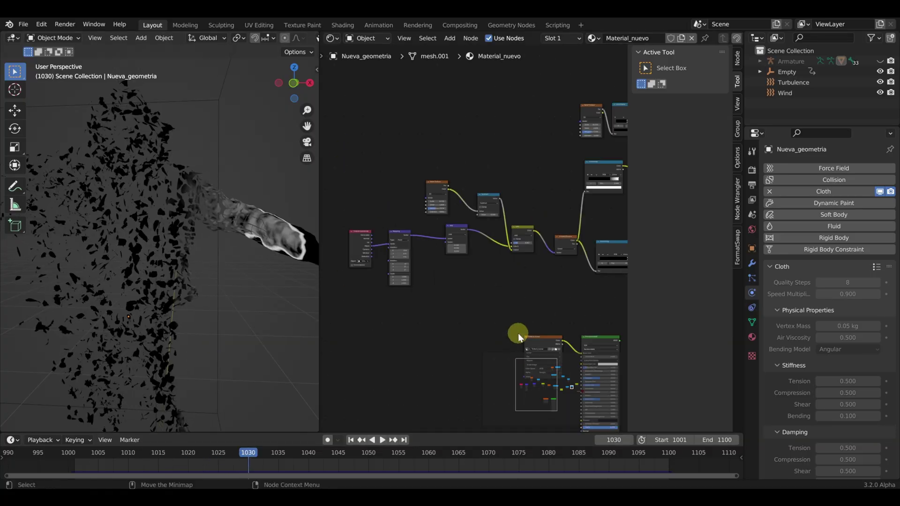
drag(565, 231, 594, 219)
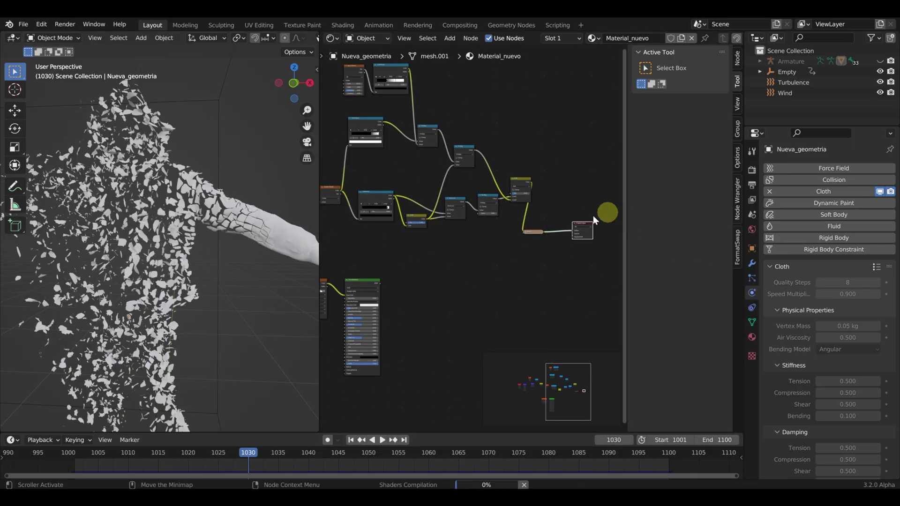
drag(558, 100, 277, 244)
drag(328, 202, 438, 196)
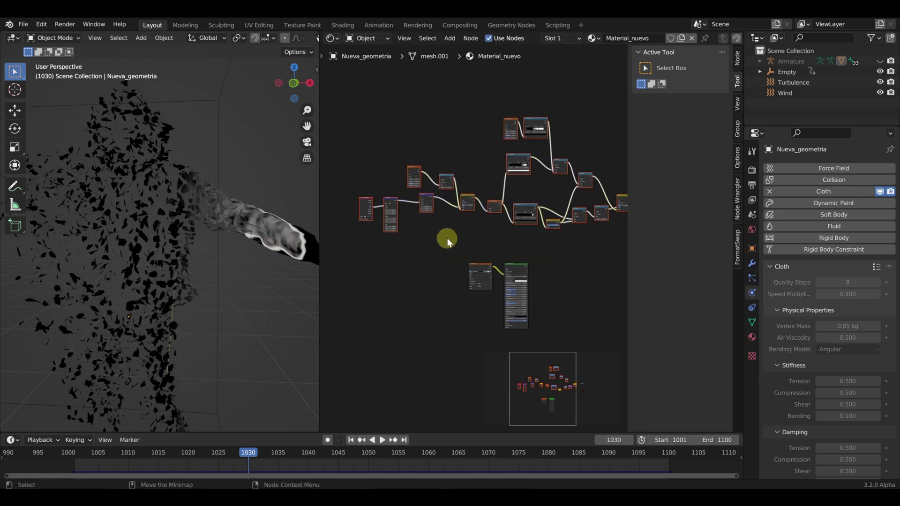
click(438, 196)
scroll(393, 215, up, 3)
Step: Add an Emission shader node to the material
key(shift+a)
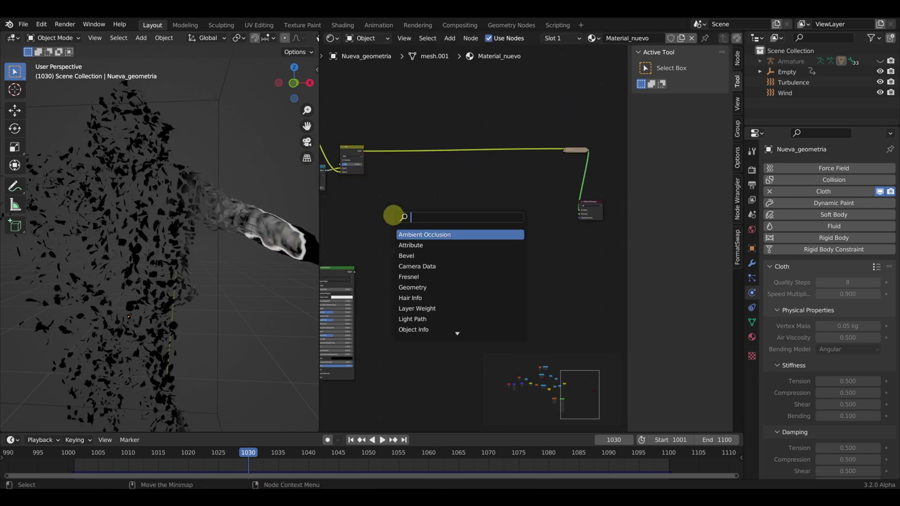
key(Return)
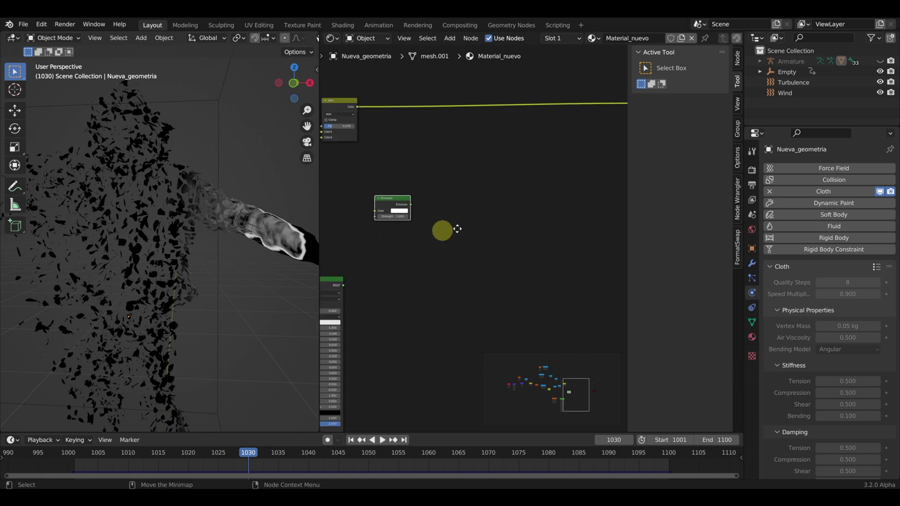
scroll(492, 229, up, 3)
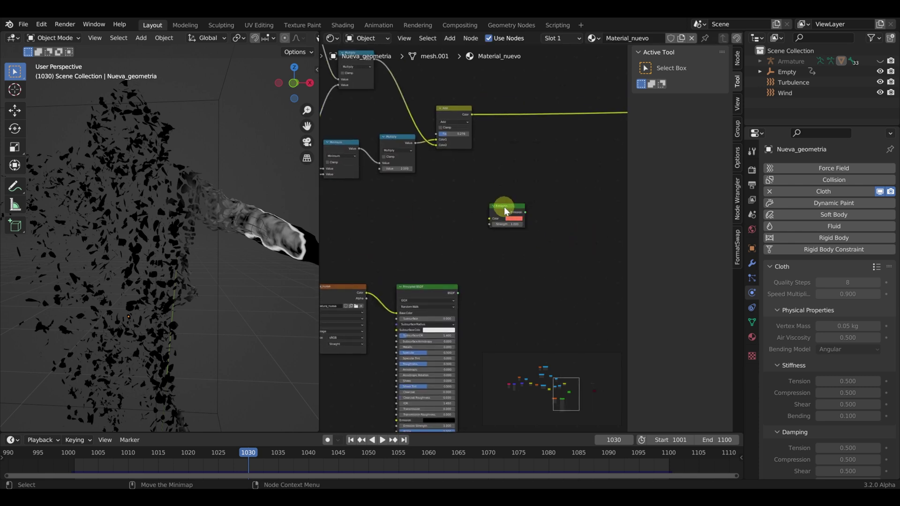
key(Escape)
Step: Add a Mix Shader fed by Emission, using the Add node's Color as factor, into Material Output
key(shift+a)
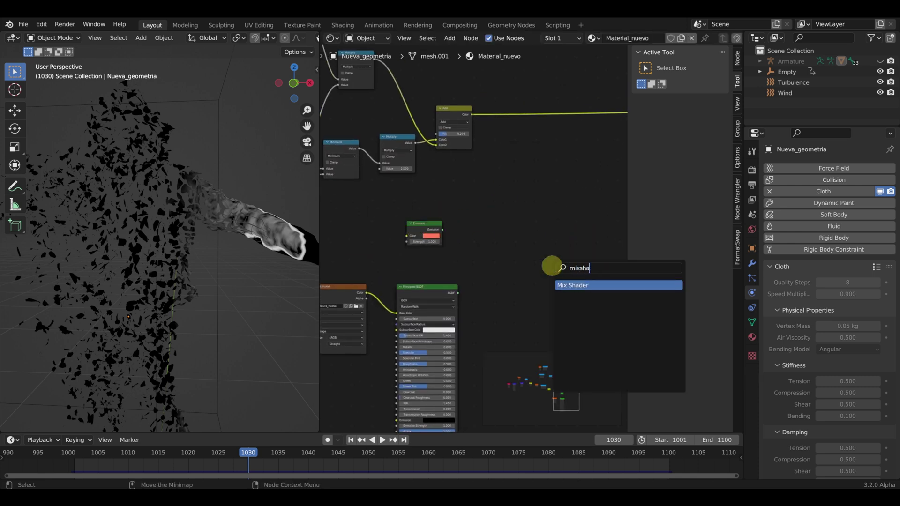
key(Return)
click(507, 256)
drag(442, 229, 482, 263)
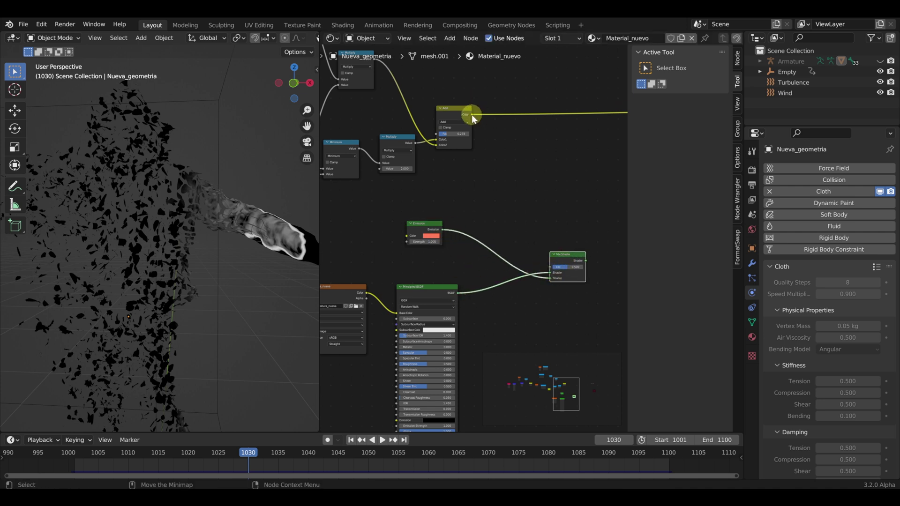
drag(470, 106, 552, 264)
ctrl+shift+click(558, 256)
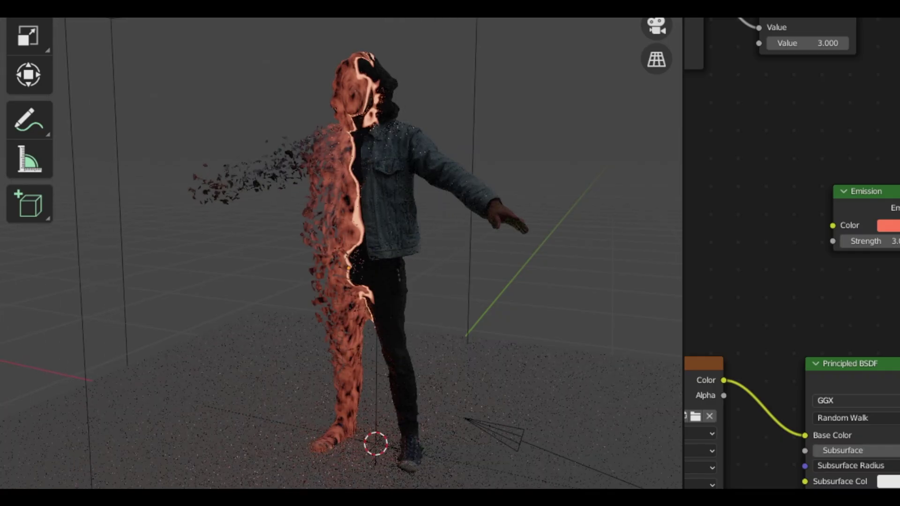
Step: Set the Emission strength to 6
text(6)
key(Return)
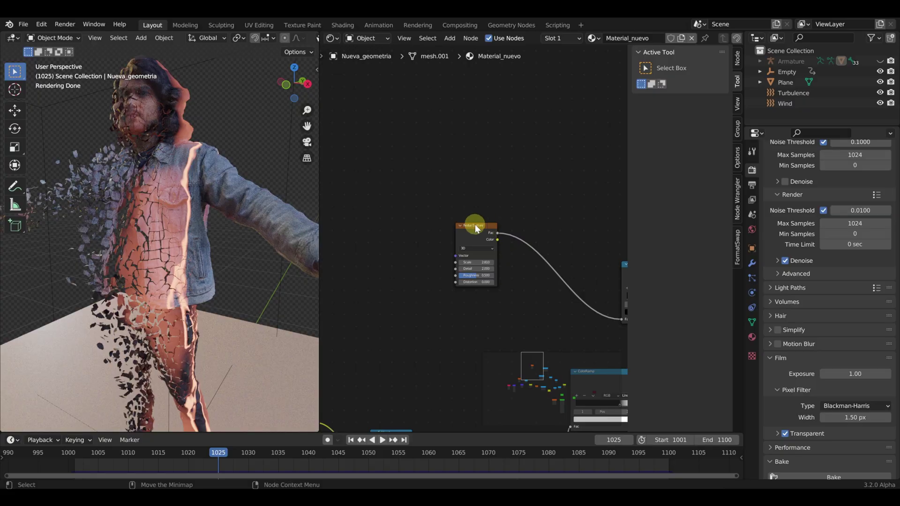
scroll(479, 233, up, 3)
scroll(468, 229, down, 2)
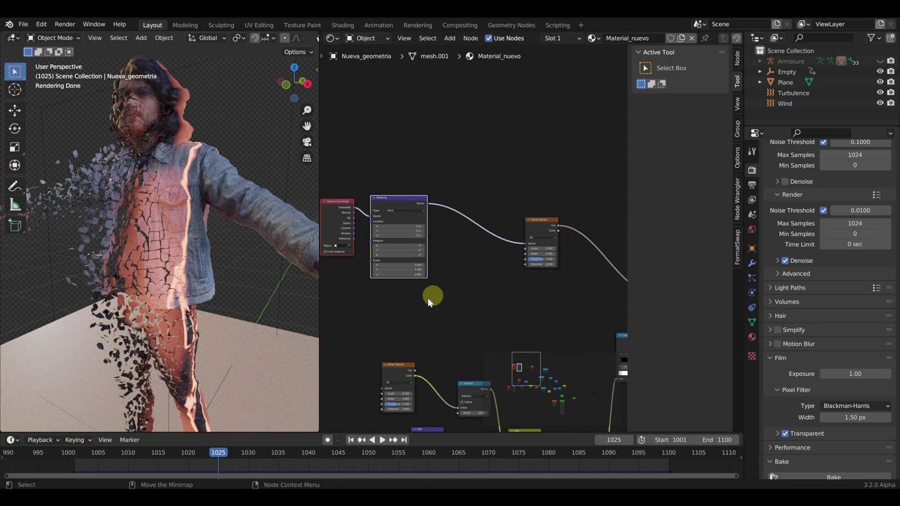
Step: Drag the Add node onto the Mapping–Noise Texture link, then add a Noise Texture in the Suzanne material
middle_drag(432, 295, 420, 194)
scroll(482, 190, up, 3)
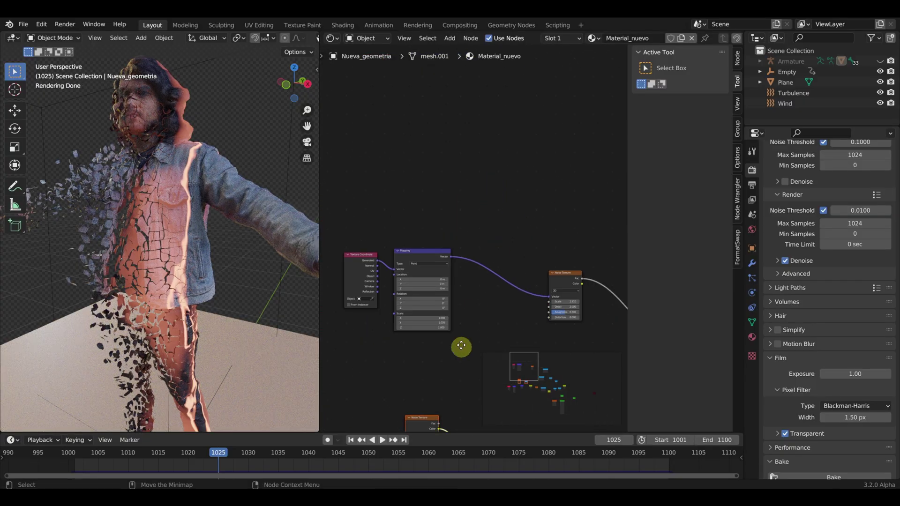
middle_drag(461, 345, 412, 207)
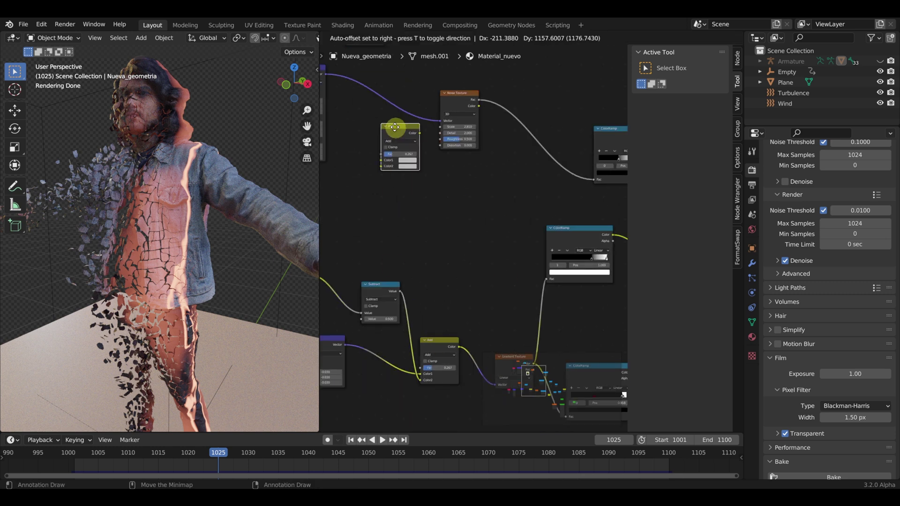
mouse_move(436, 344)
mouse_down()
mouse_move(496, 266)
mouse_move(467, 252)
mouse_move(500, 225)
mouse_up()
key(Escape)
scroll(479, 163, up, 1)
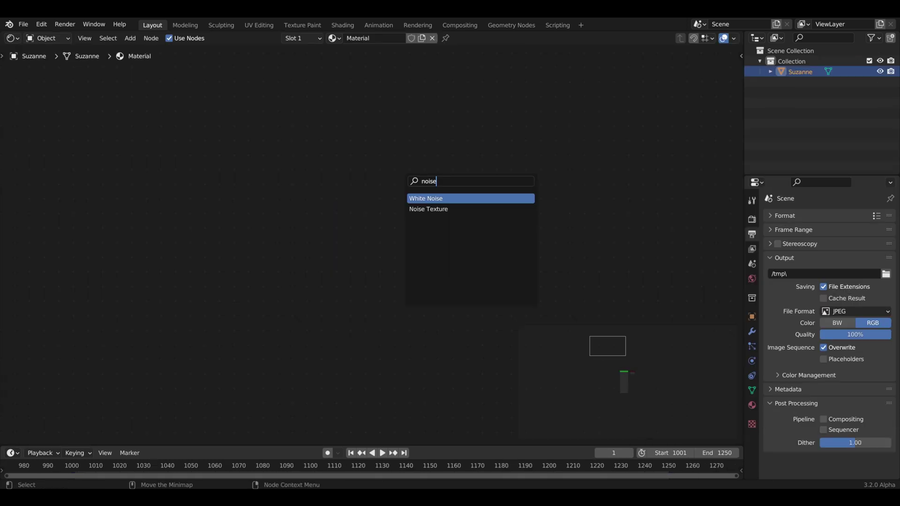
click(411, 209)
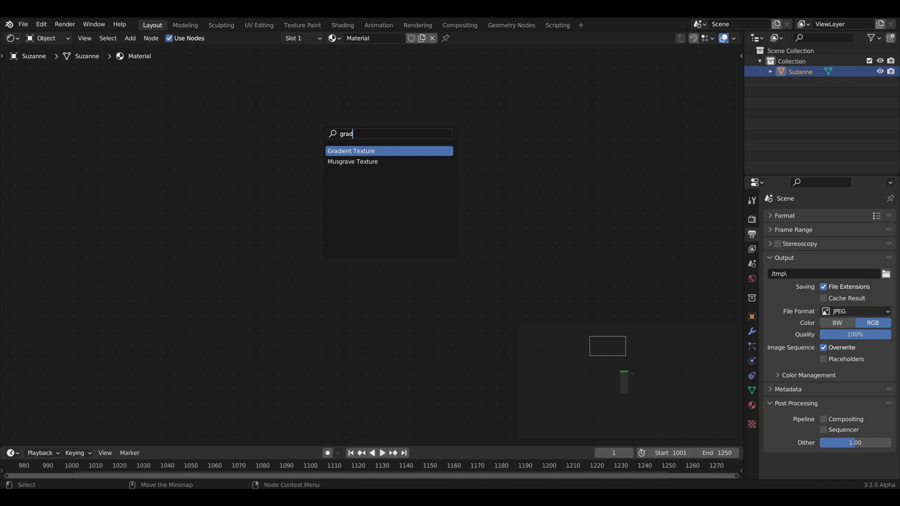
Step: Add a Gradient Texture and a ColorRamp node to the Suzanne material
key(Return)
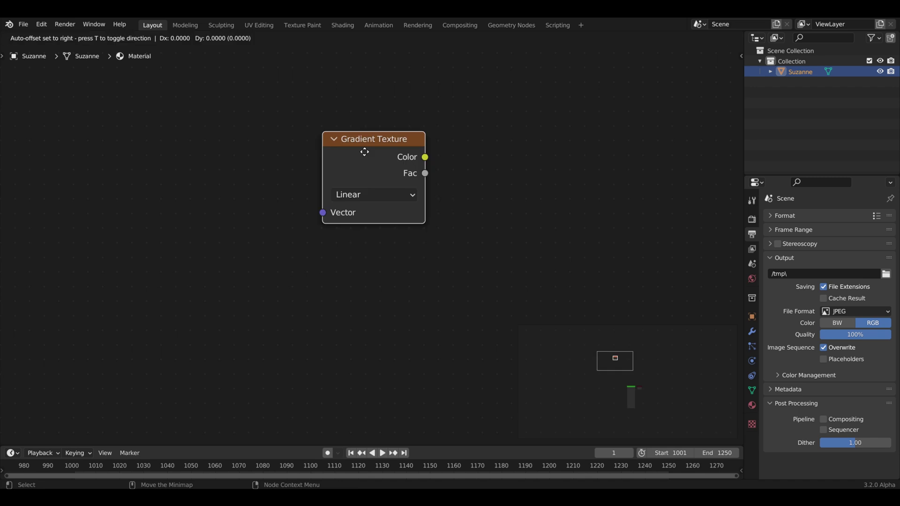
click(374, 176)
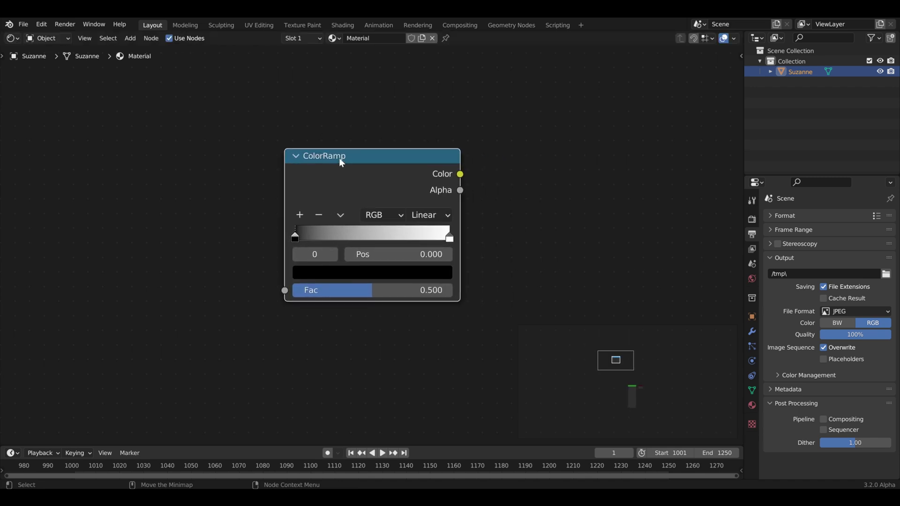